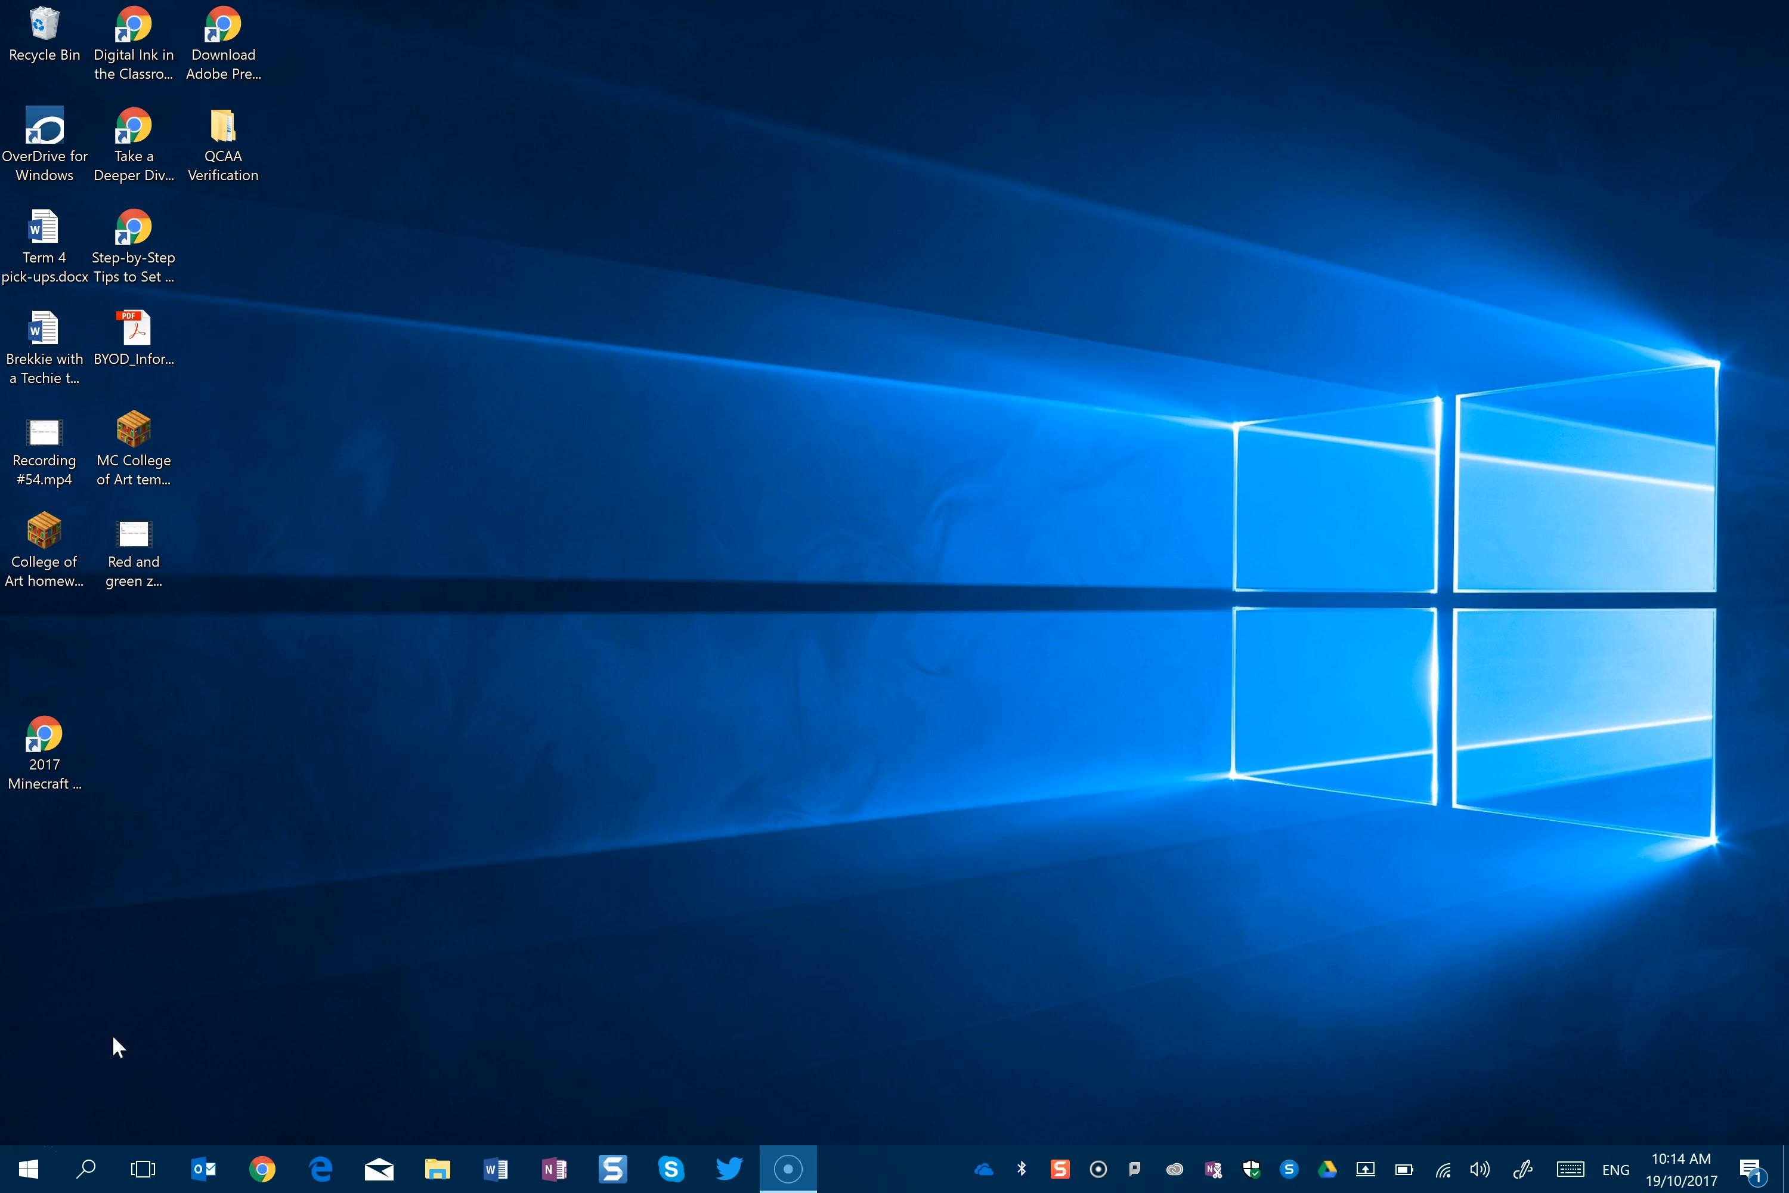
Launch Adobe Premiere Elements 15 and start a new project in its Video Editor.
left_click(35, 1168)
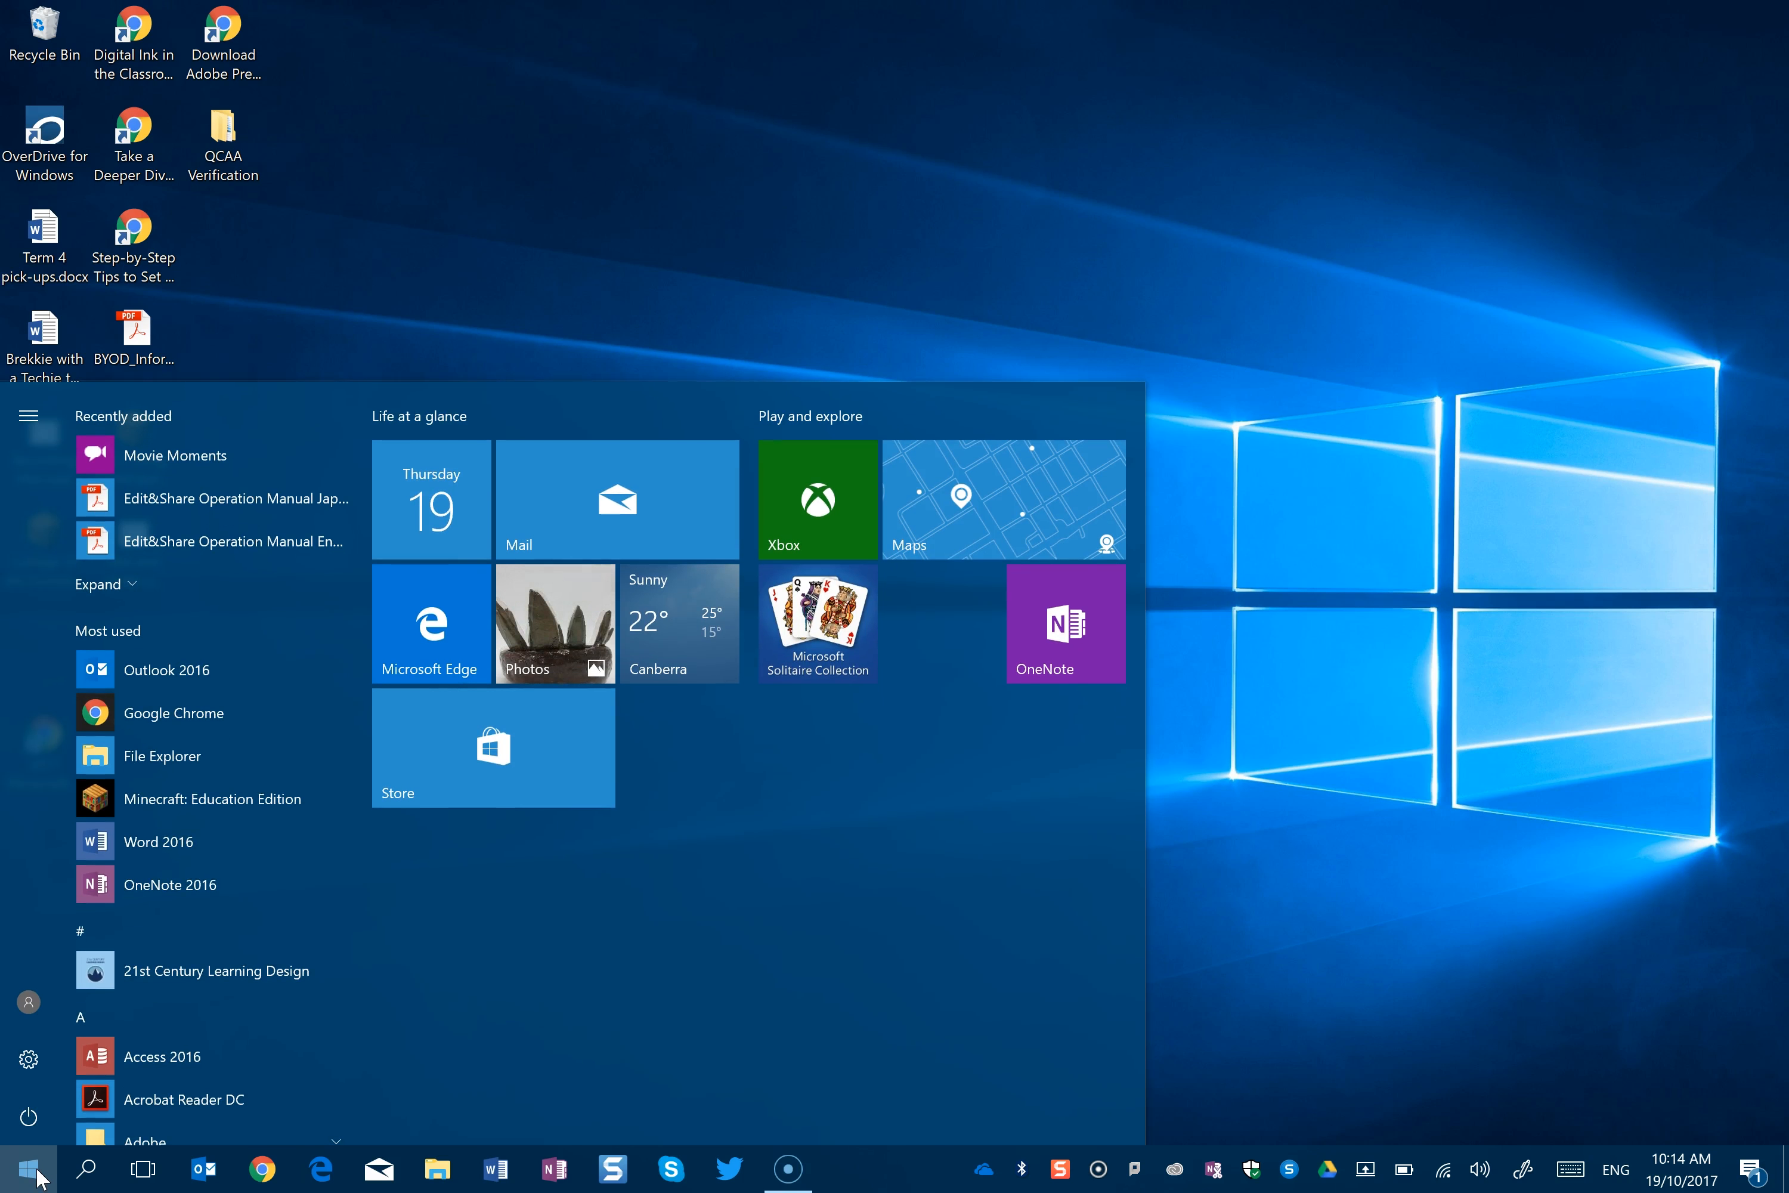
type("premier")
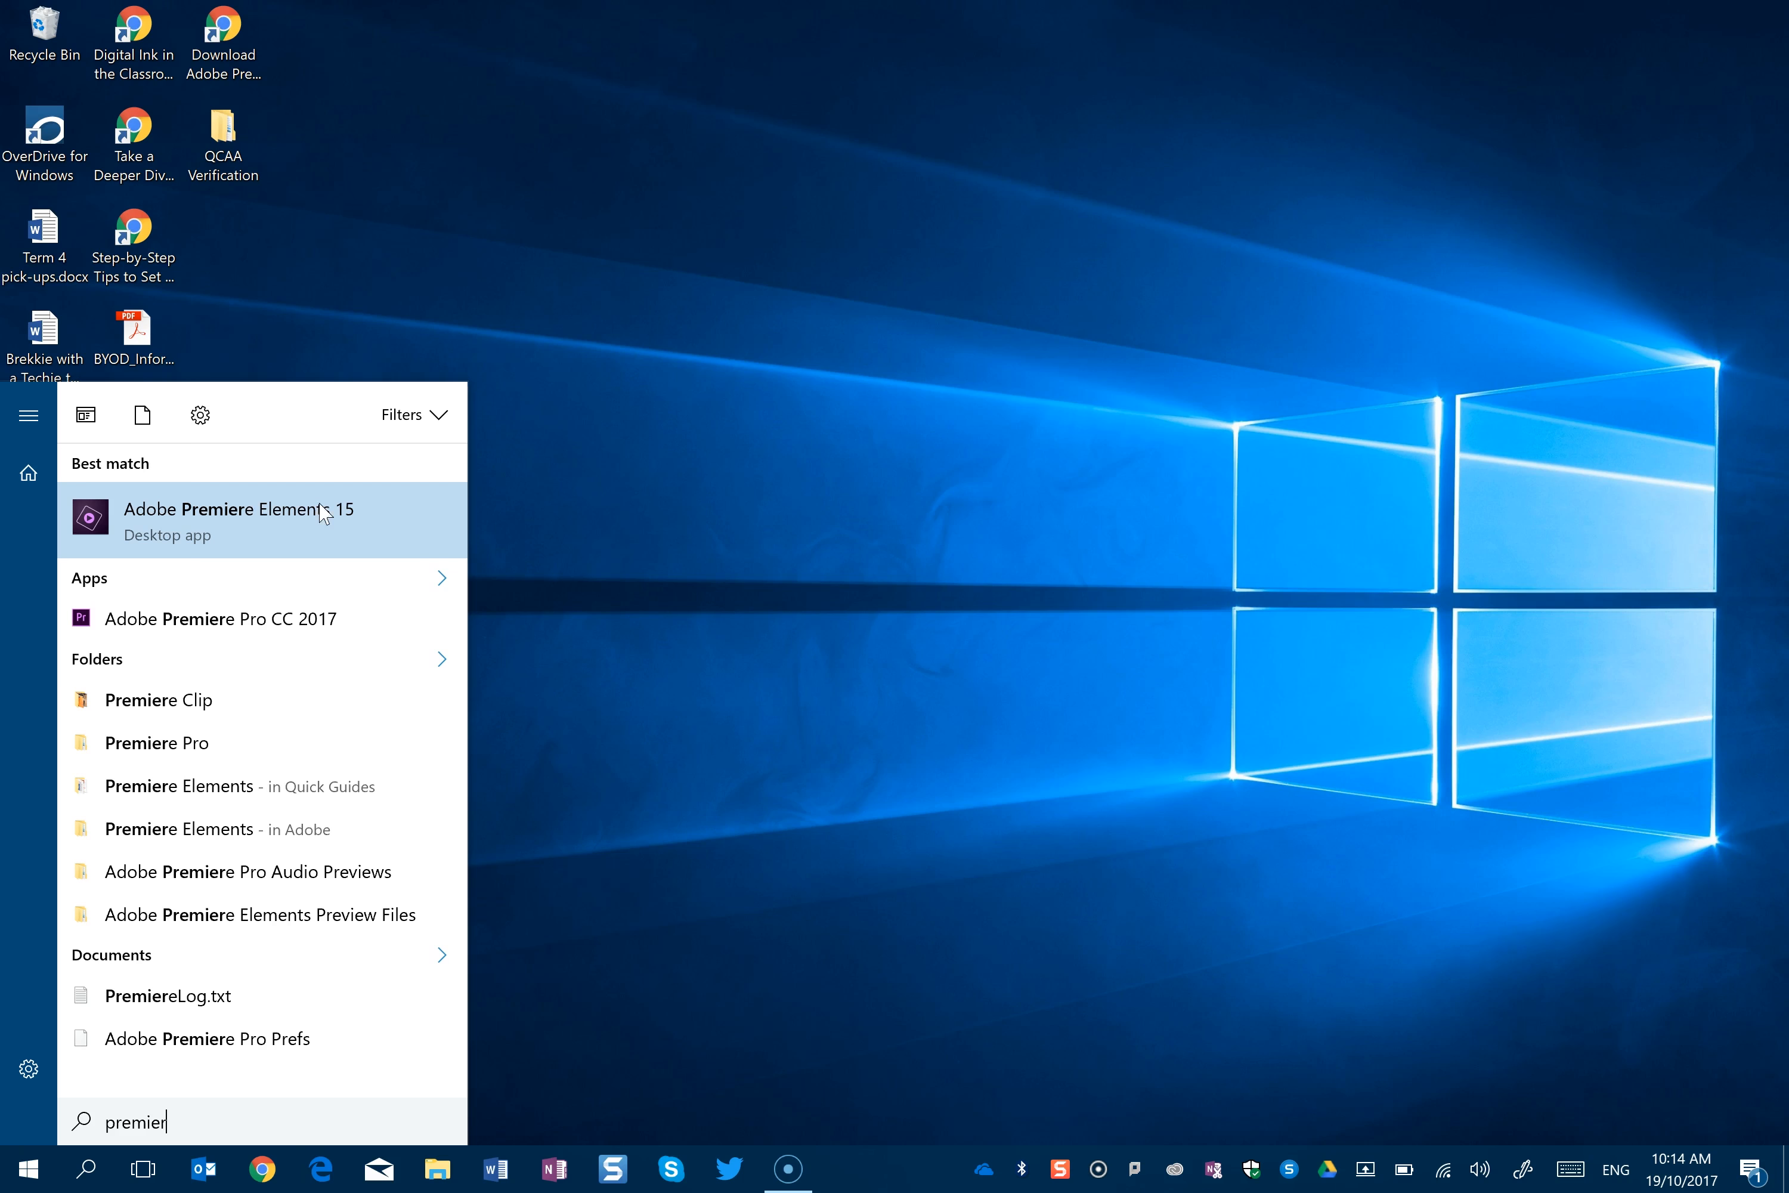
left_click(302, 520)
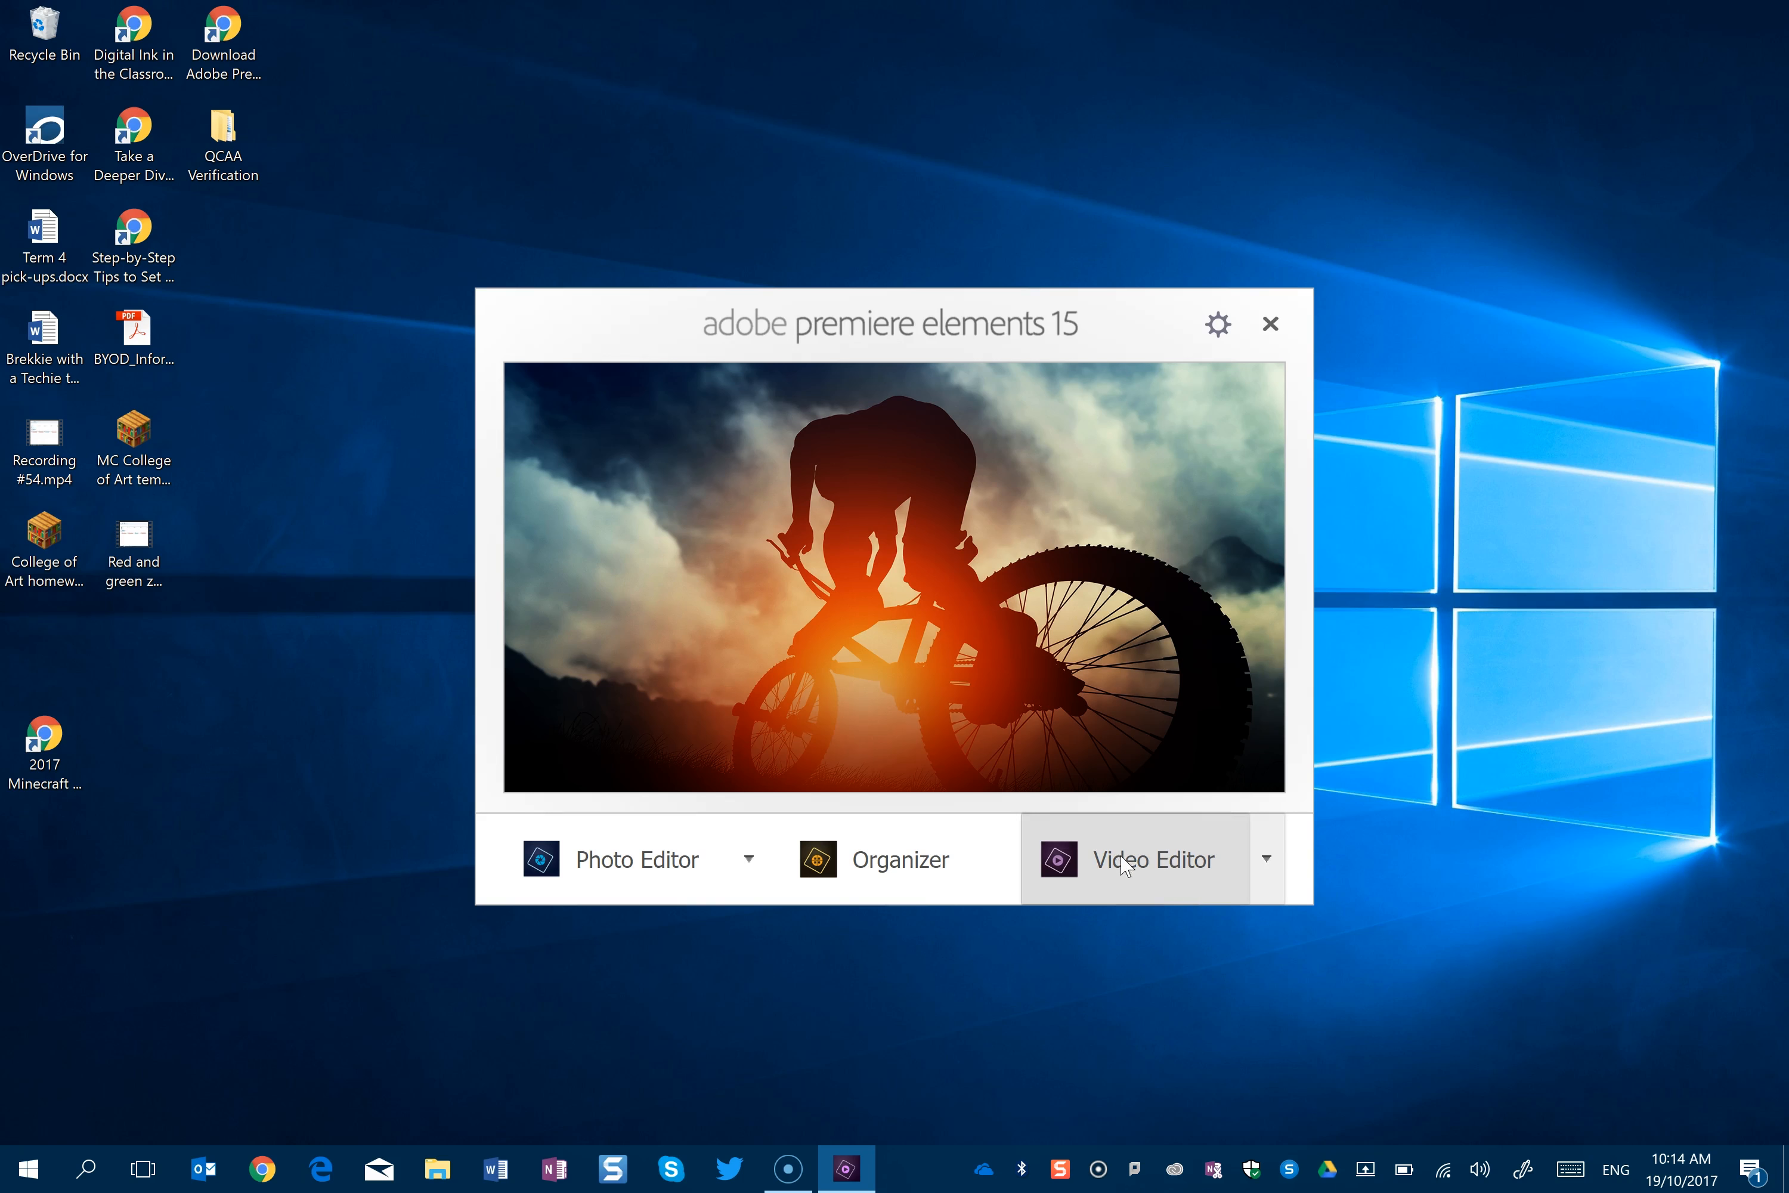
left_click(1265, 857)
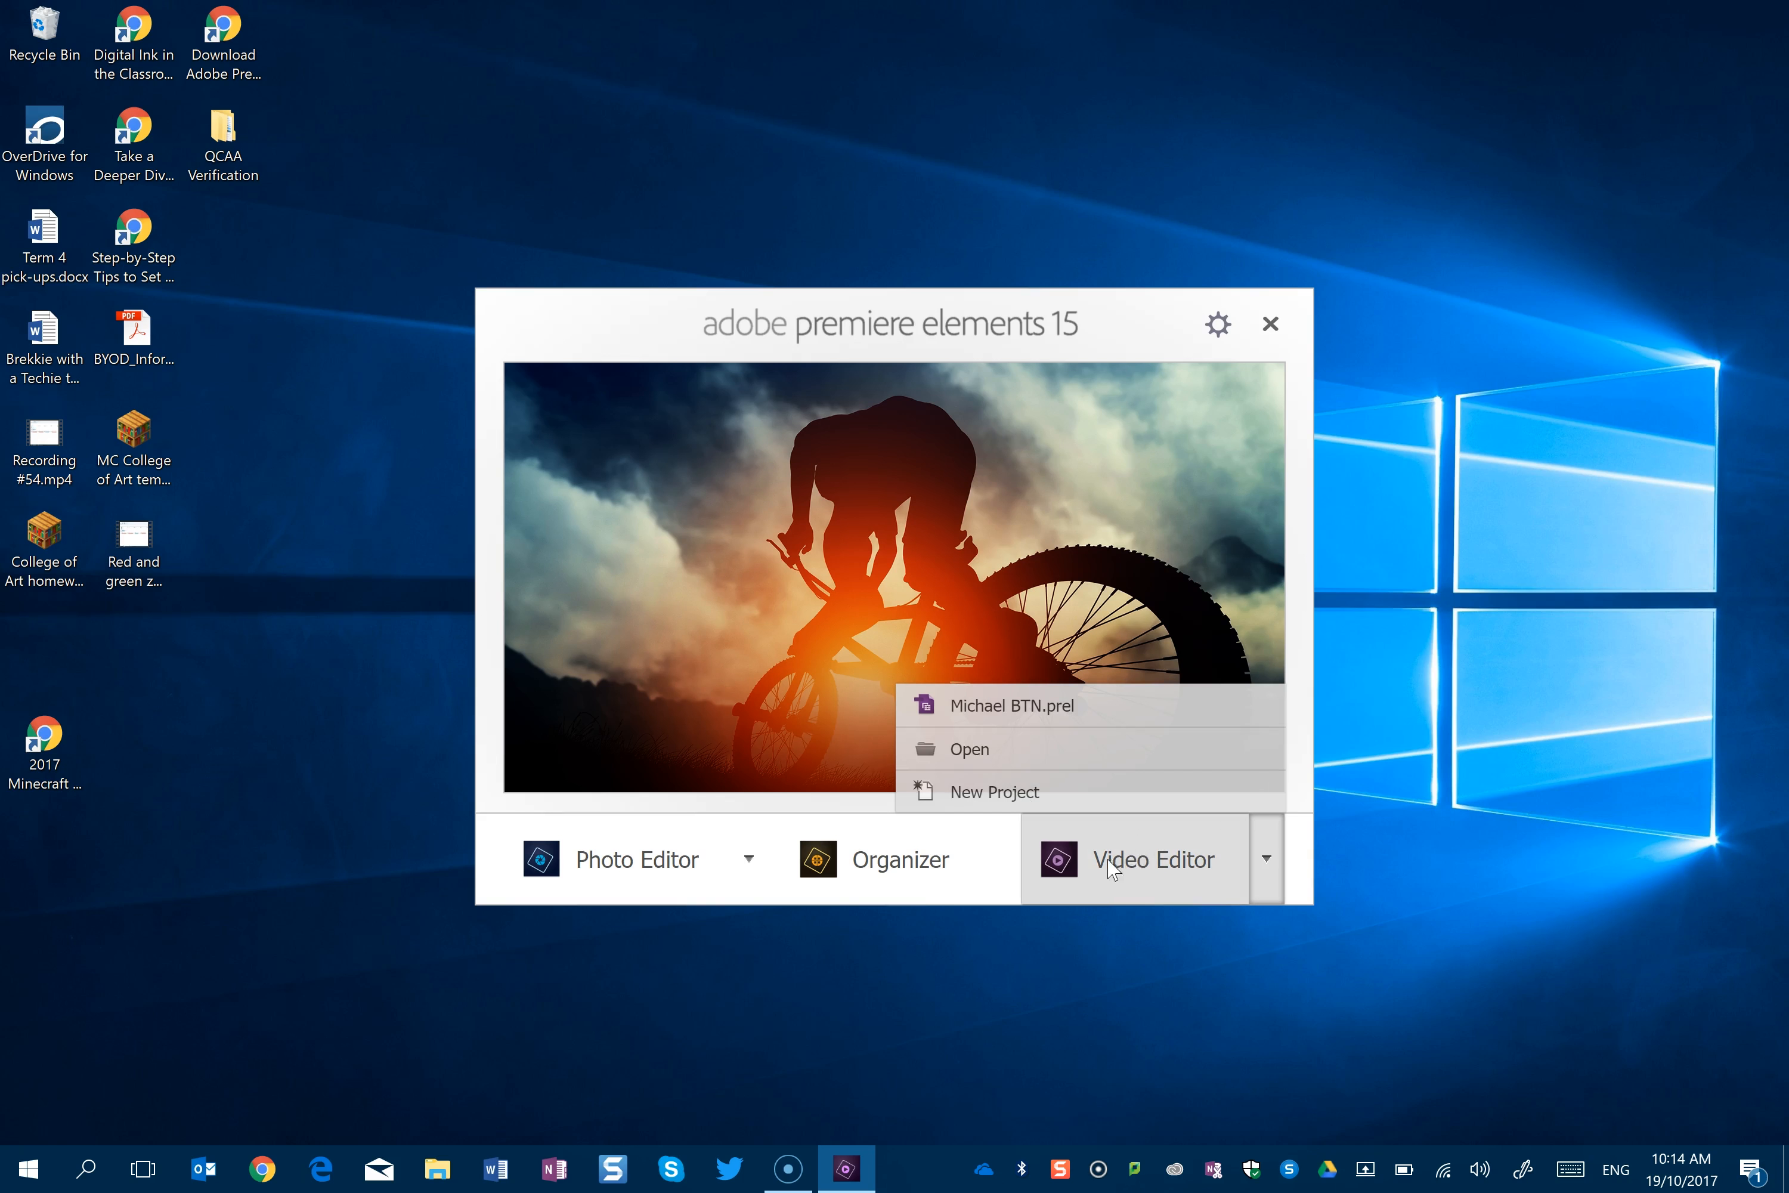
left_click(1005, 797)
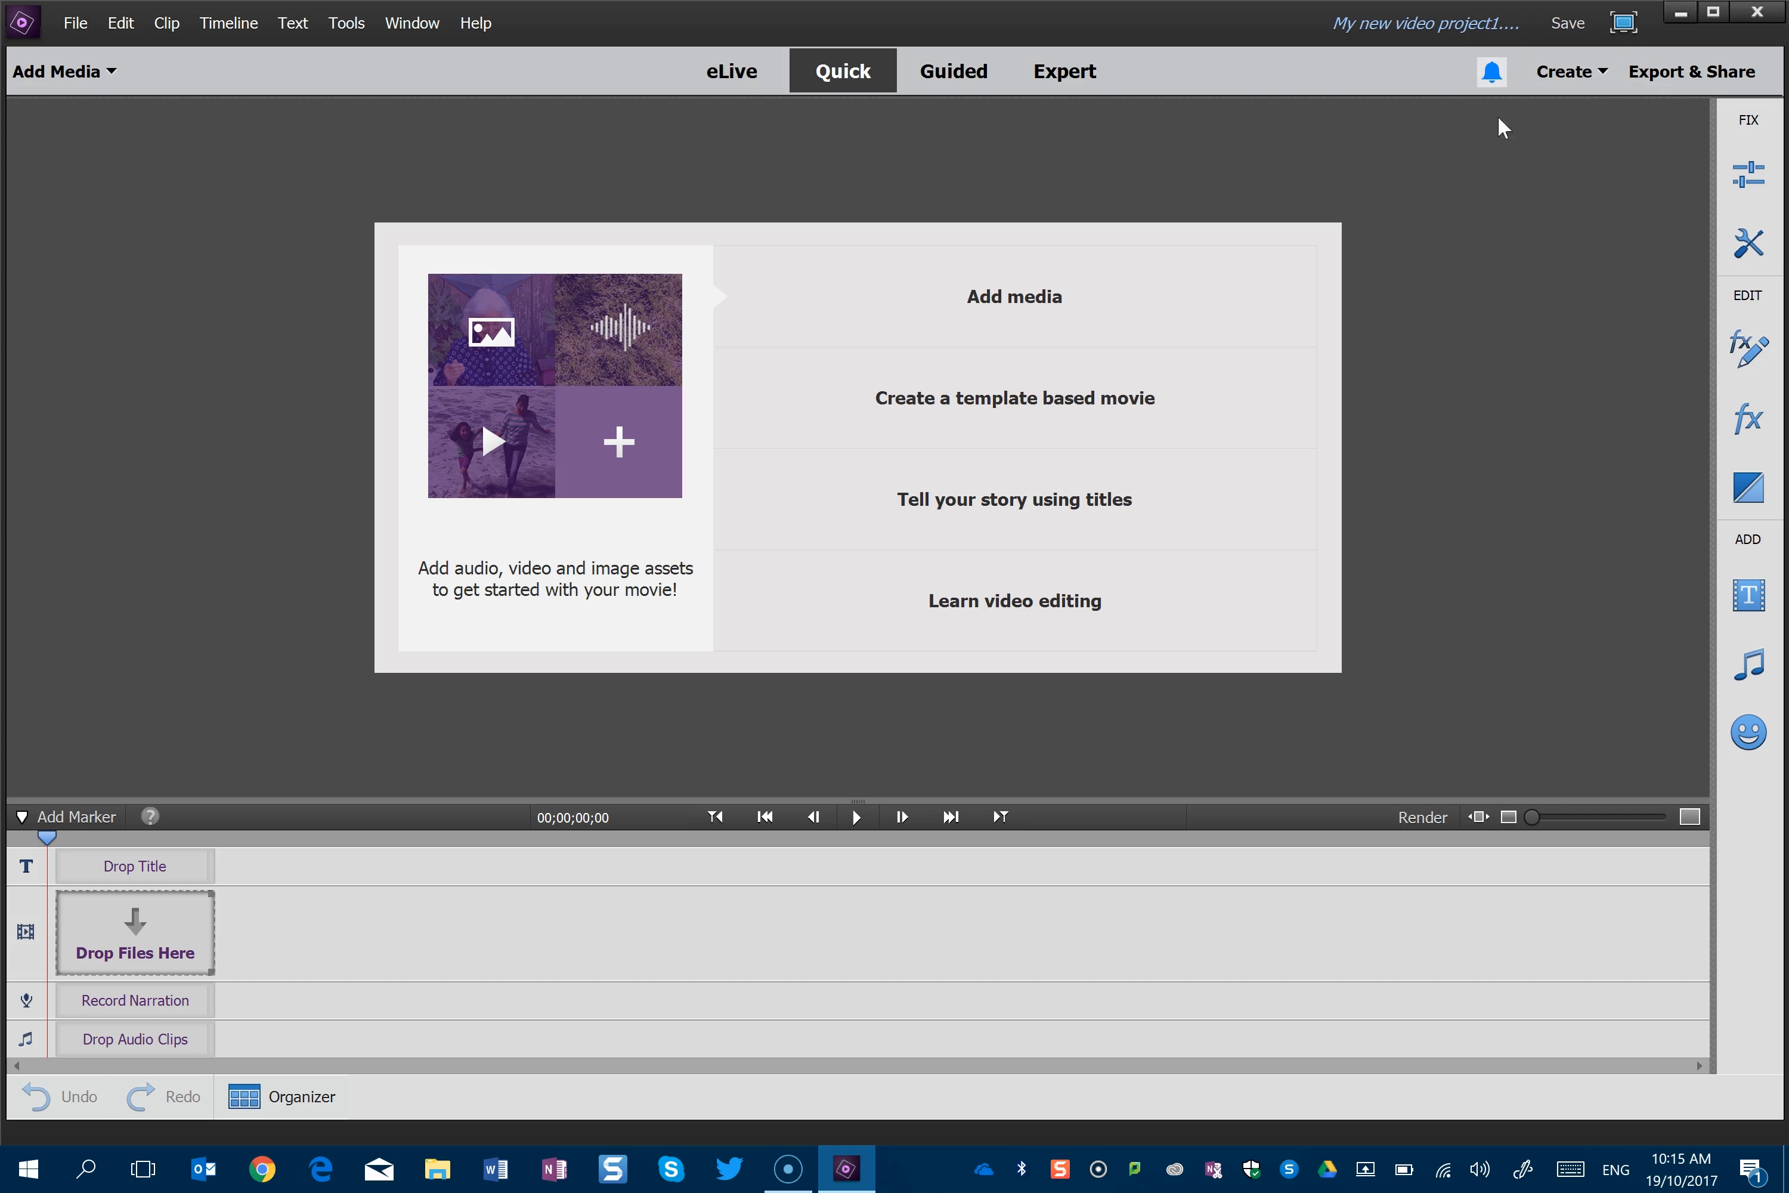
Save the new project under the file name Example in the suggested folder.
left_click(1574, 27)
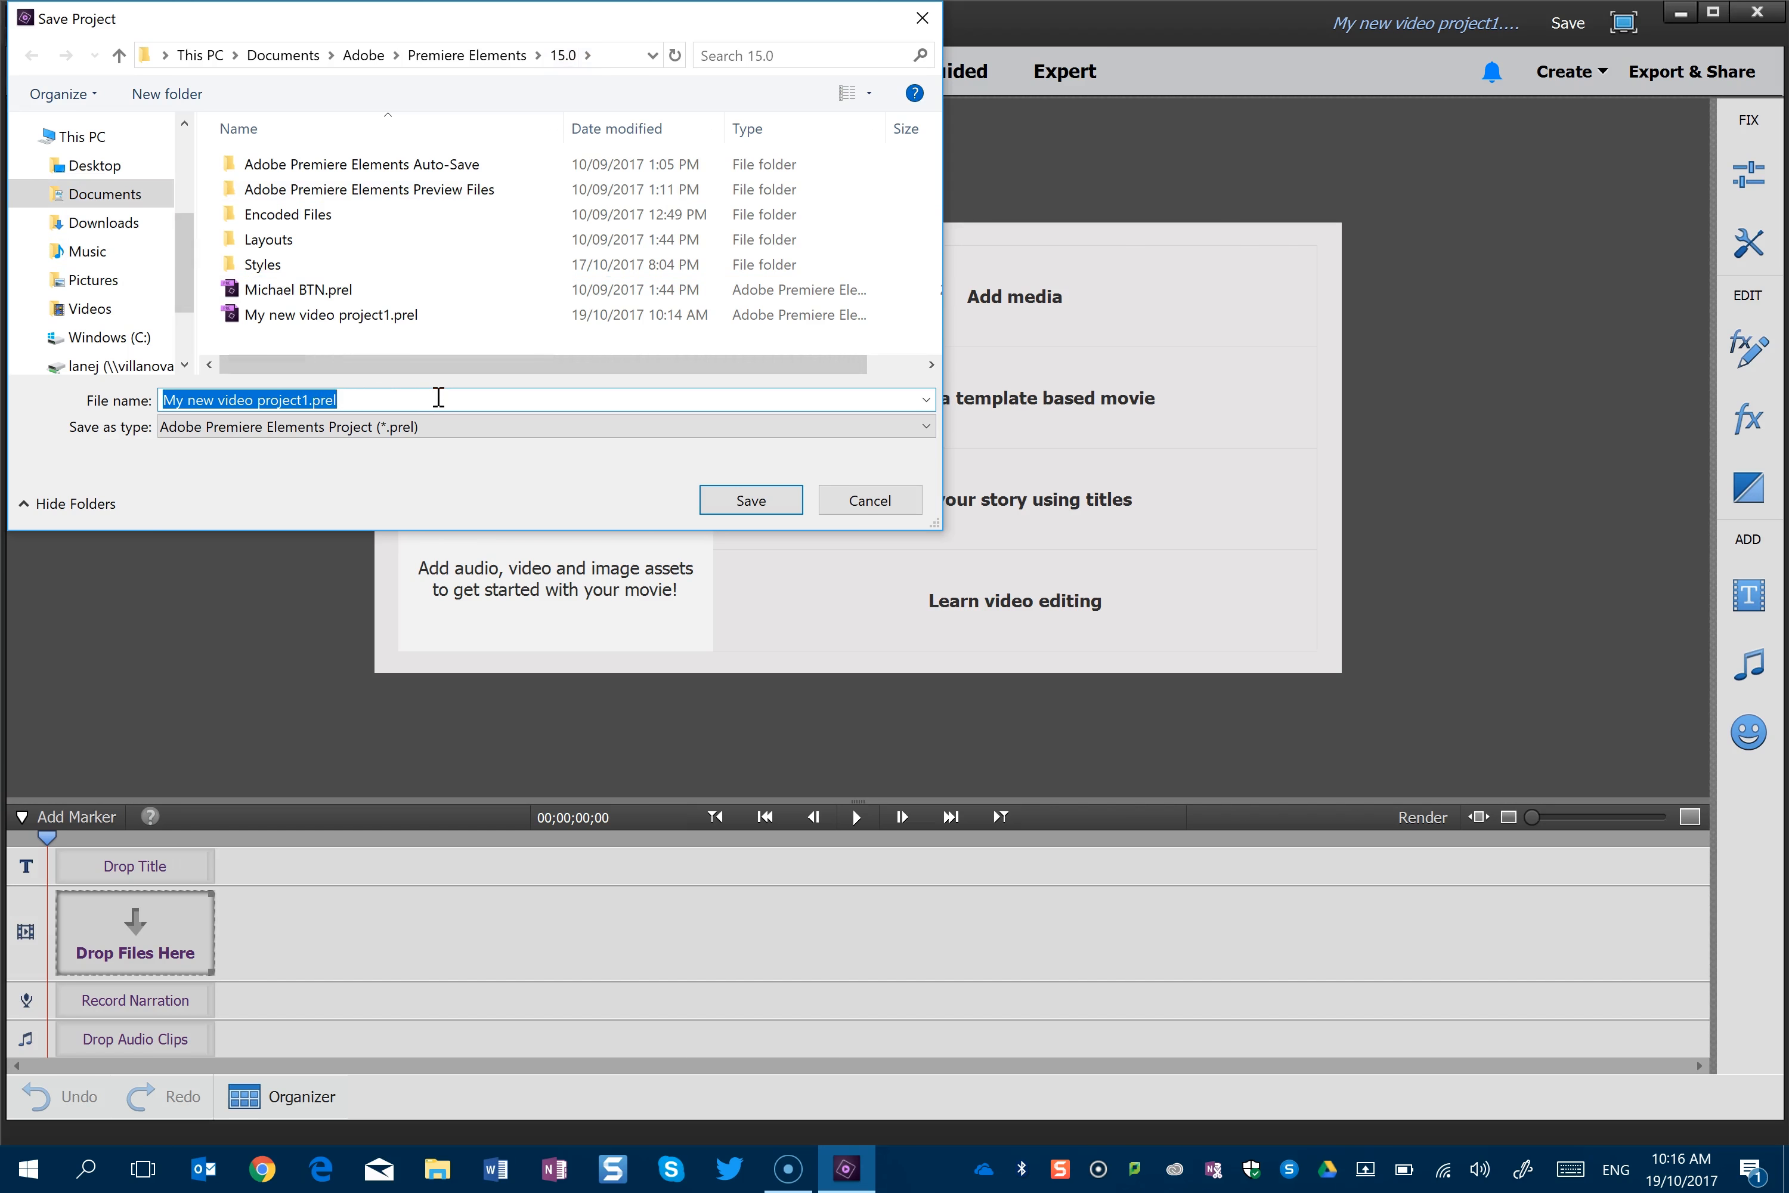
type("Example")
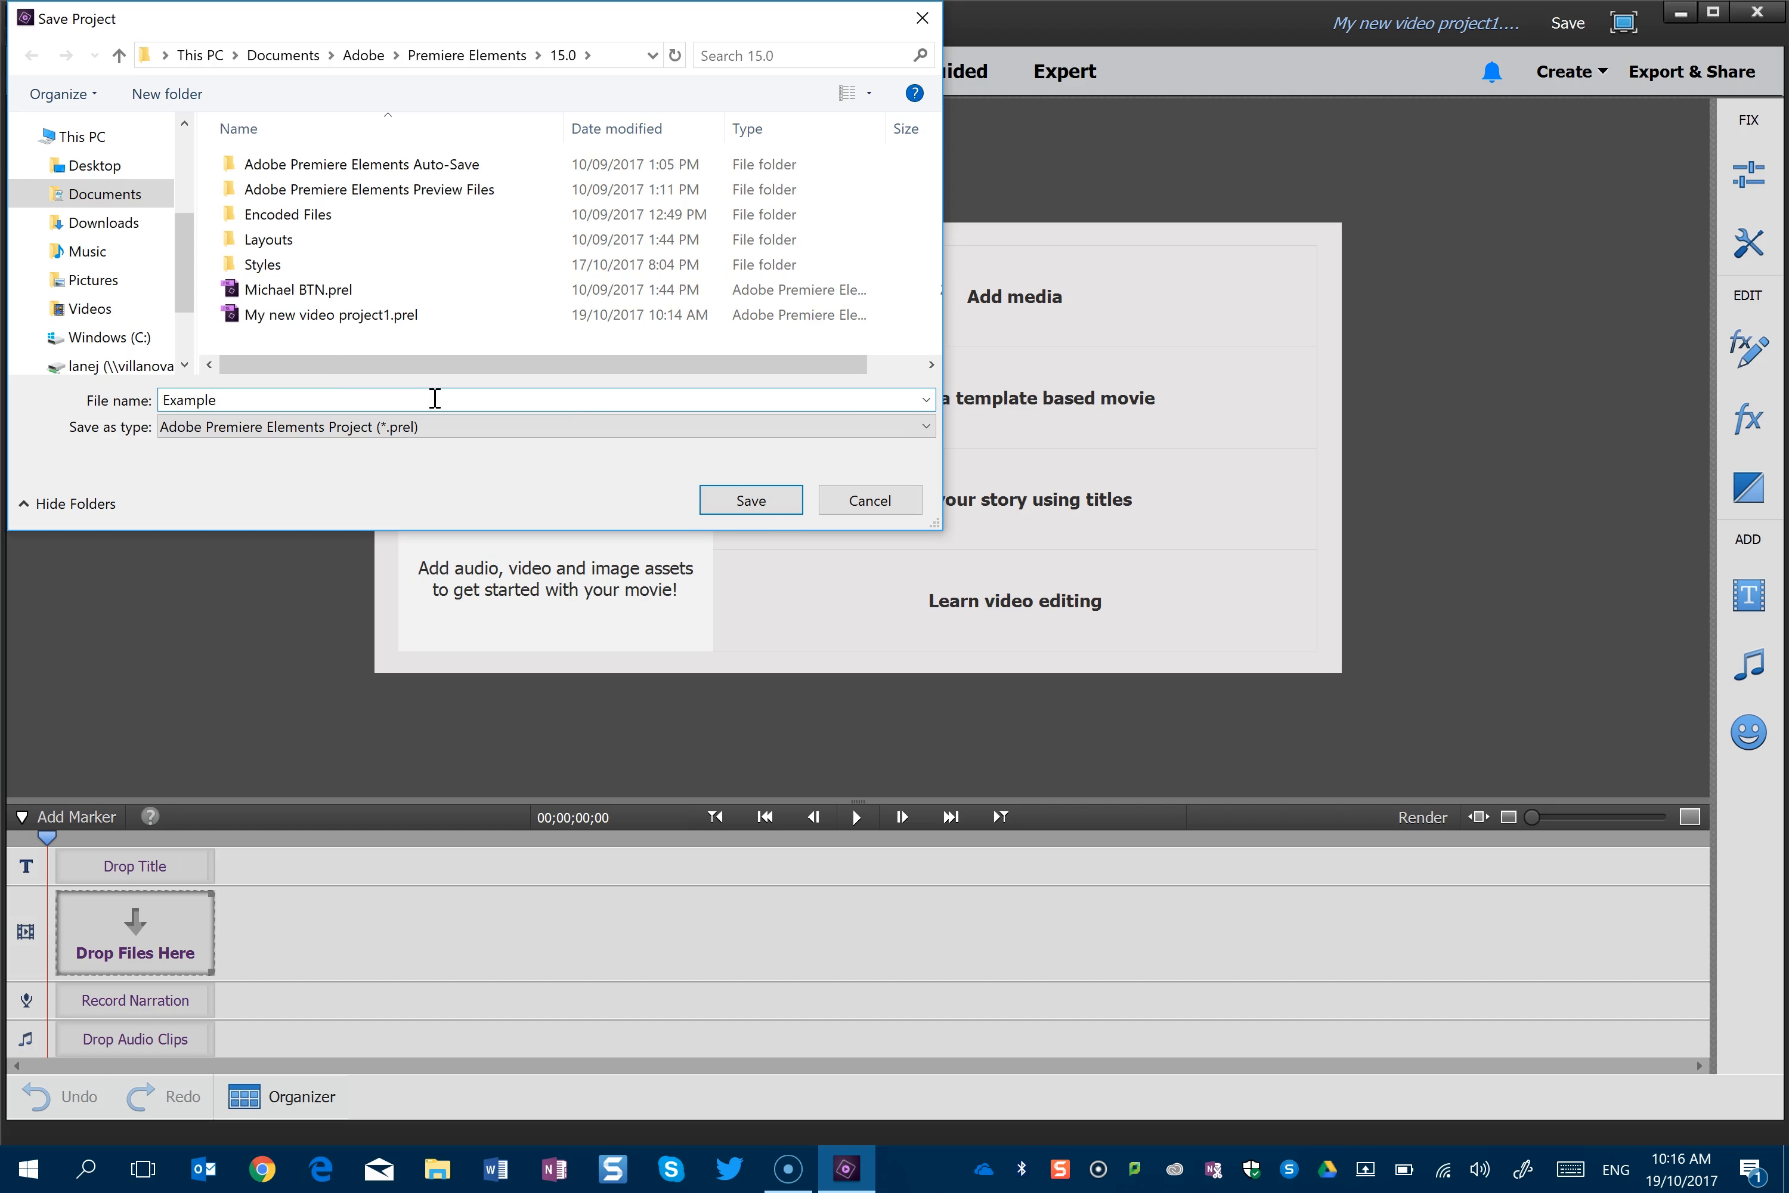
left_click(754, 502)
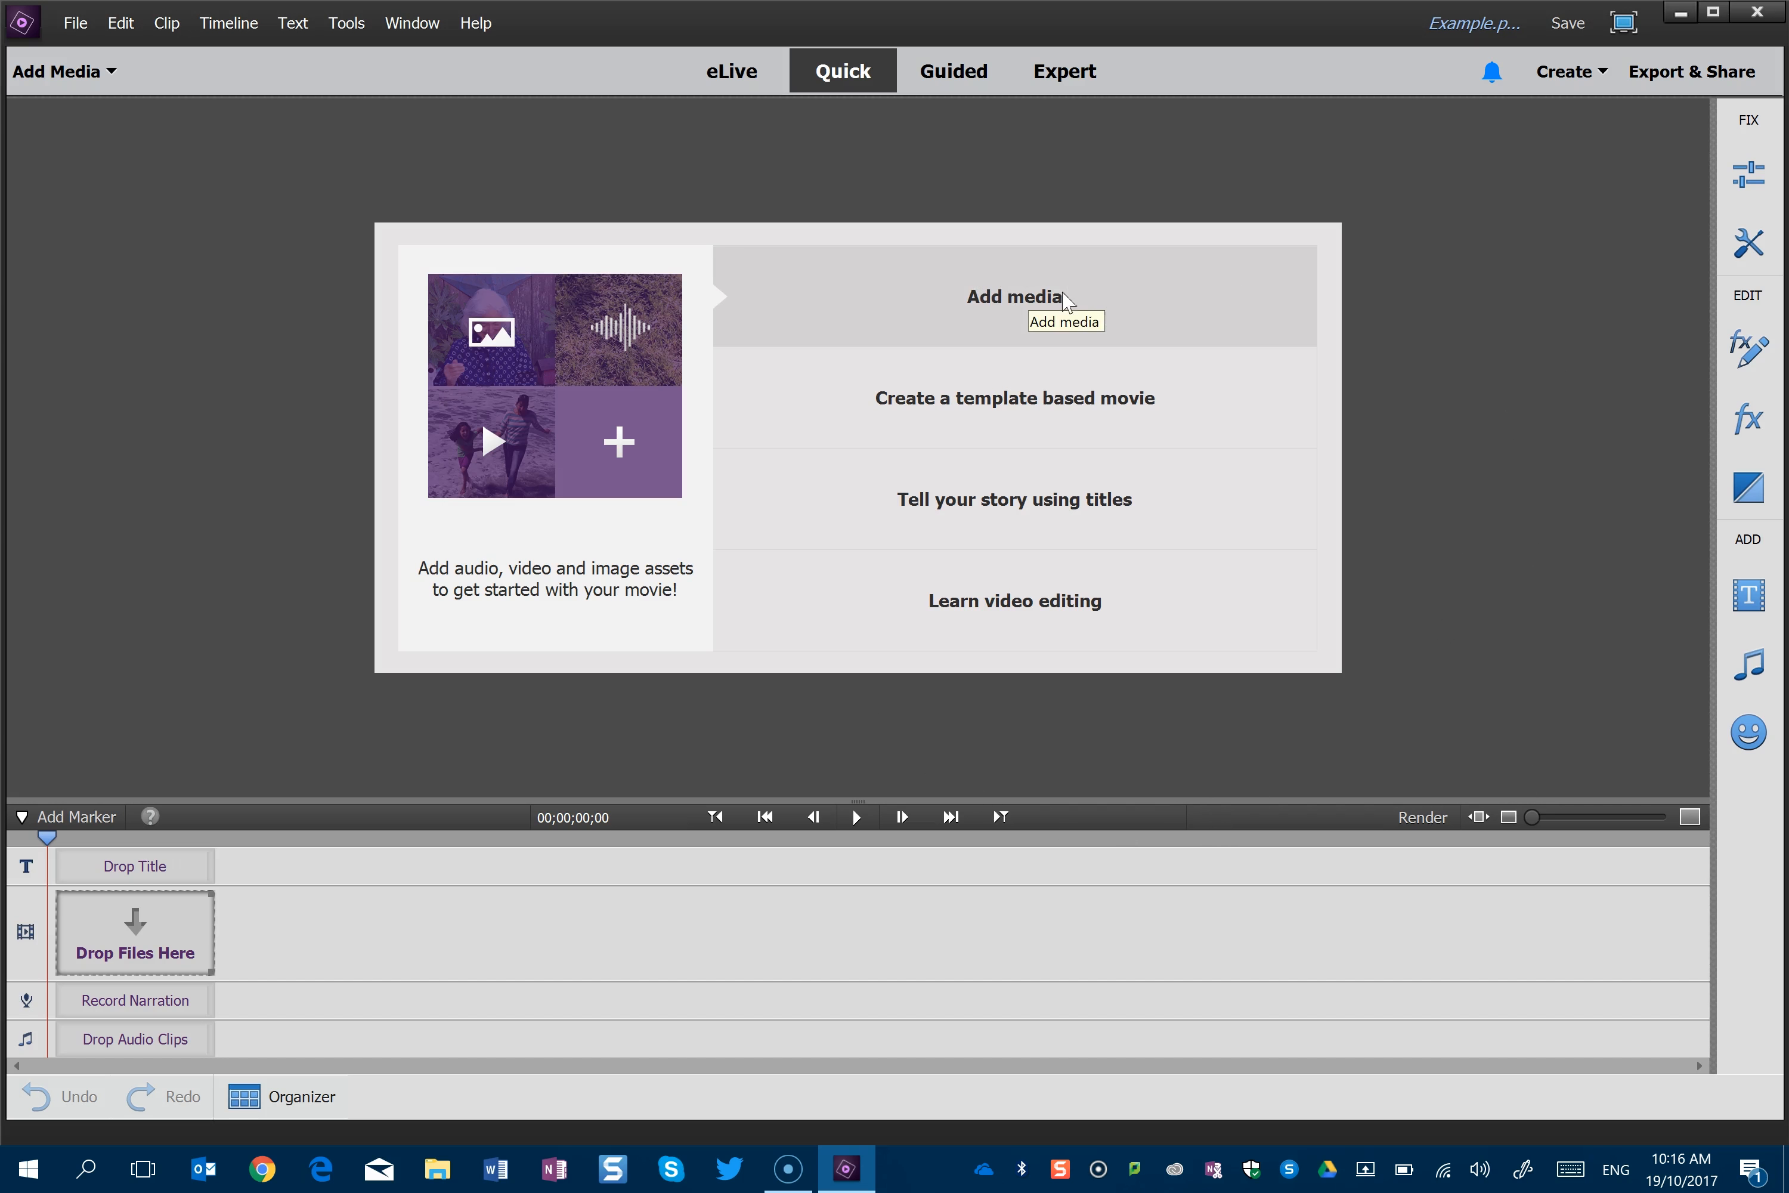
Add the clips 343647377.mp4, 563399566.mp4, 647597071.mp4 and 687898845.mp4 from the Downloads folder to the timeline.
left_click(939, 279)
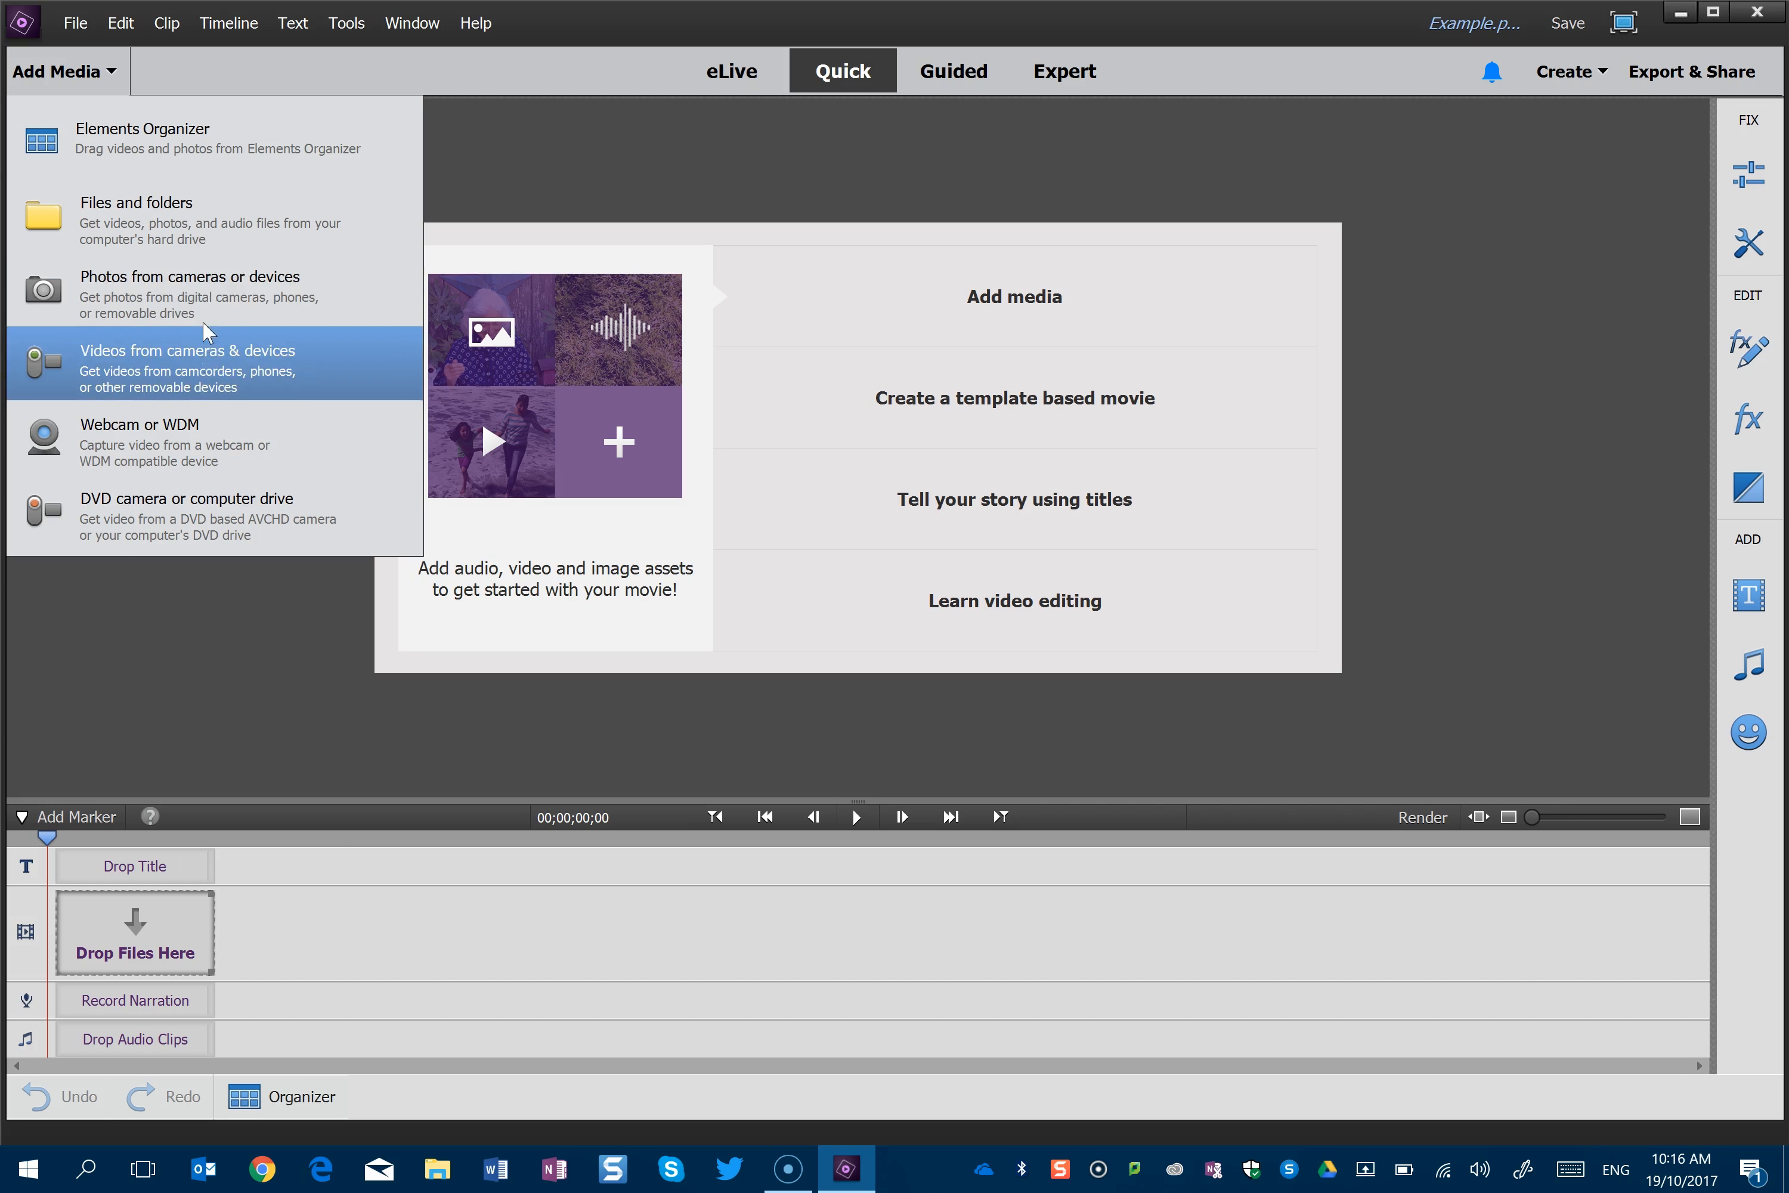
left_click(172, 228)
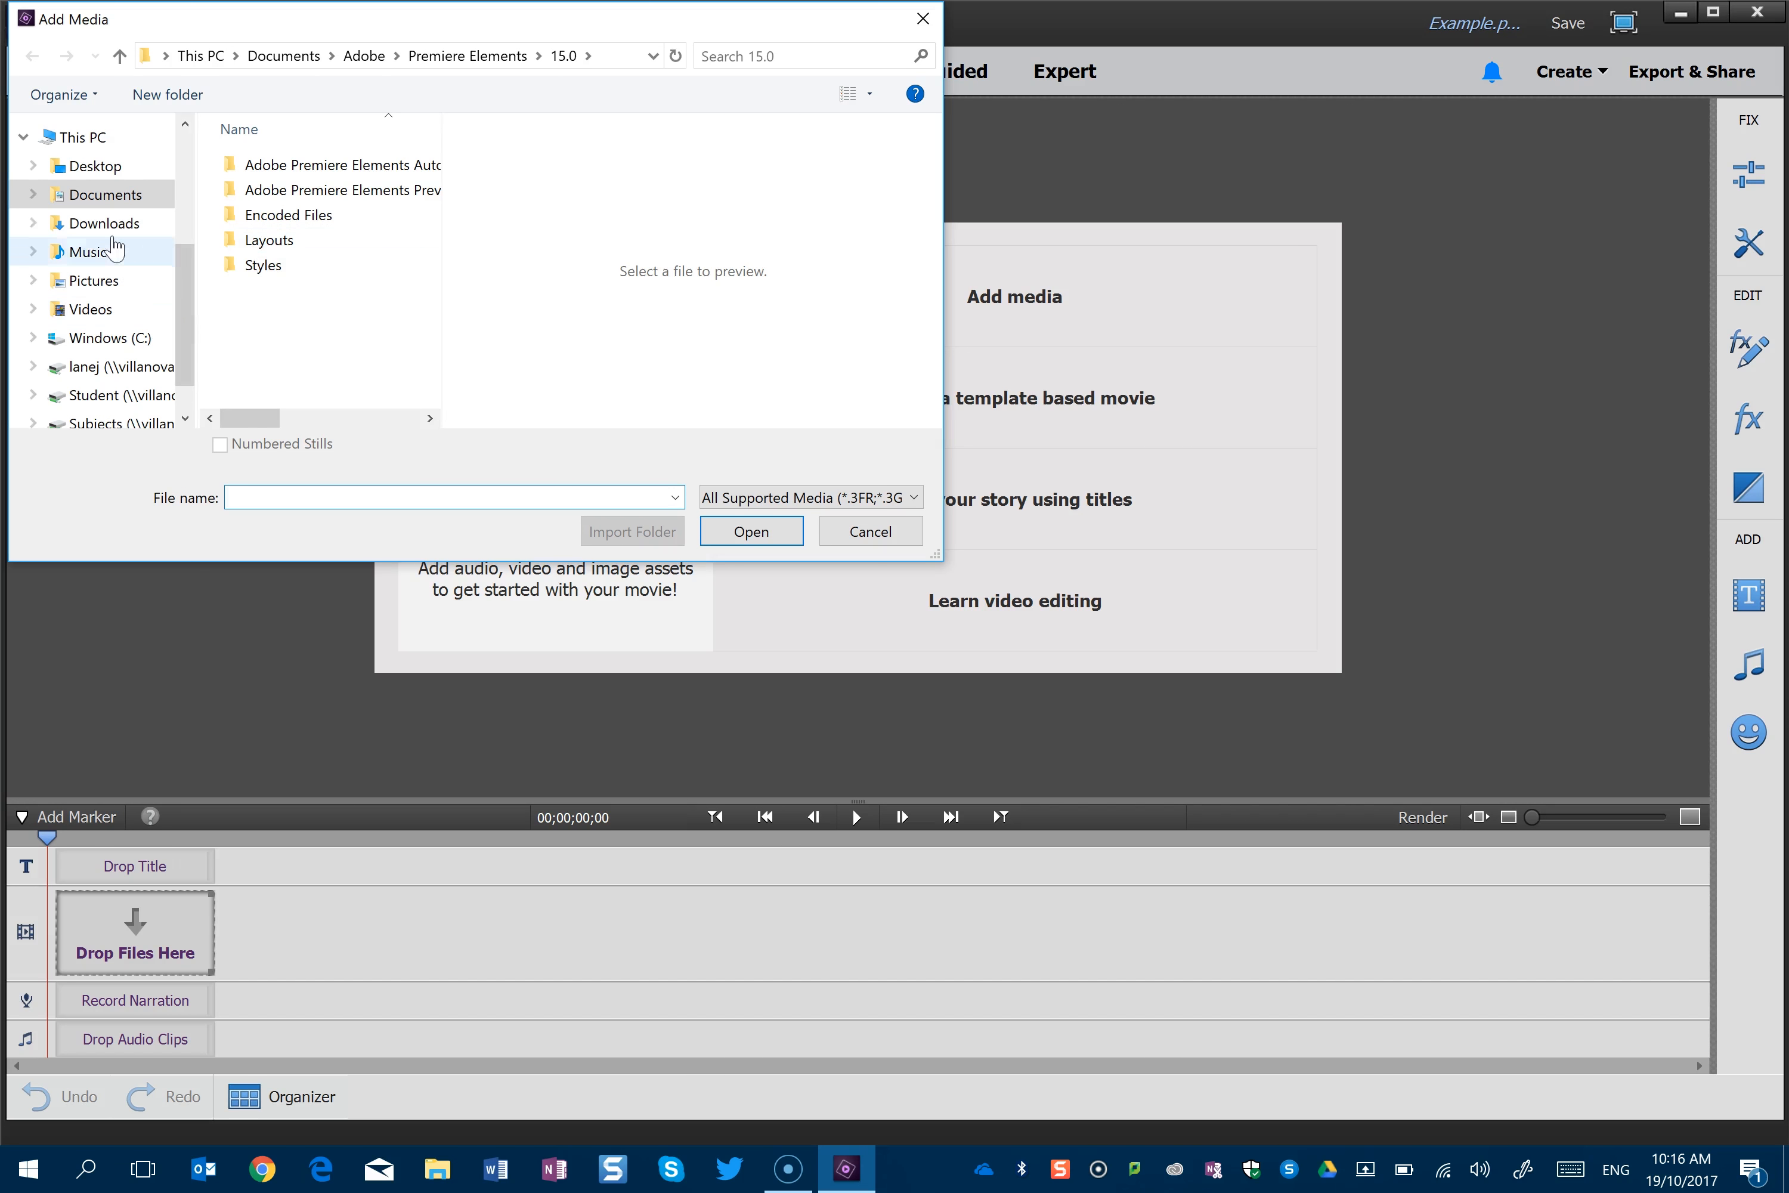
left_click(111, 225)
key("ctrl+a")
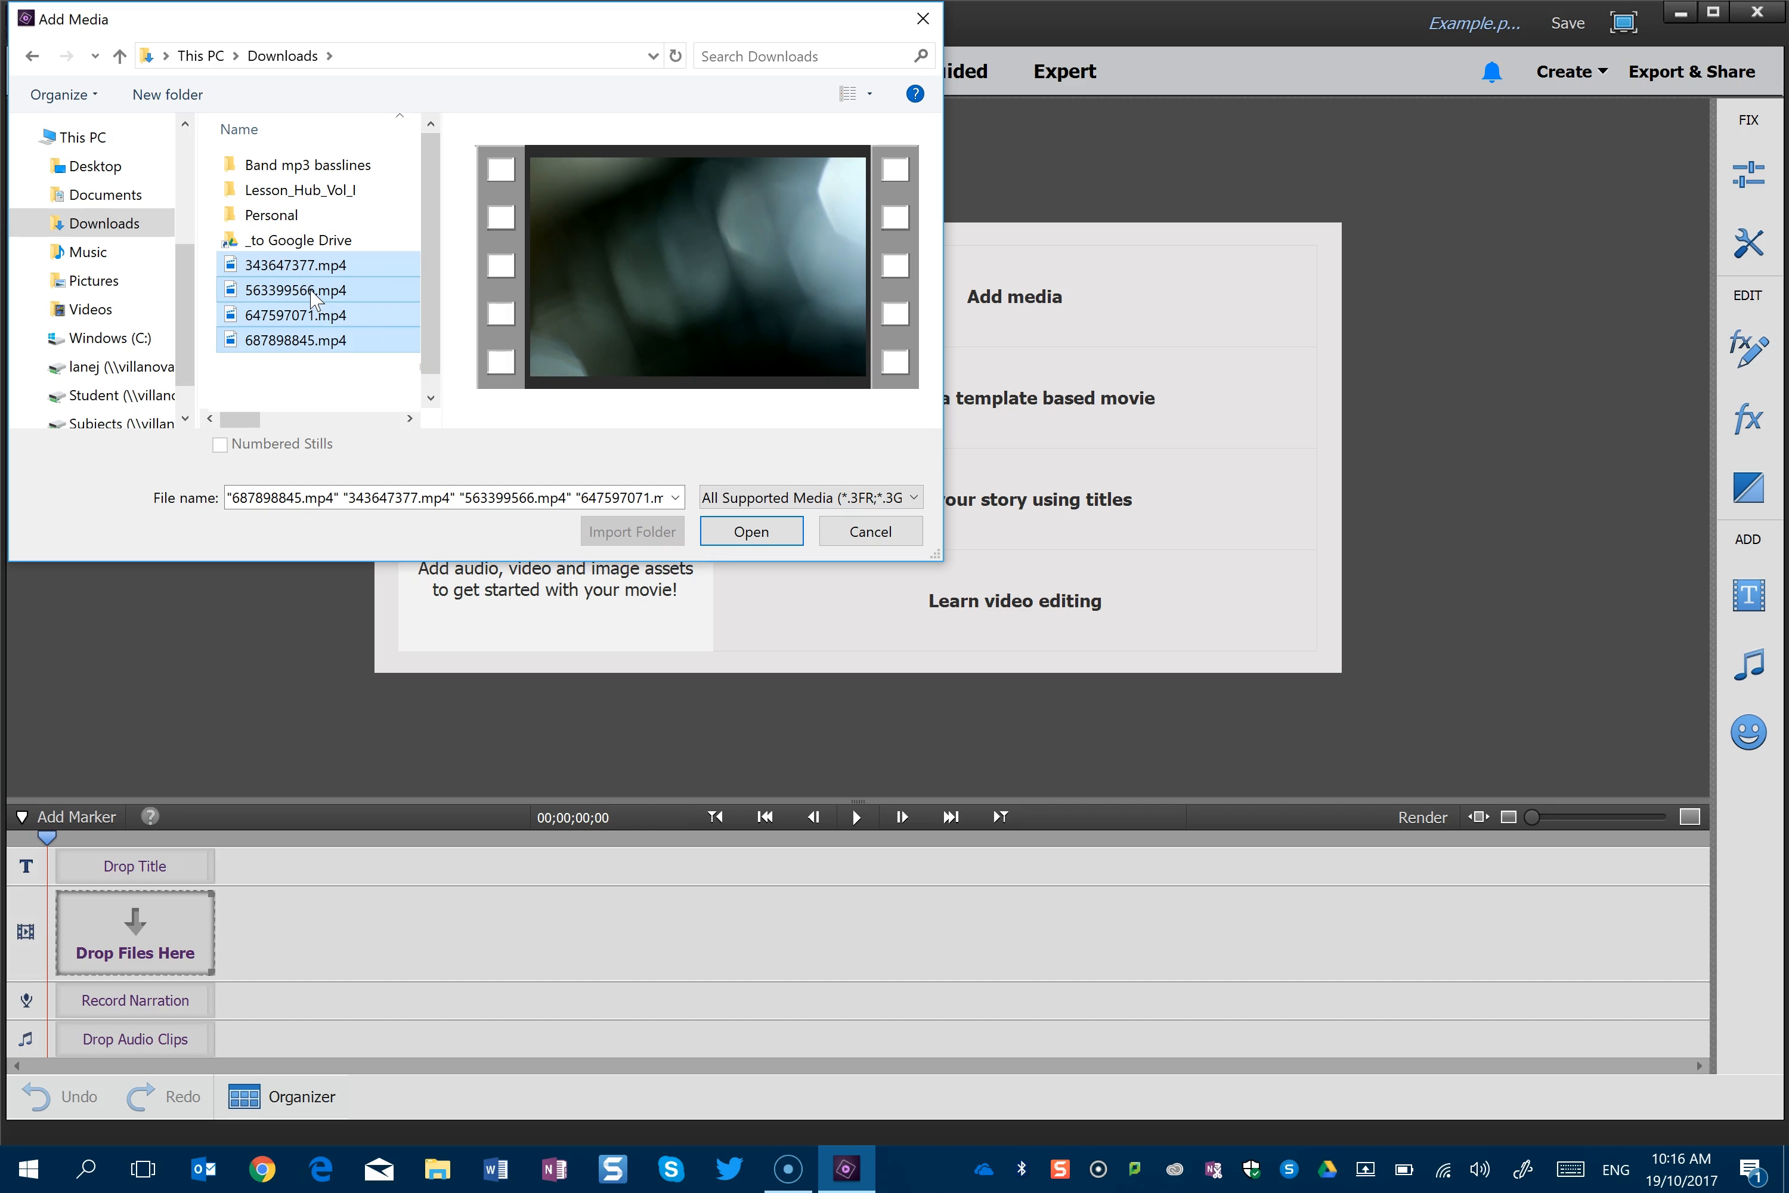
left_click(751, 531)
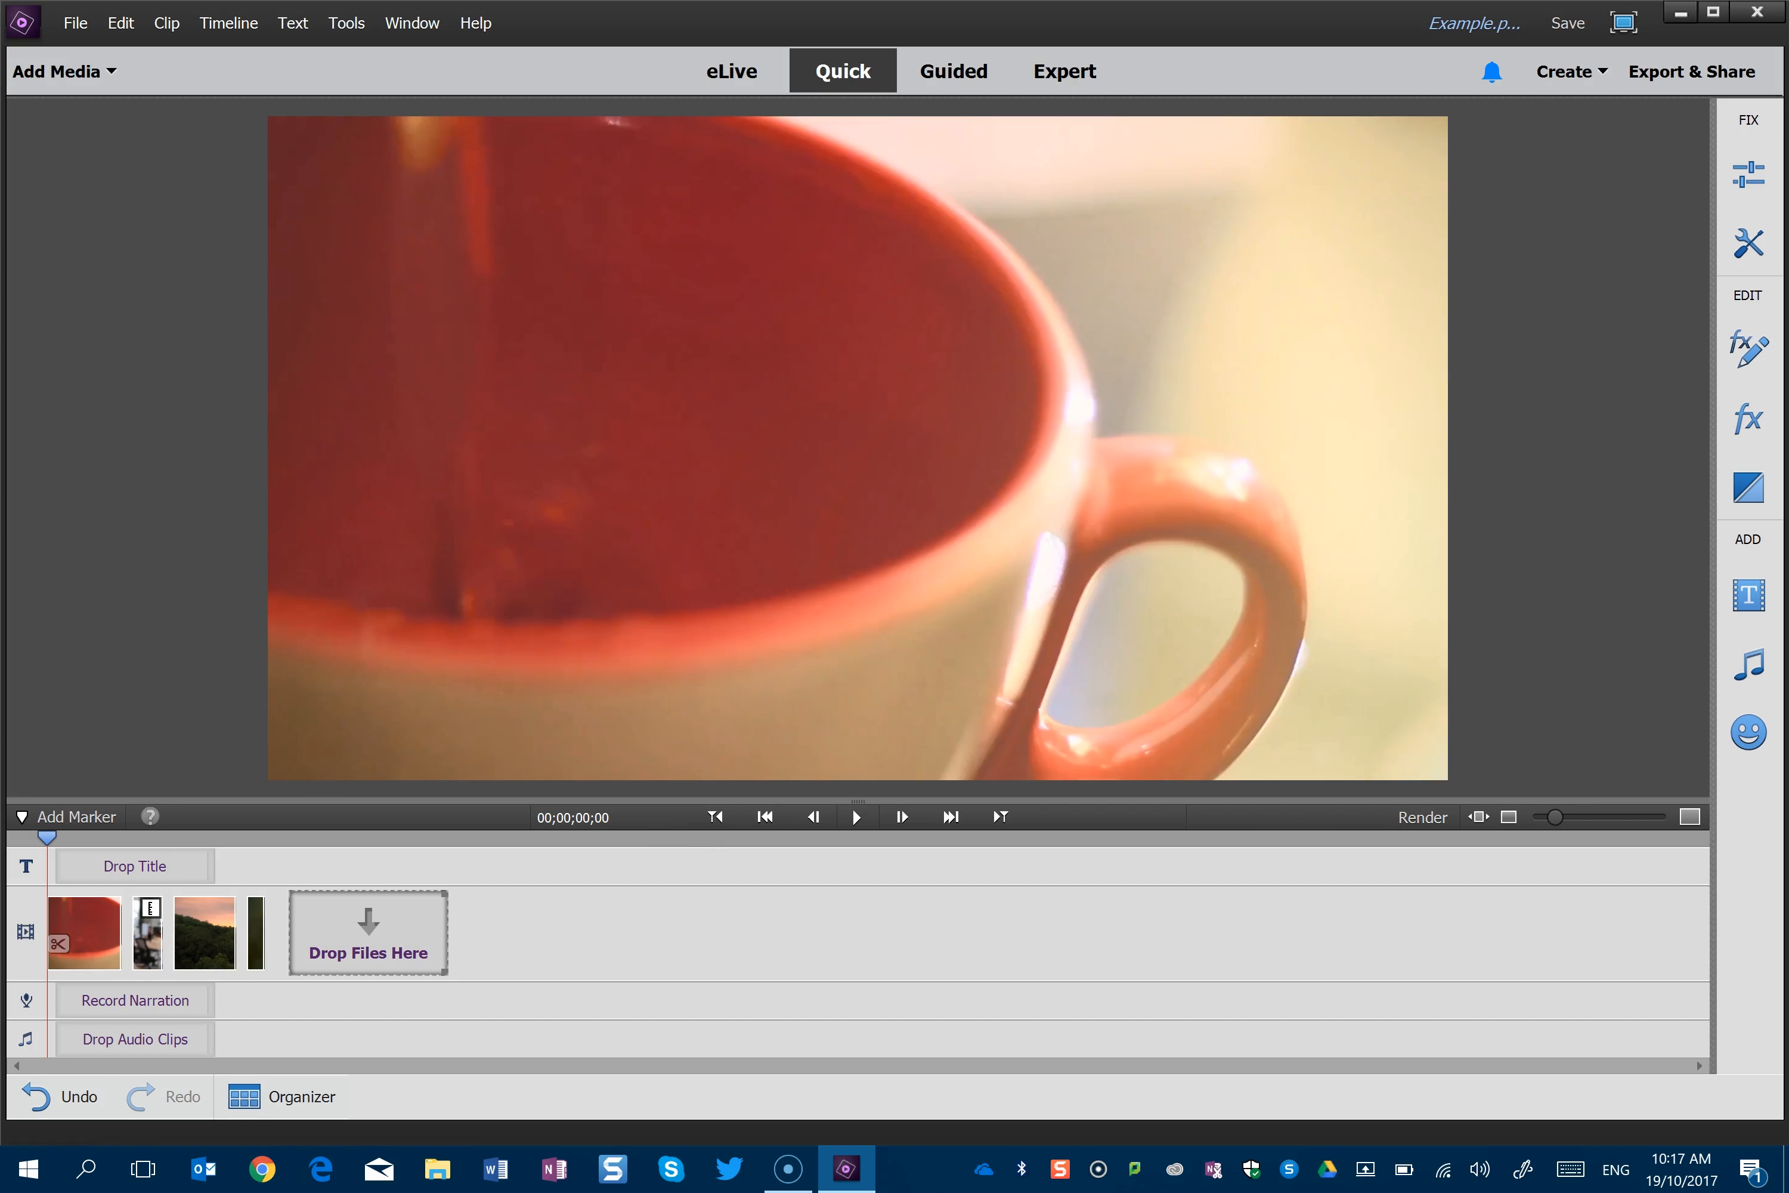
Preview a part of each of the four clips by playing the timeline from successive positions.
left_click(856, 816)
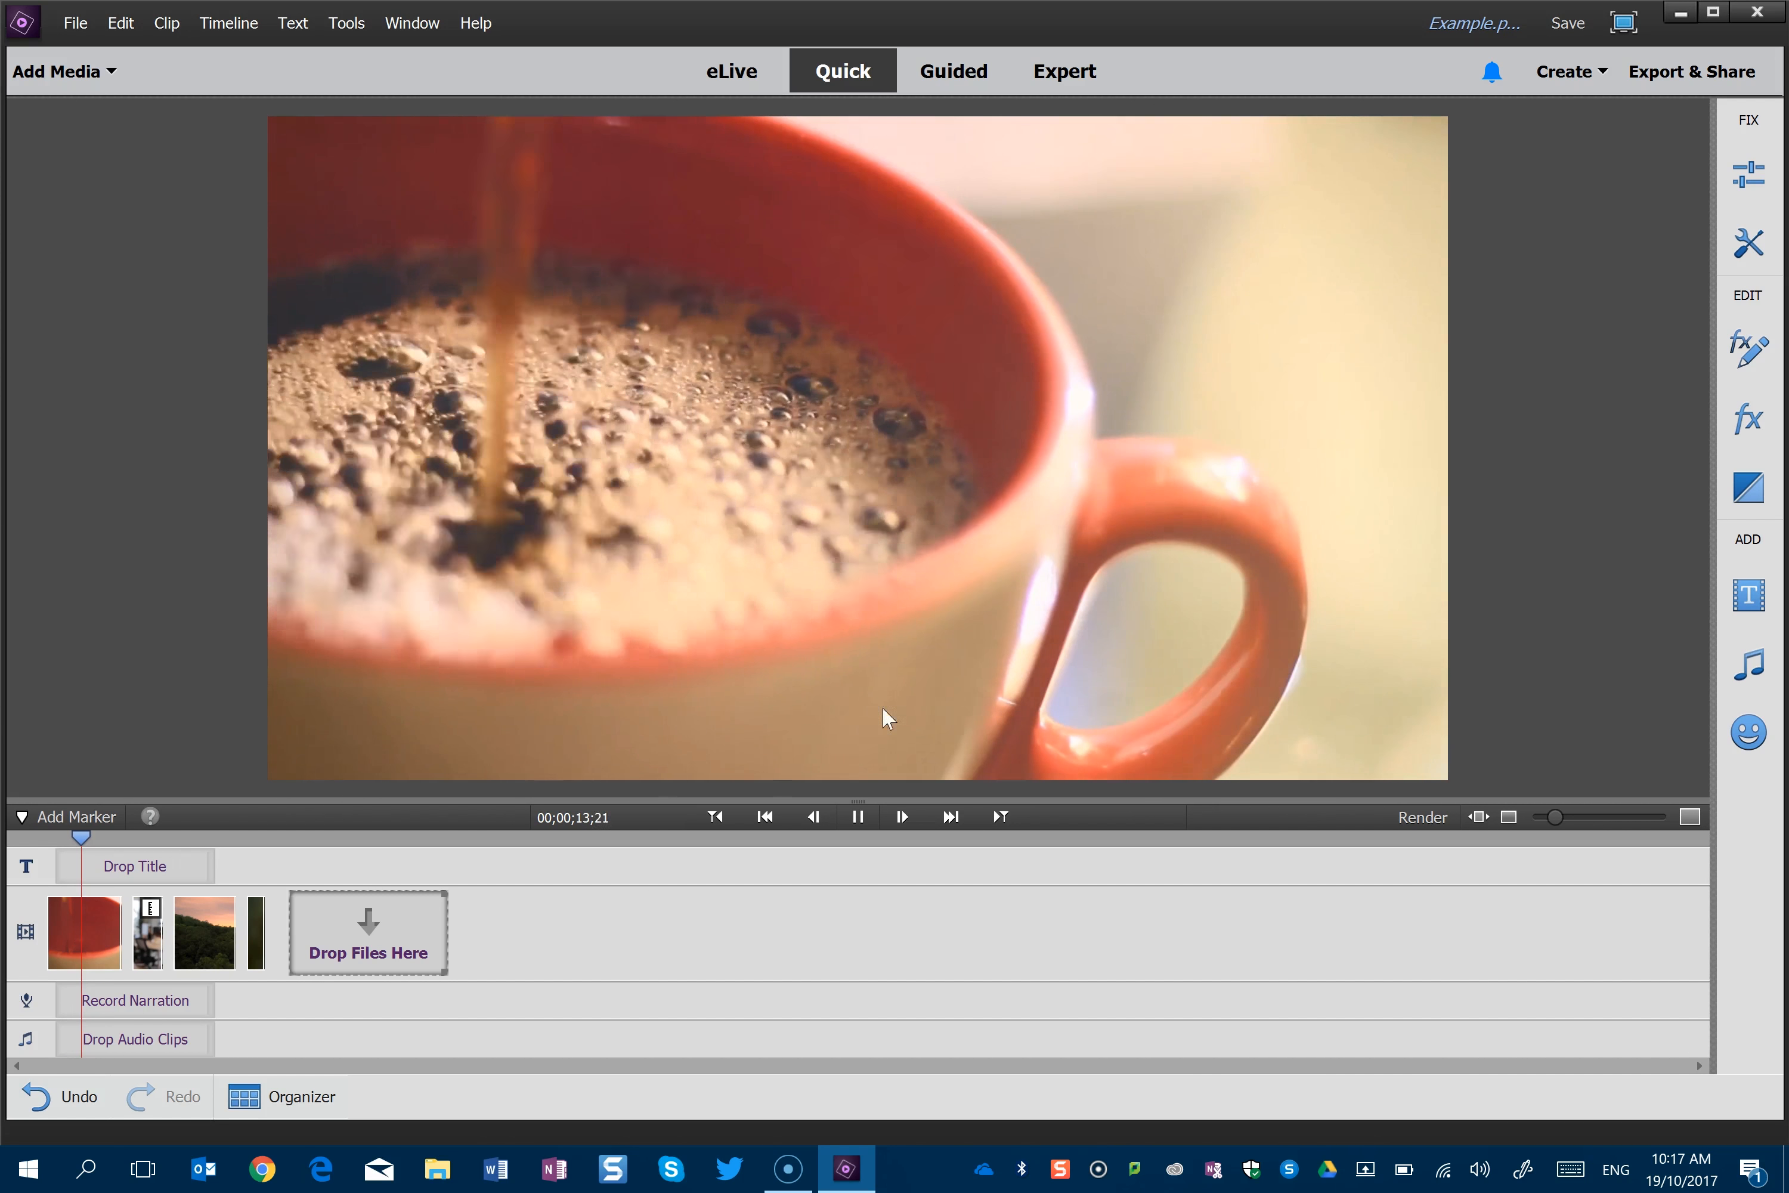
left_click_drag(85, 838, 143, 837)
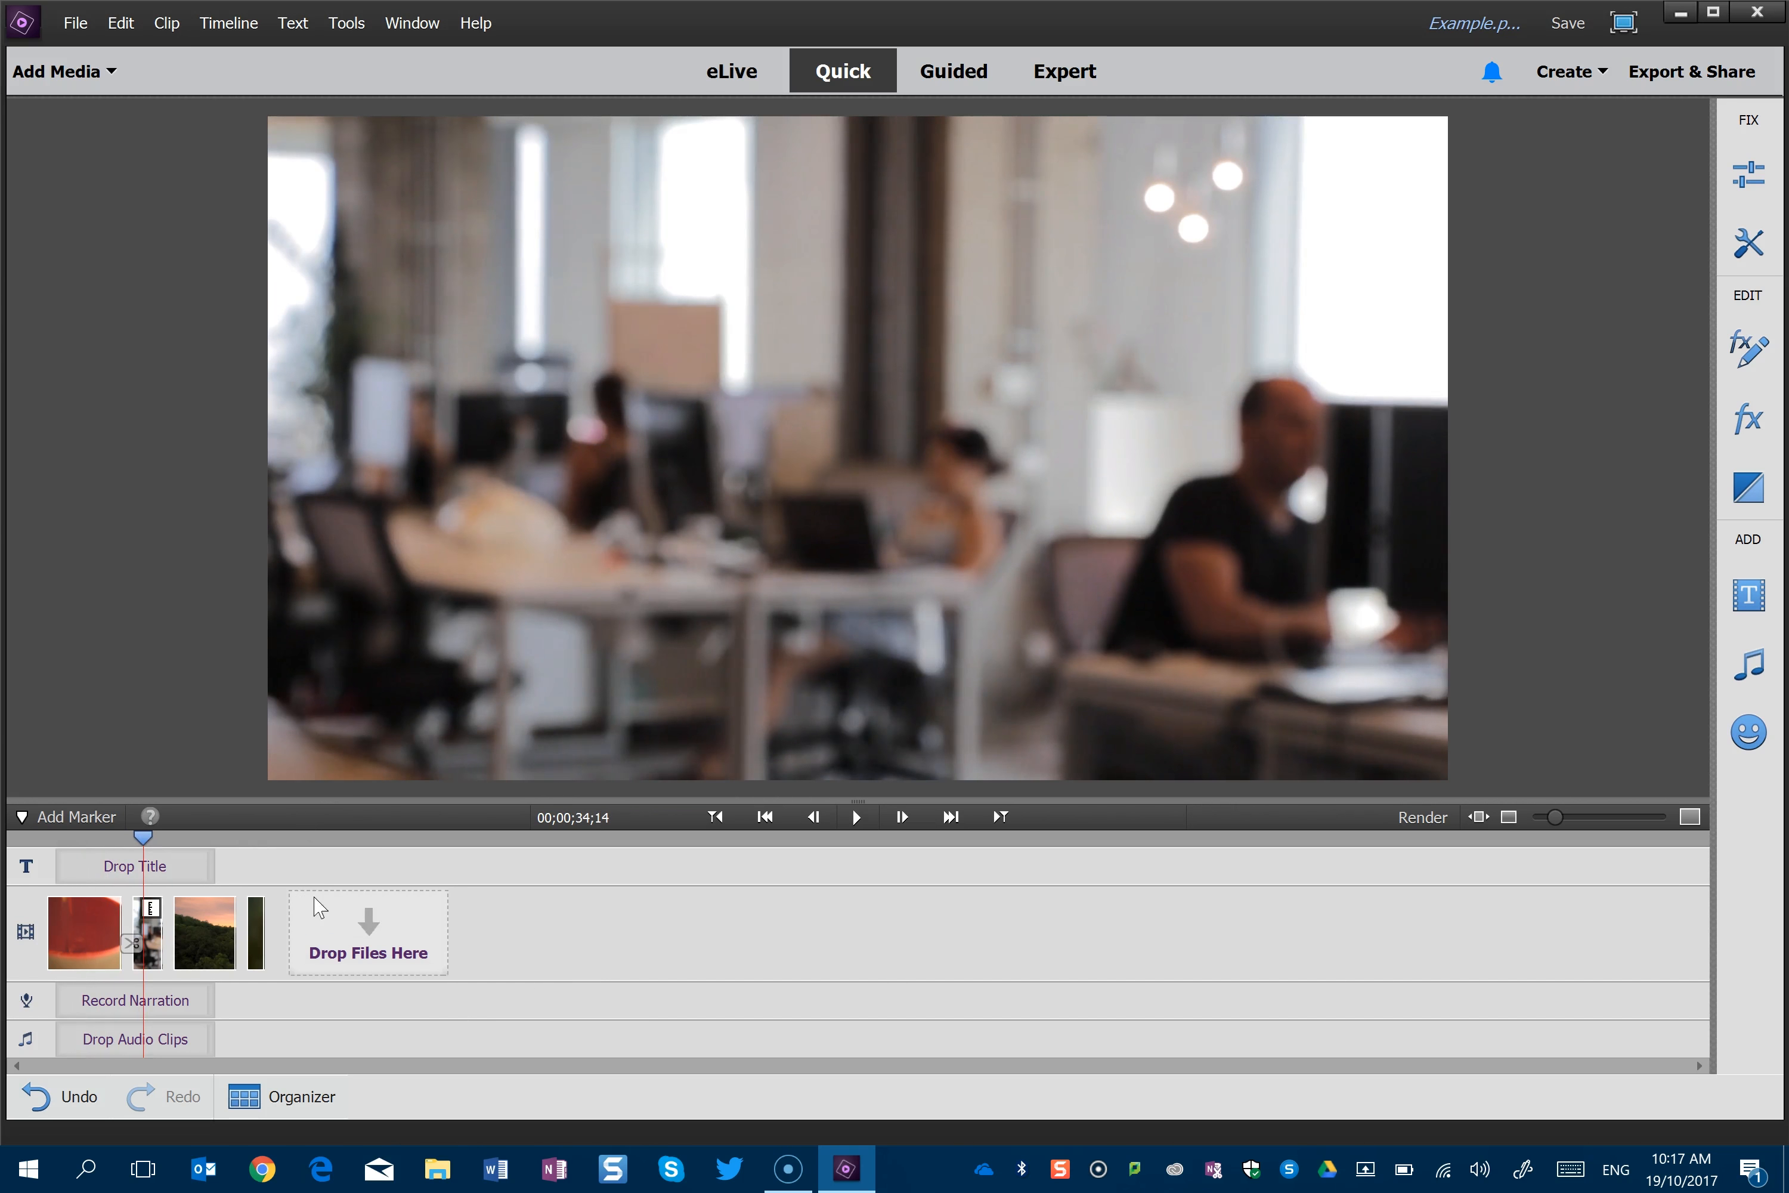
left_click(858, 814)
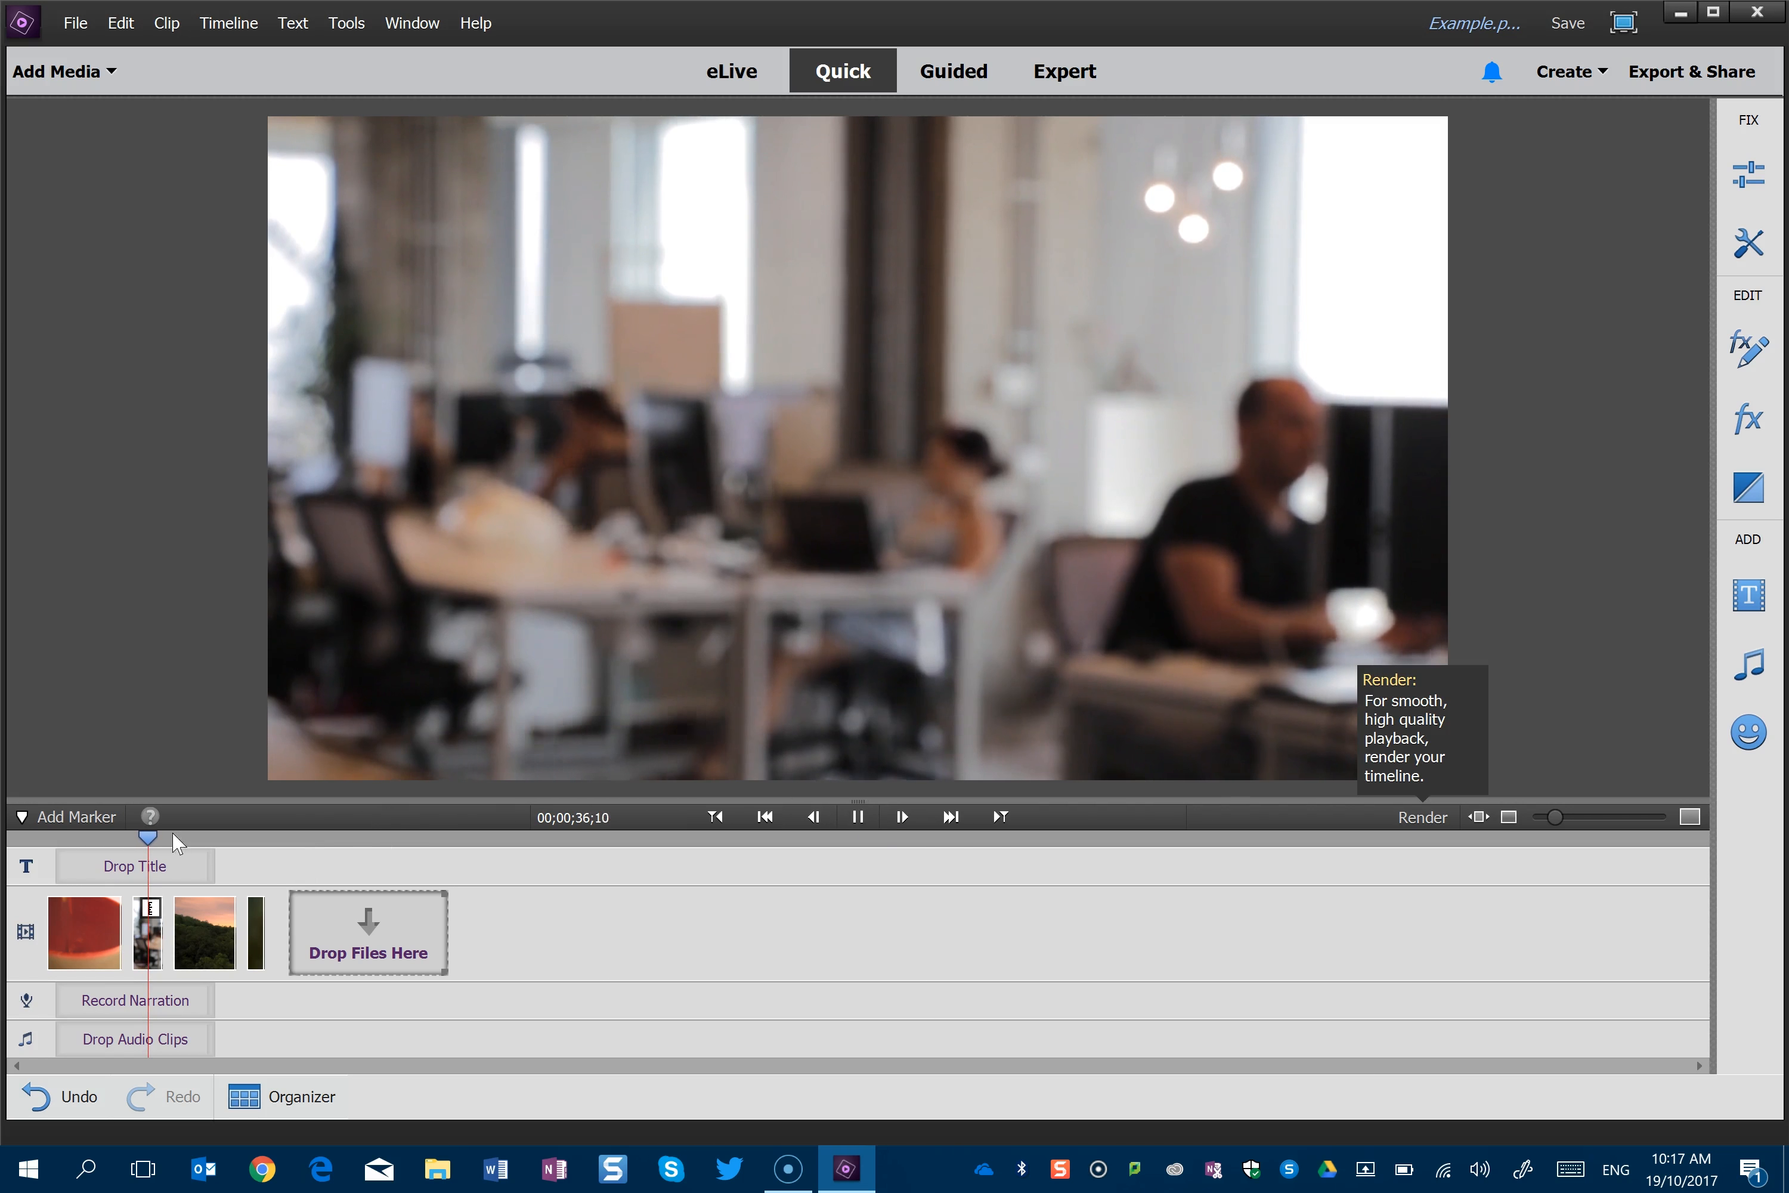
left_click_drag(147, 837, 198, 856)
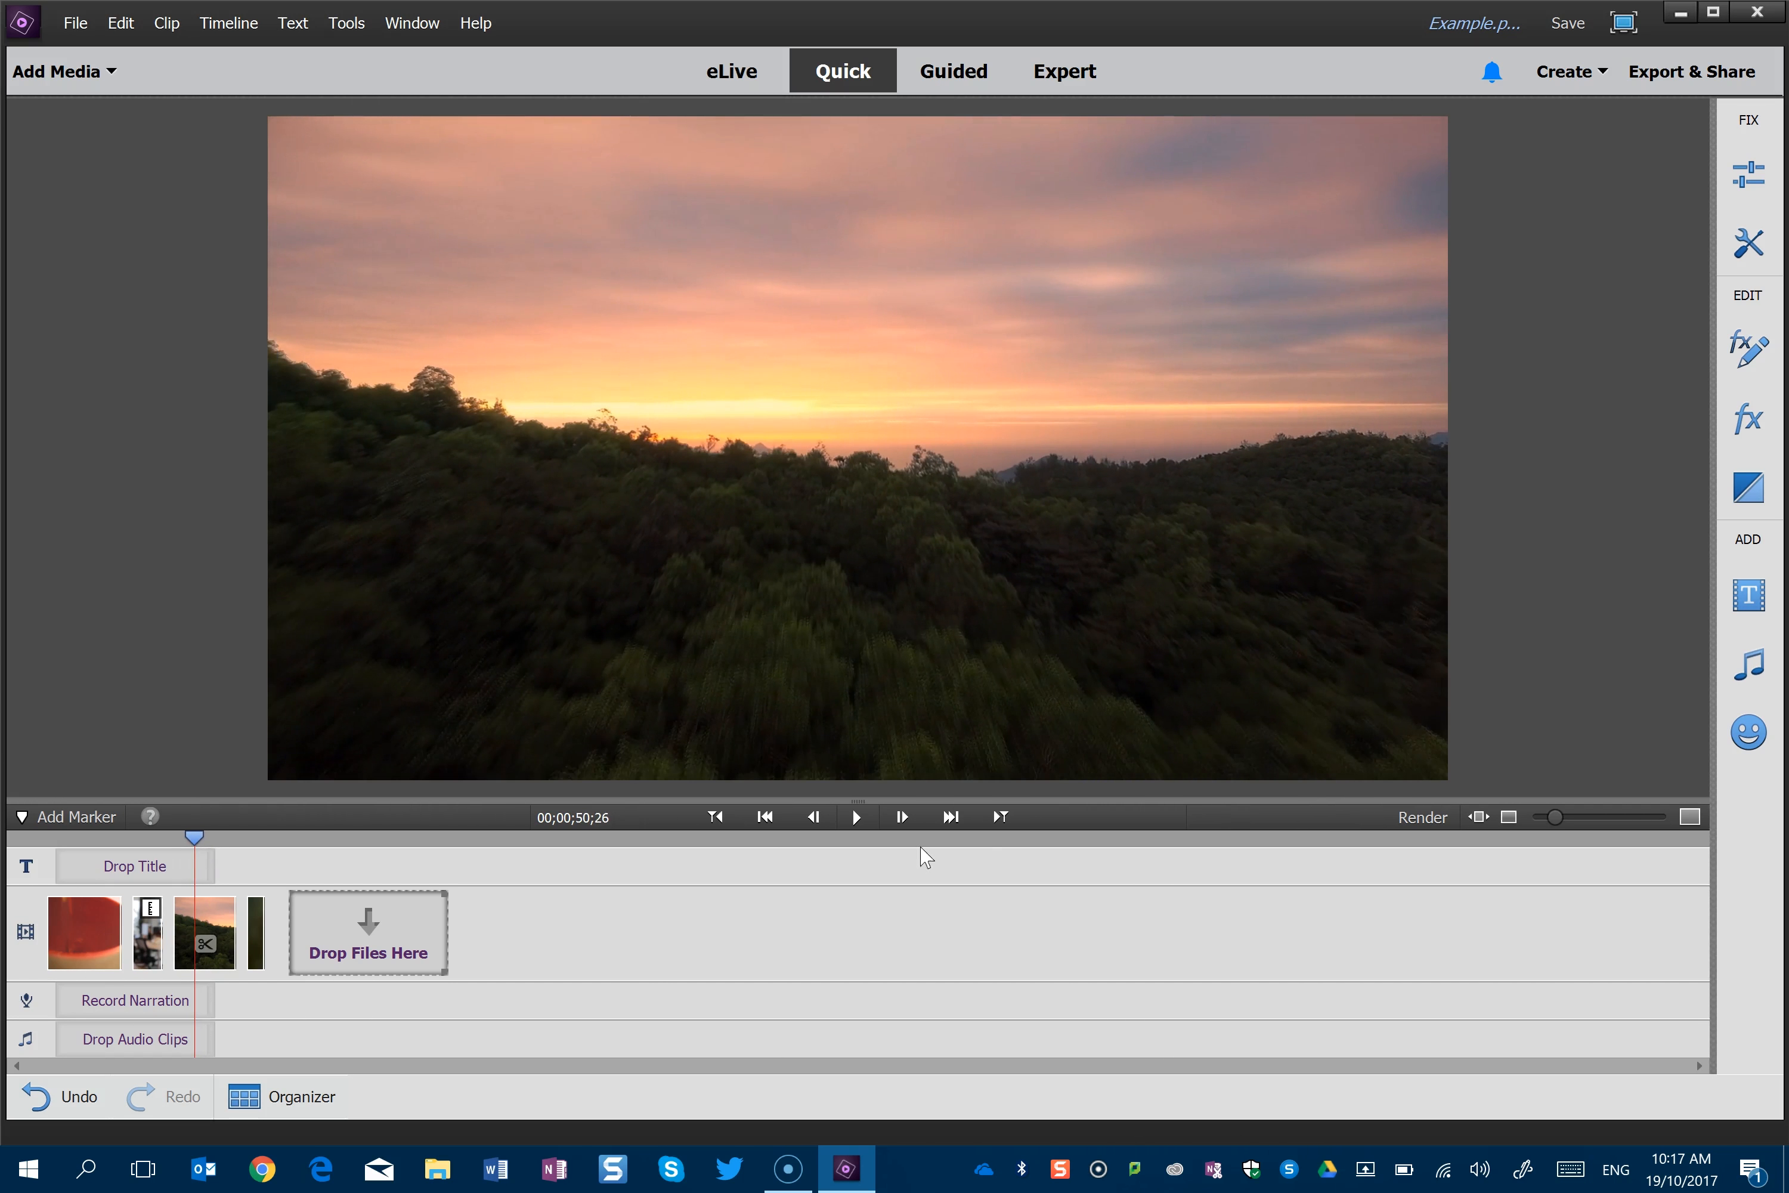
left_click(857, 815)
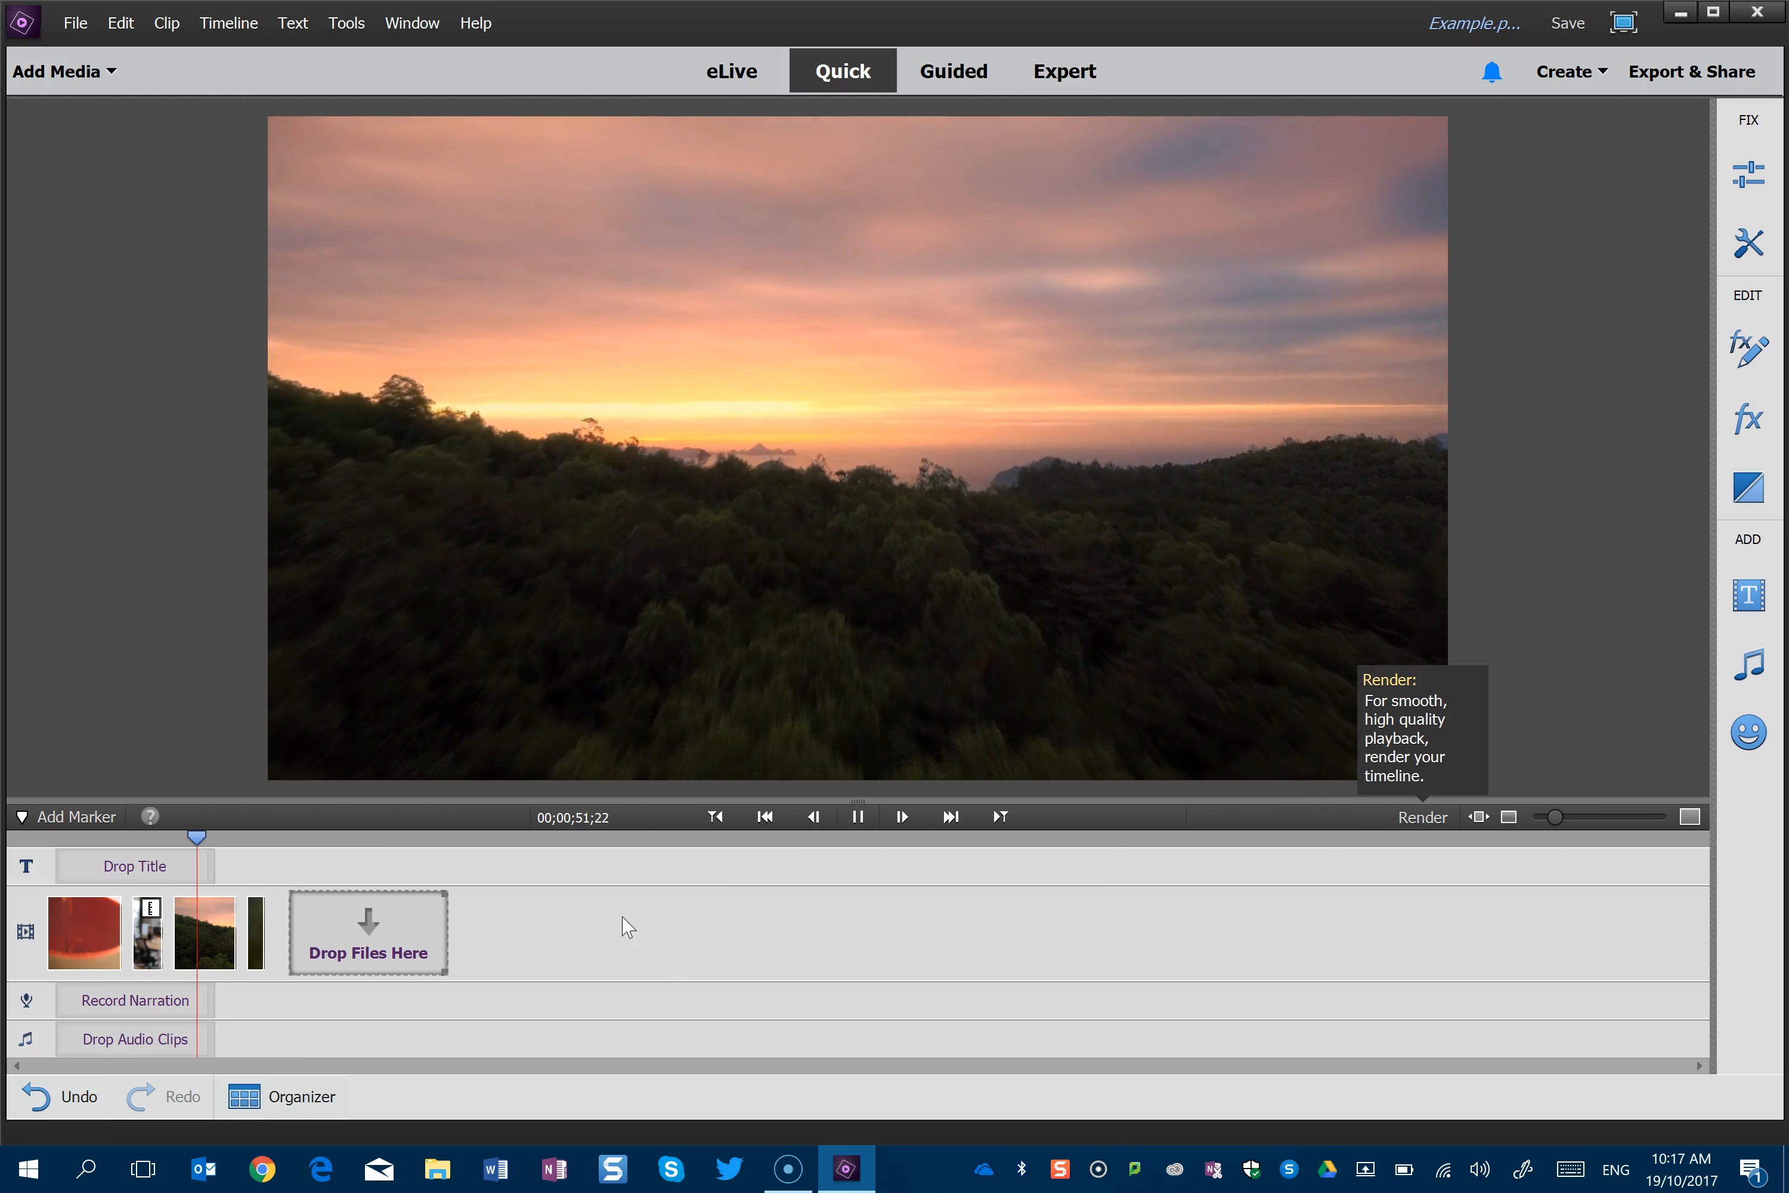
left_click_drag(203, 851, 254, 846)
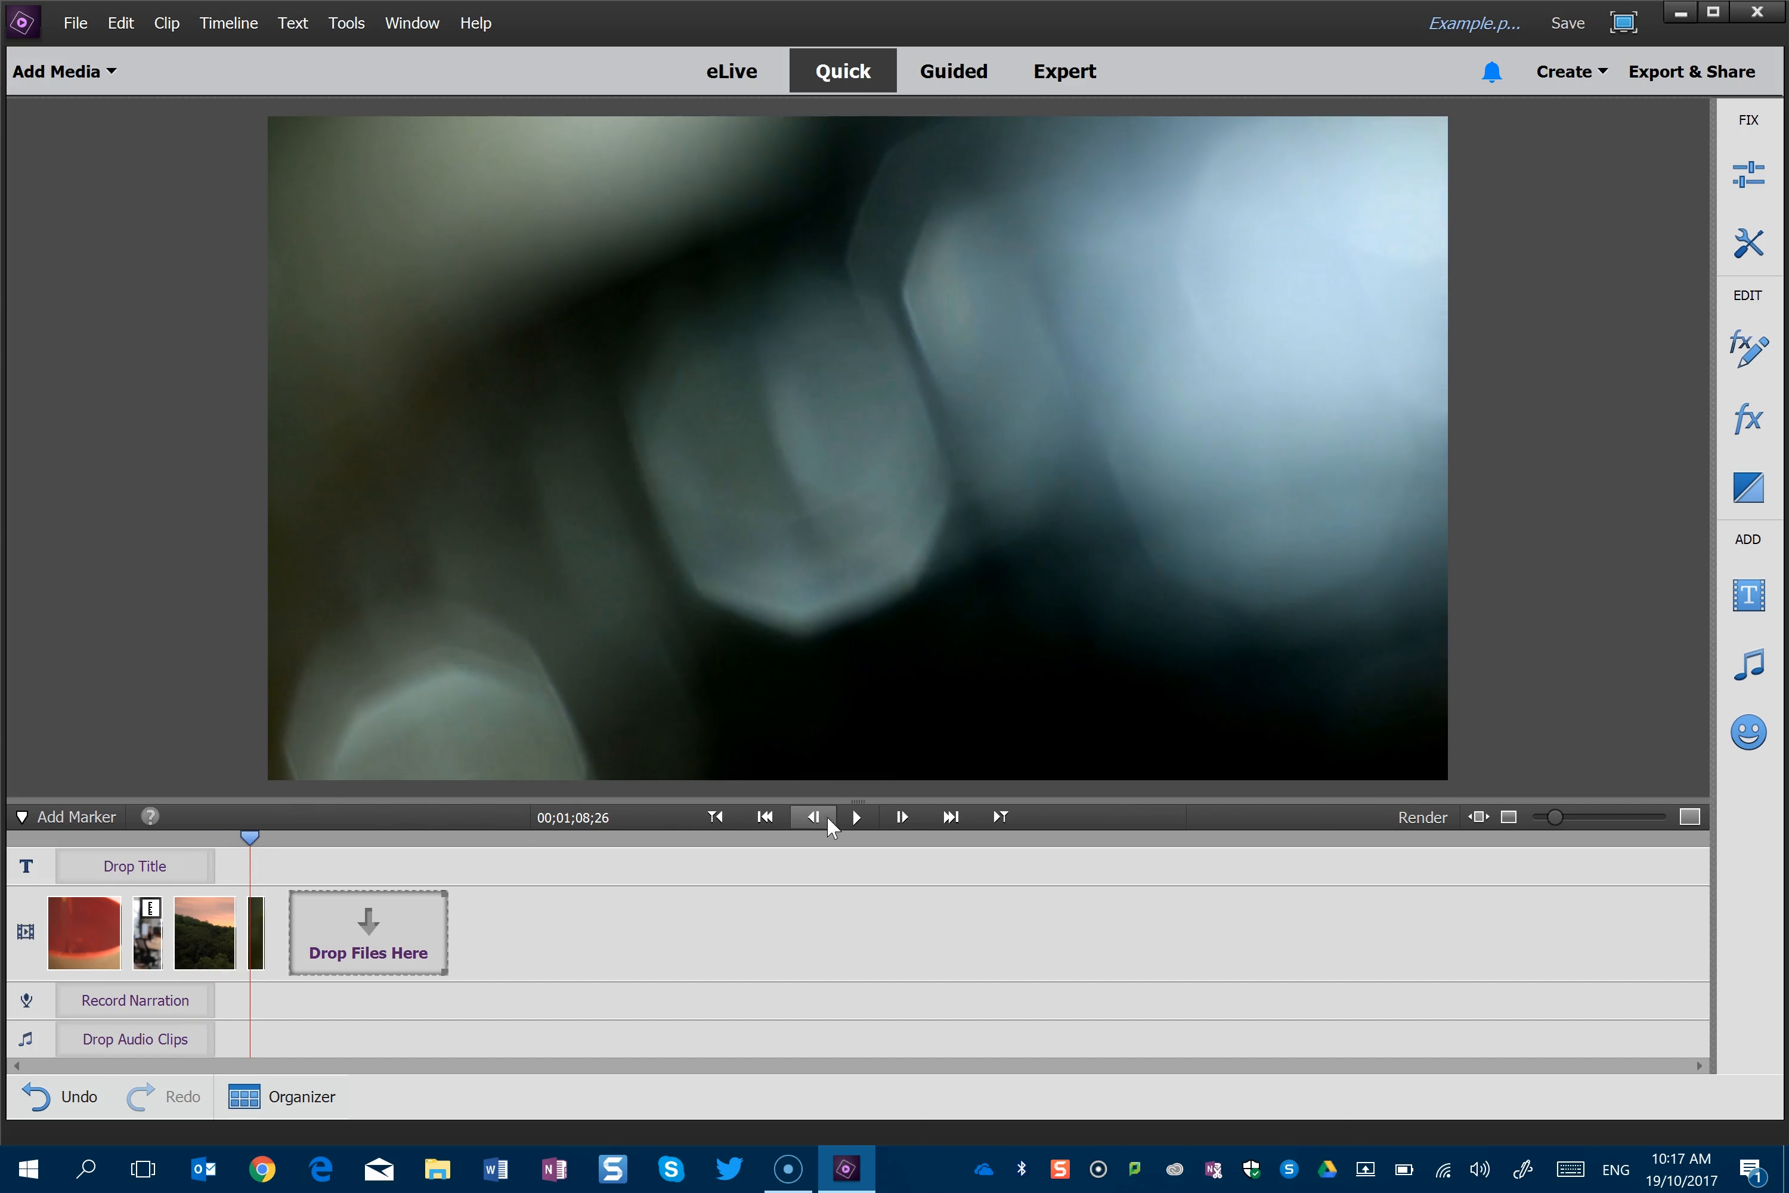
key("space")
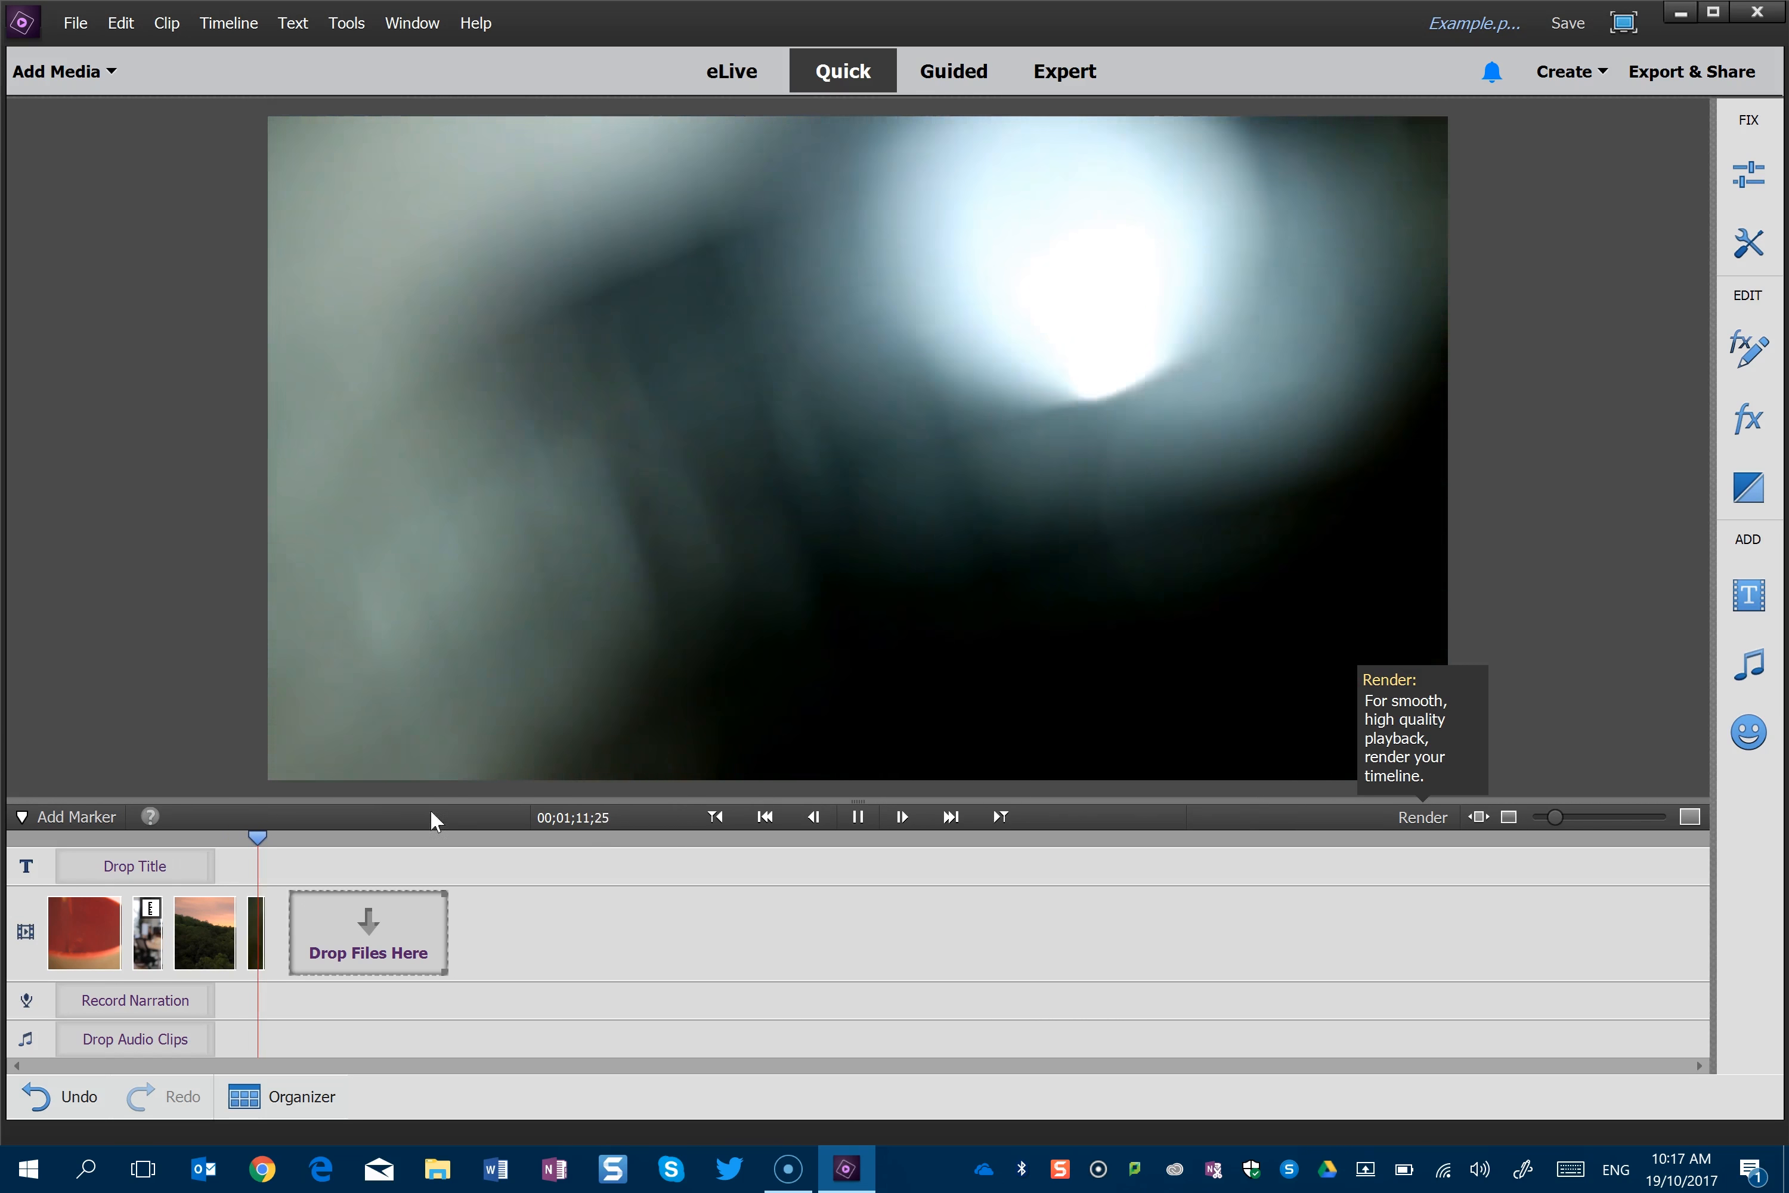
Trim a short section off the end and another off the start of the coffee cup clip.
left_click_drag(262, 843, 207, 846)
left_click(68, 921)
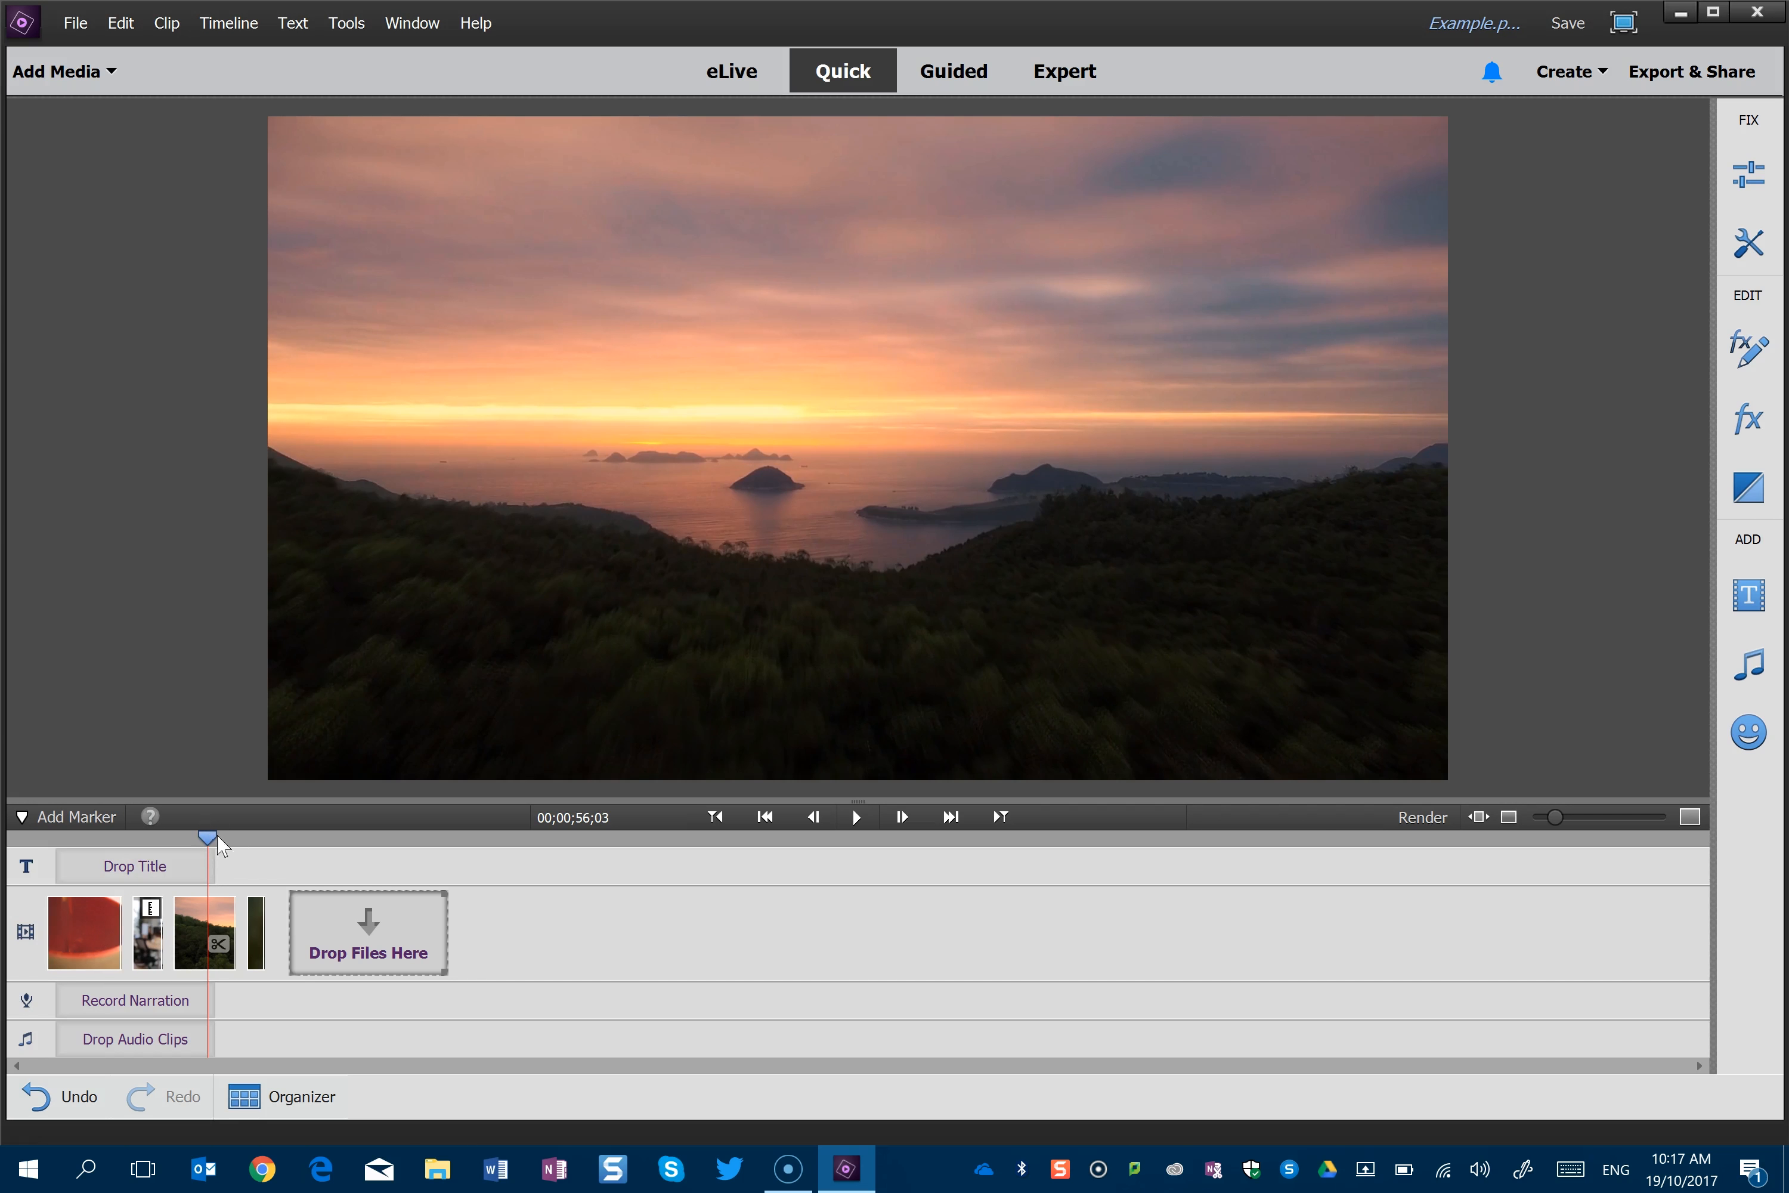
left_click_drag(207, 838, 86, 893)
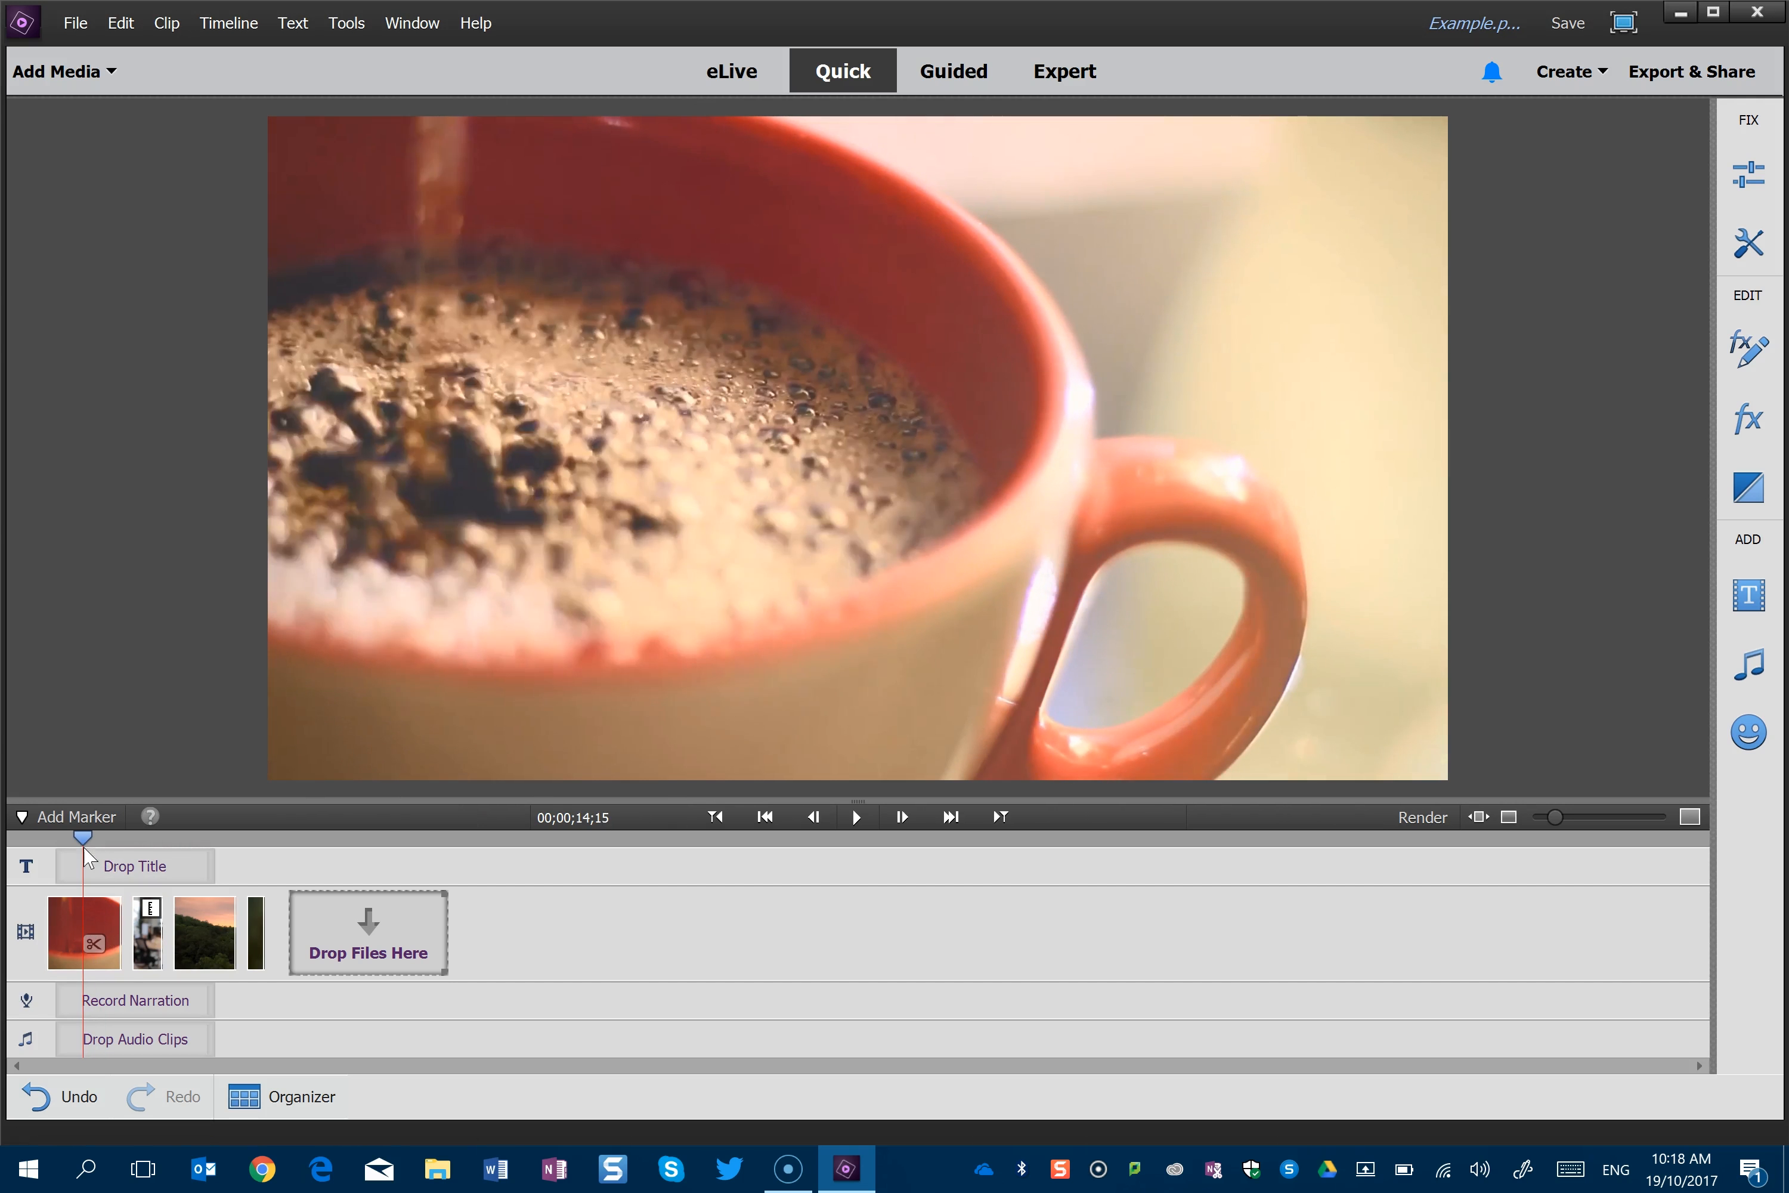
left_click(115, 946)
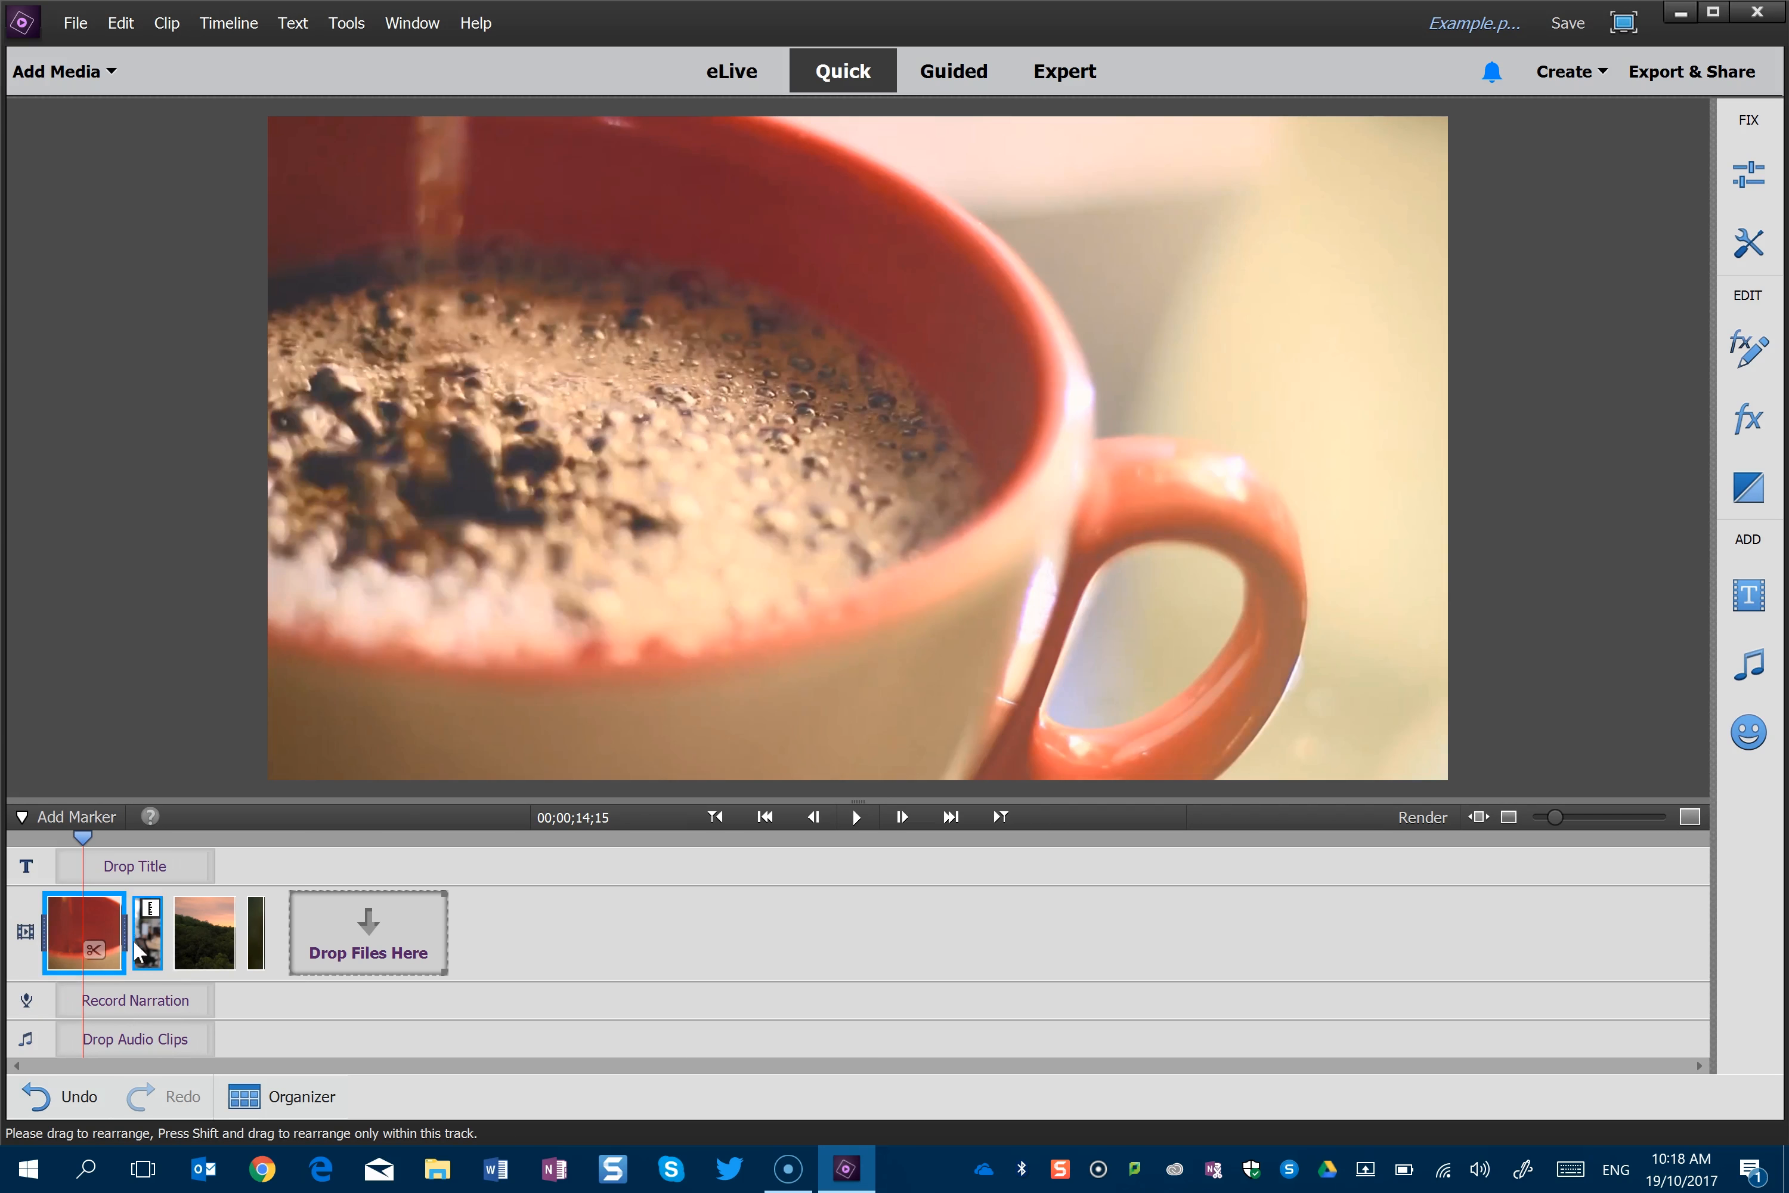
left_click_drag(121, 933, 111, 935)
mouse_move(84, 837)
left_mouse_down()
mouse_move(119, 846)
mouse_move(90, 841)
left_mouse_up()
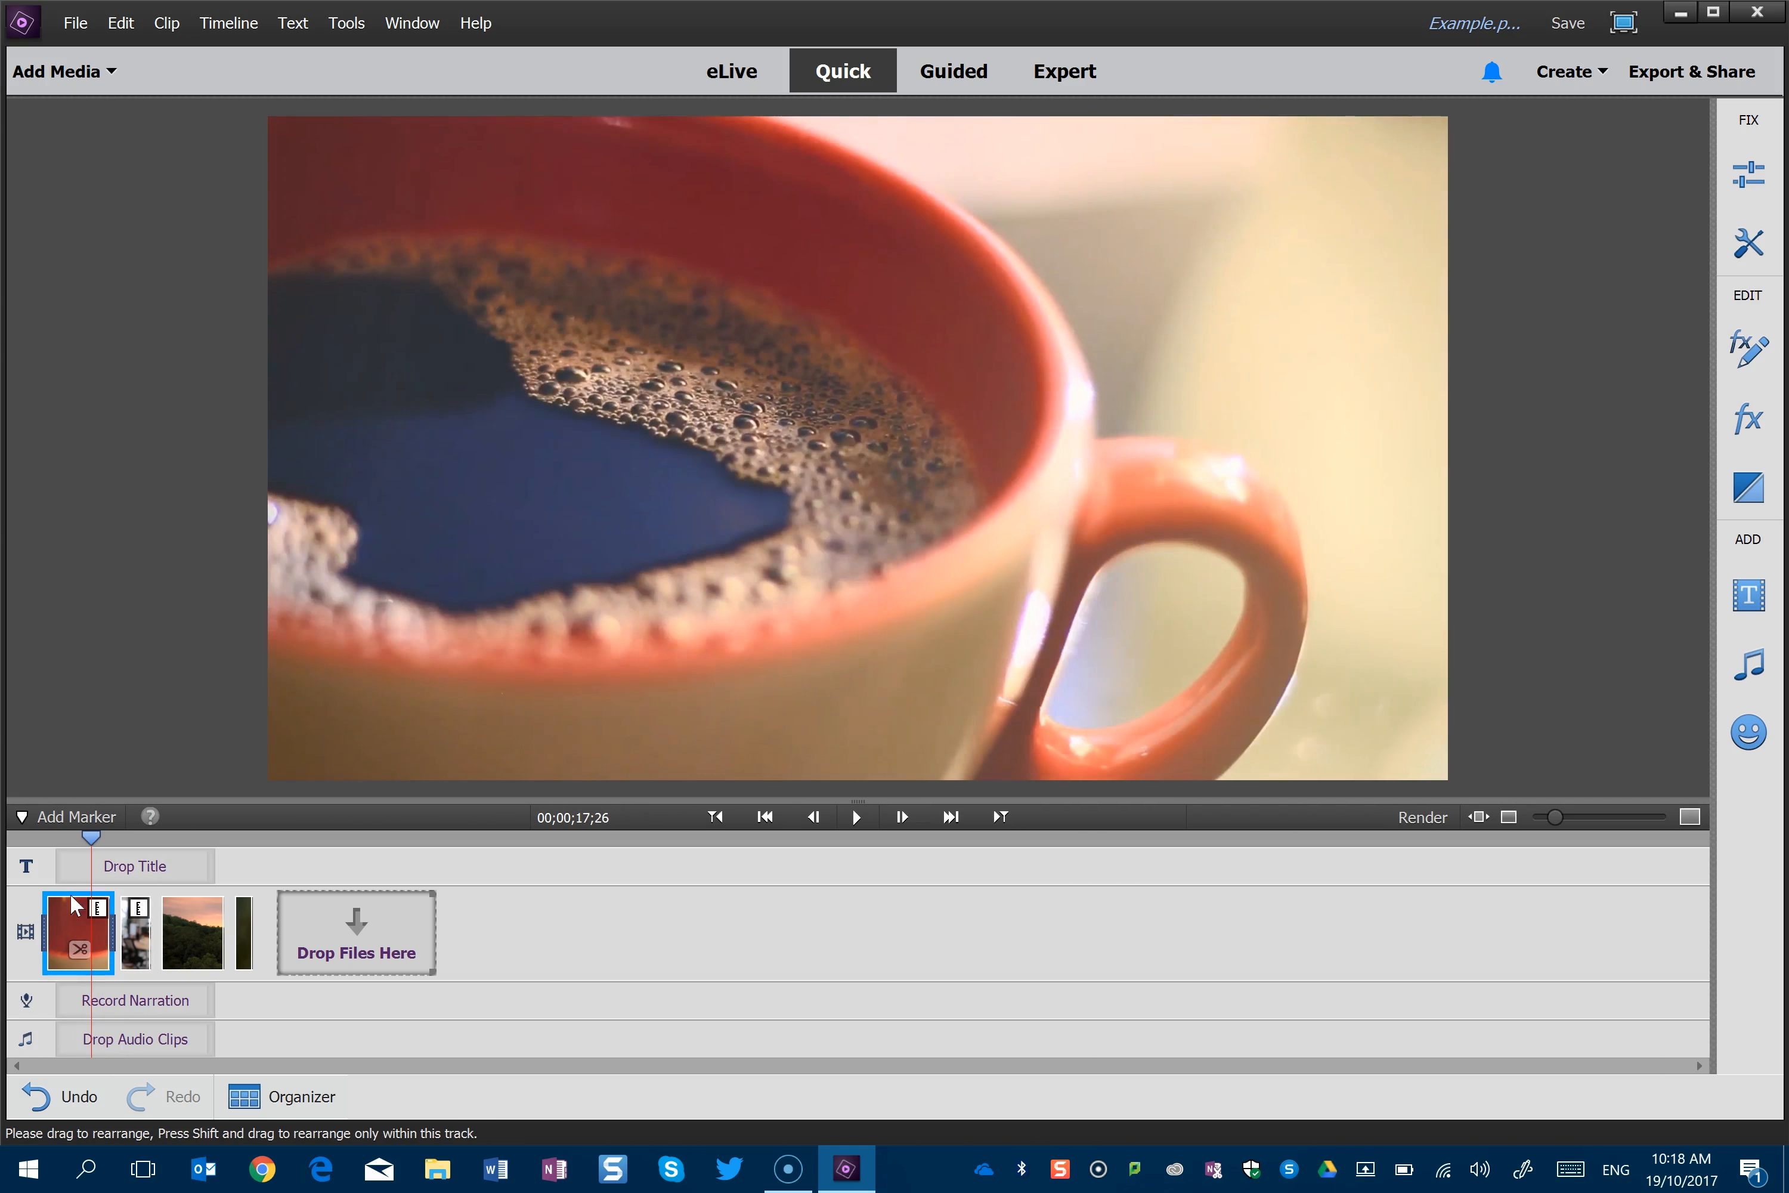
left_click_drag(46, 931, 56, 928)
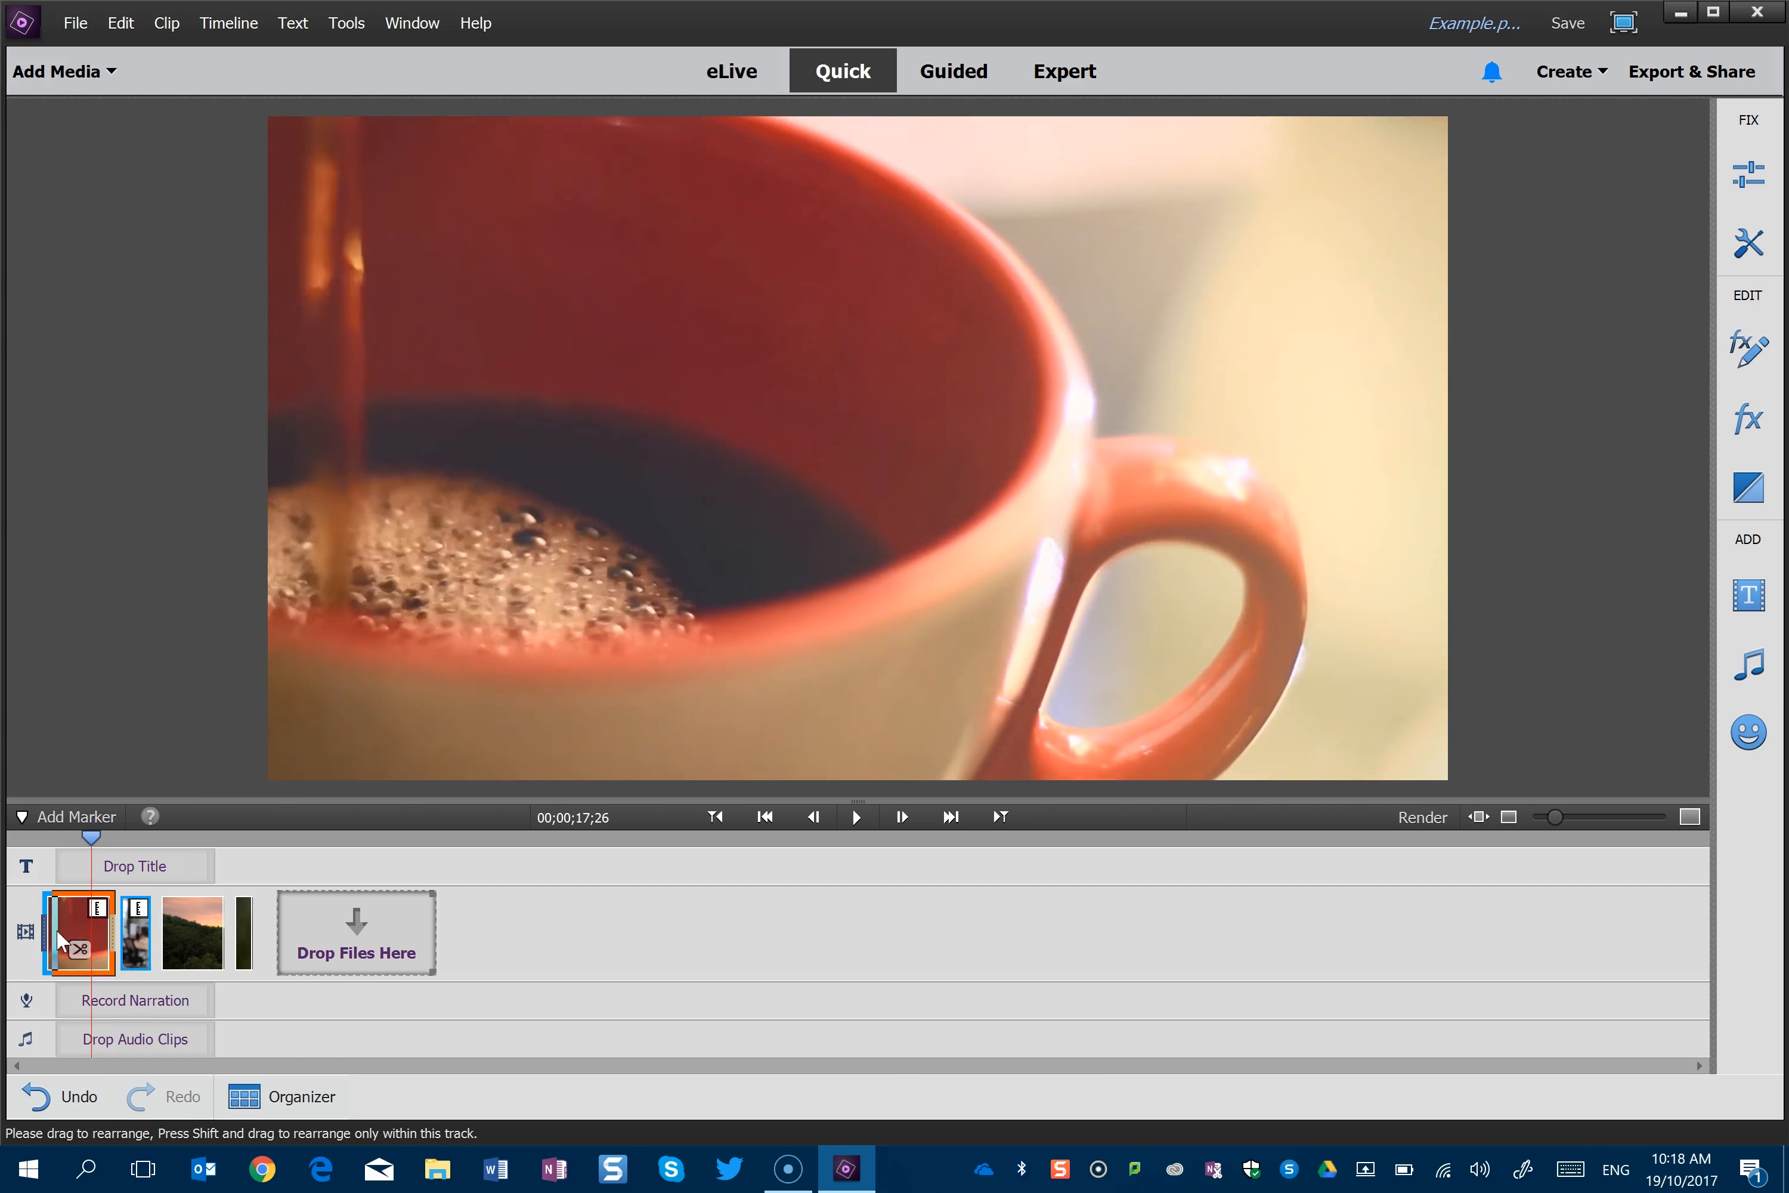
mouse_move(91, 837)
left_mouse_down()
mouse_move(22, 839)
mouse_move(64, 851)
left_mouse_up()
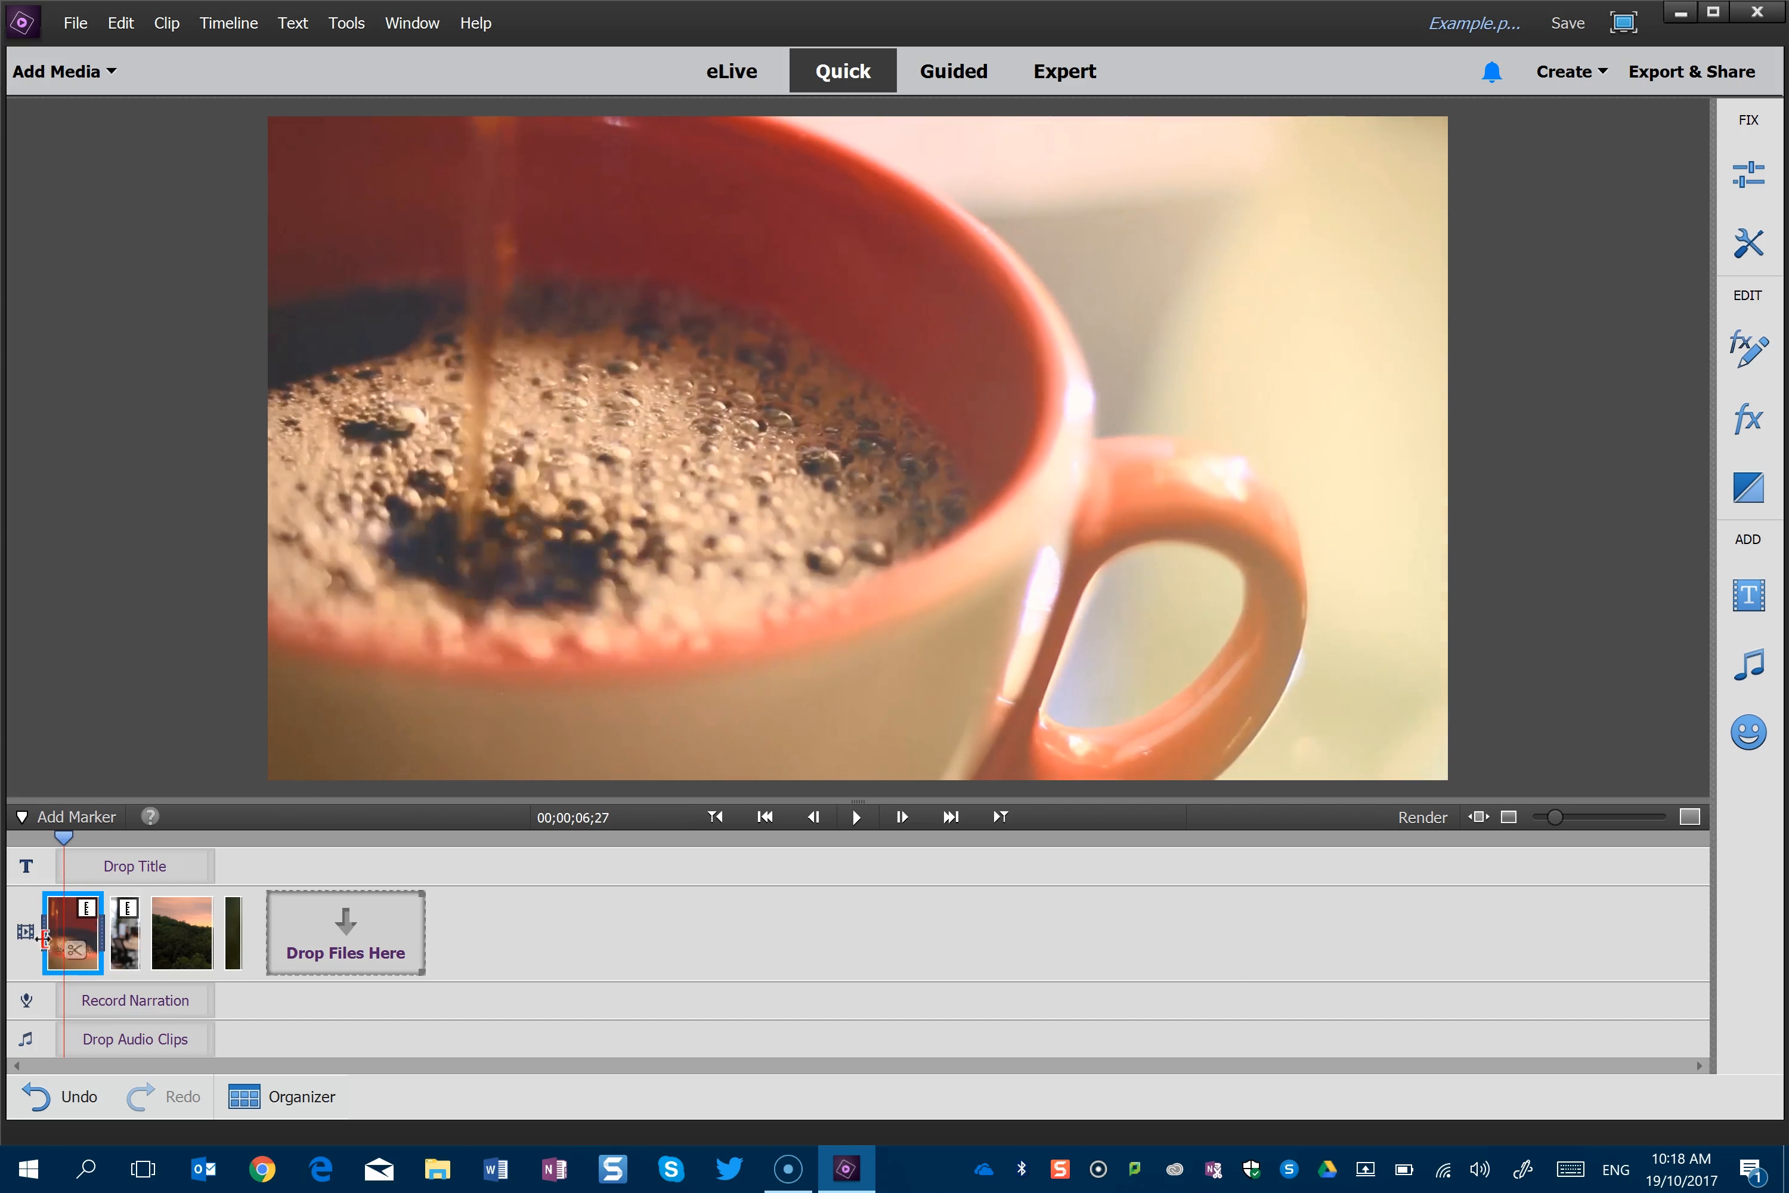
Shorten the sunset clip on the timeline to about half its length by trimming its end.
left_click(125, 943)
left_click_drag(138, 937, 186, 931)
left_click(183, 926)
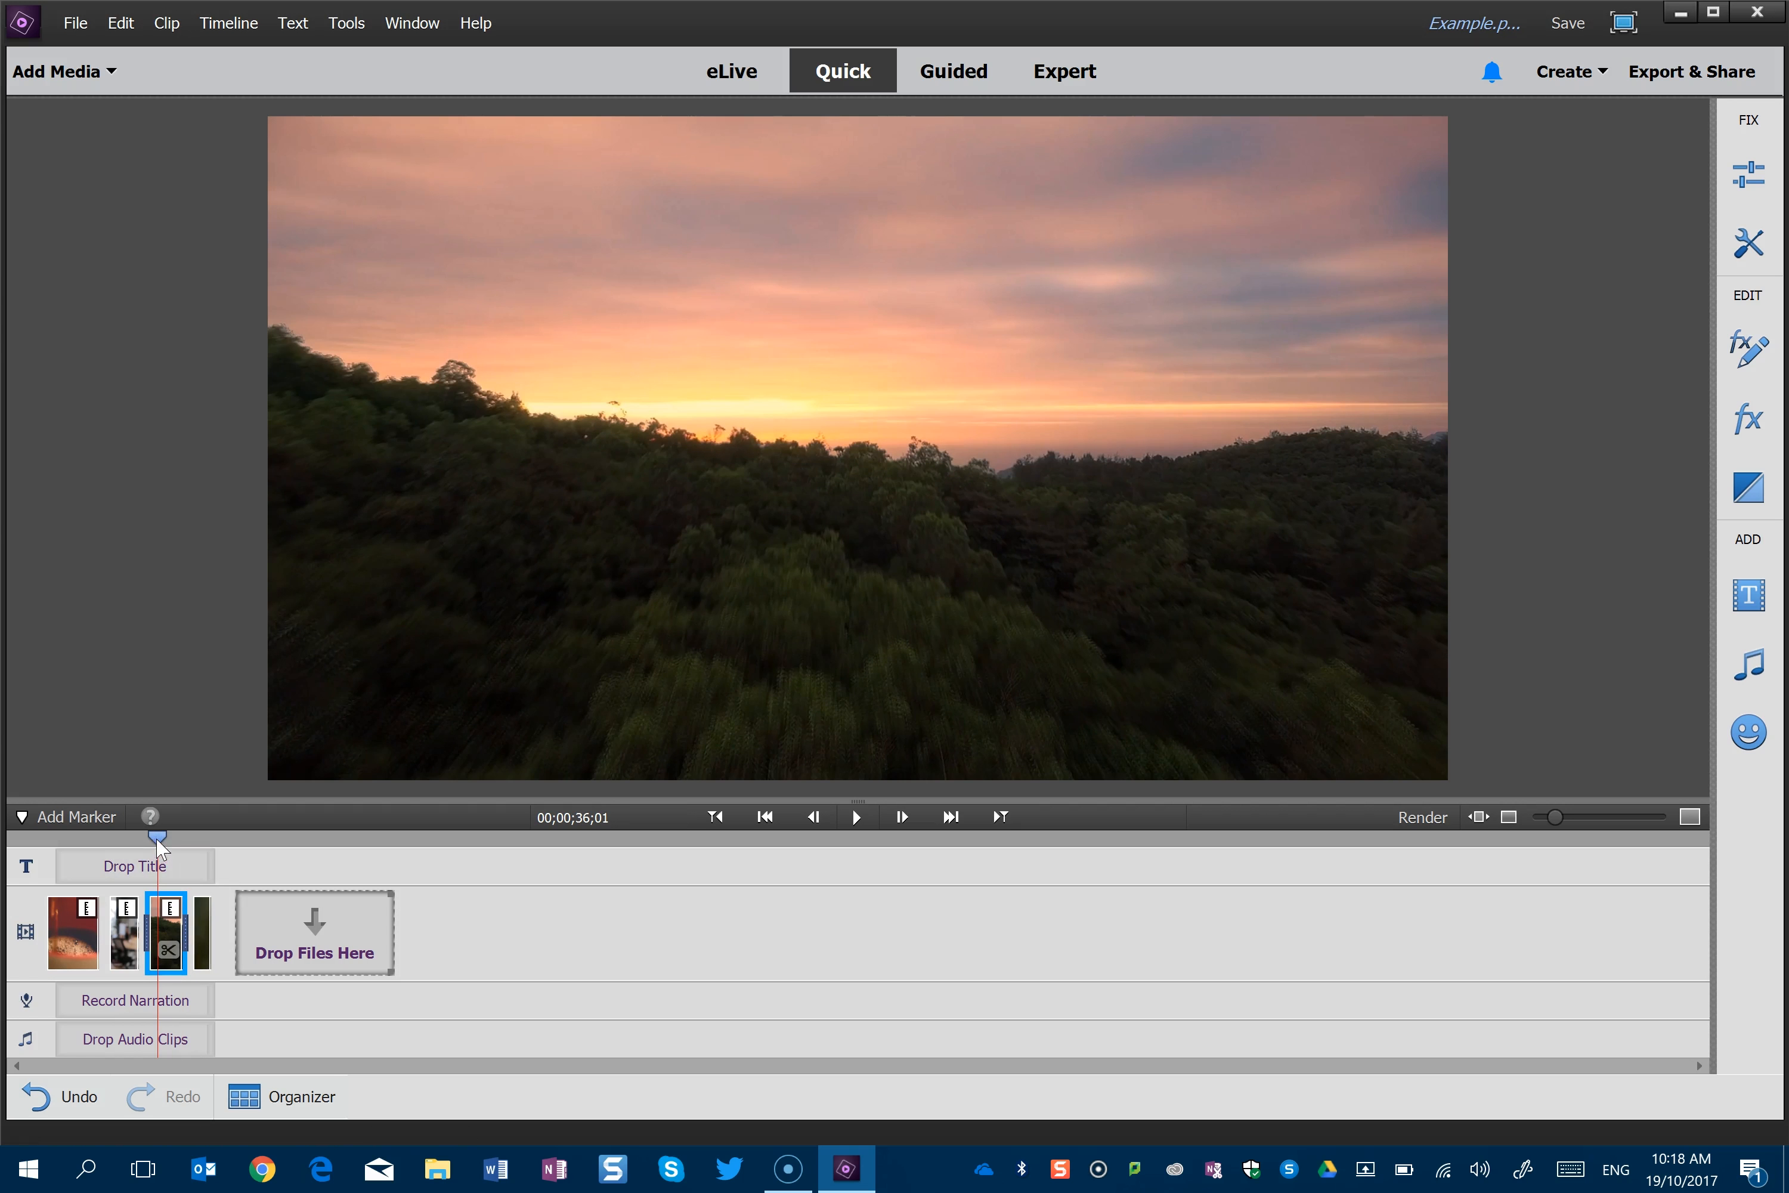
Split the coffee cup clip at 00;00;09;08 and move its second part to the end of the timeline.
left_click_drag(151, 844, 77, 845)
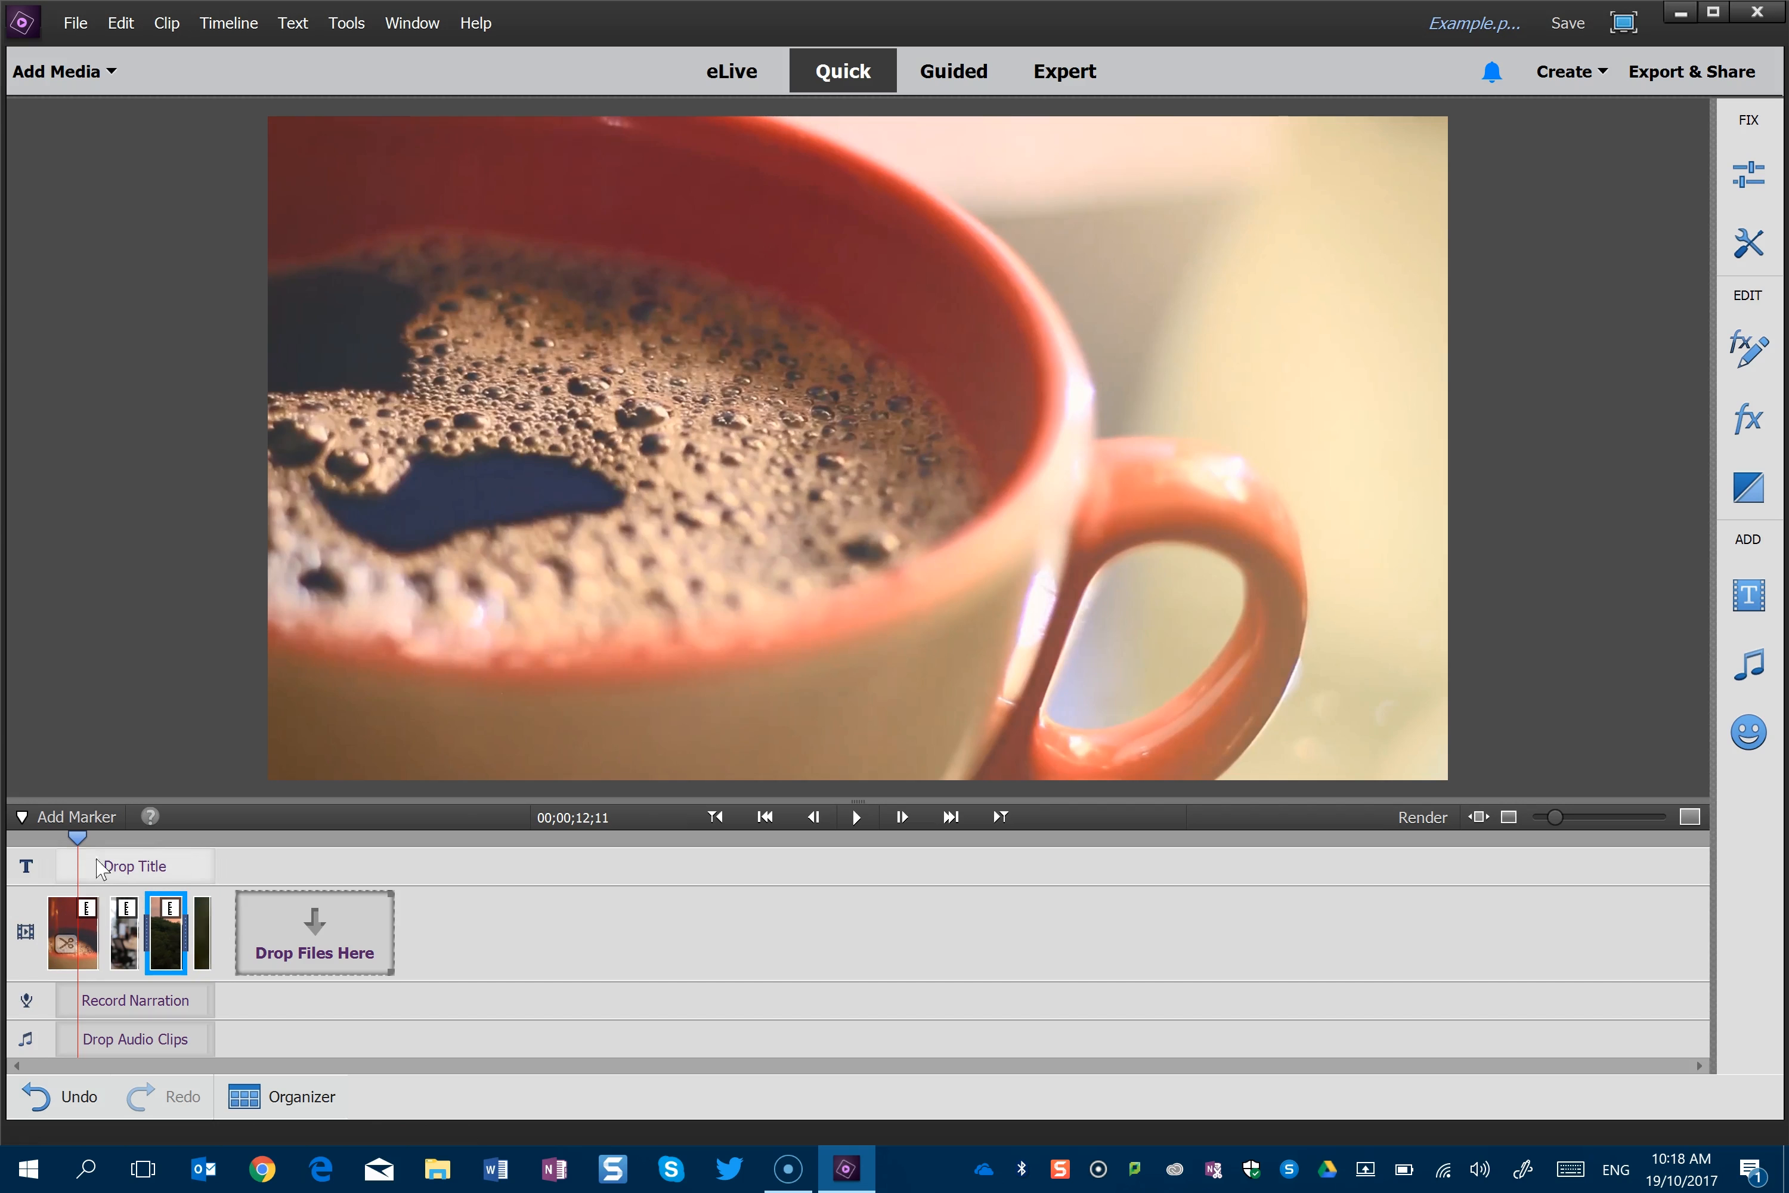
left_click_drag(79, 838, 69, 841)
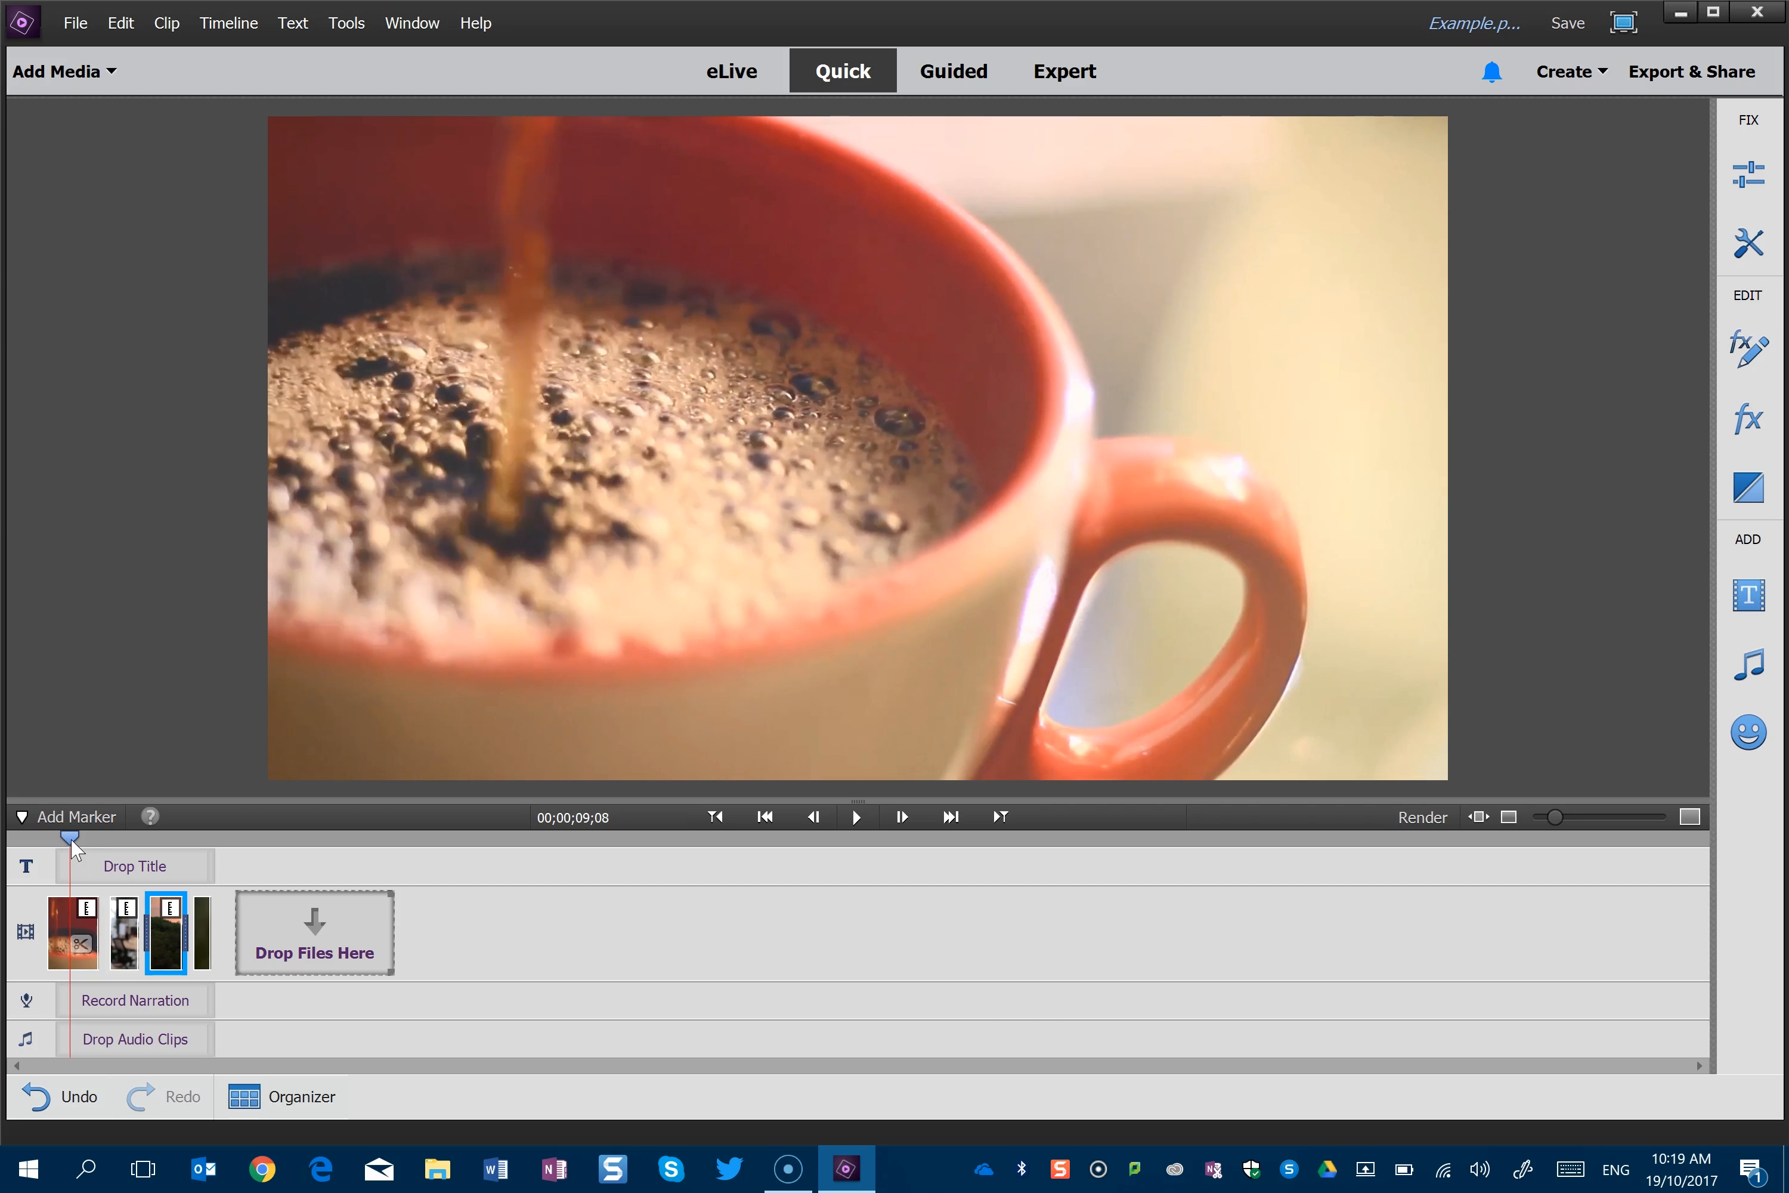
left_click(79, 946)
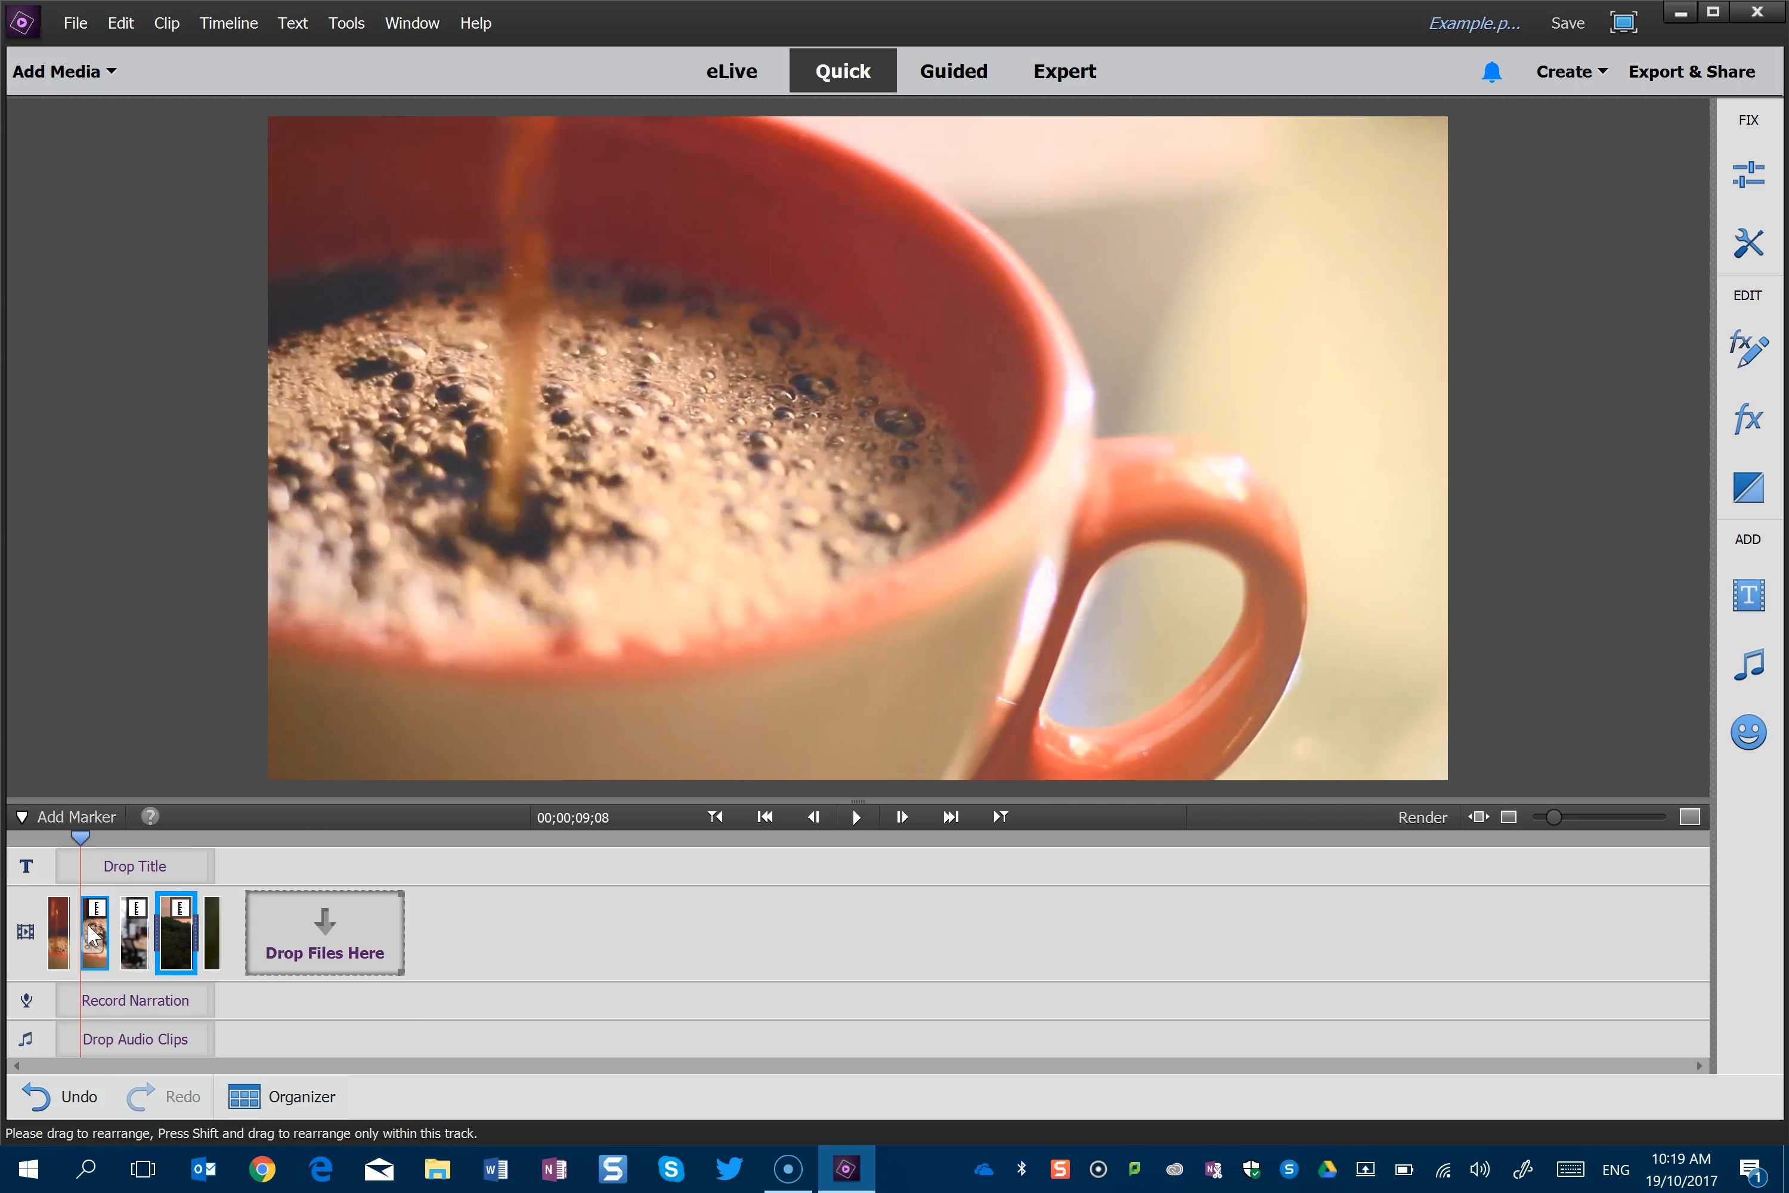
left_click(95, 935)
left_click_drag(99, 935, 235, 935)
Play the rearranged timeline across the first cut and into the relocated coffee cup clip to check the order.
left_click_drag(193, 838, 64, 840)
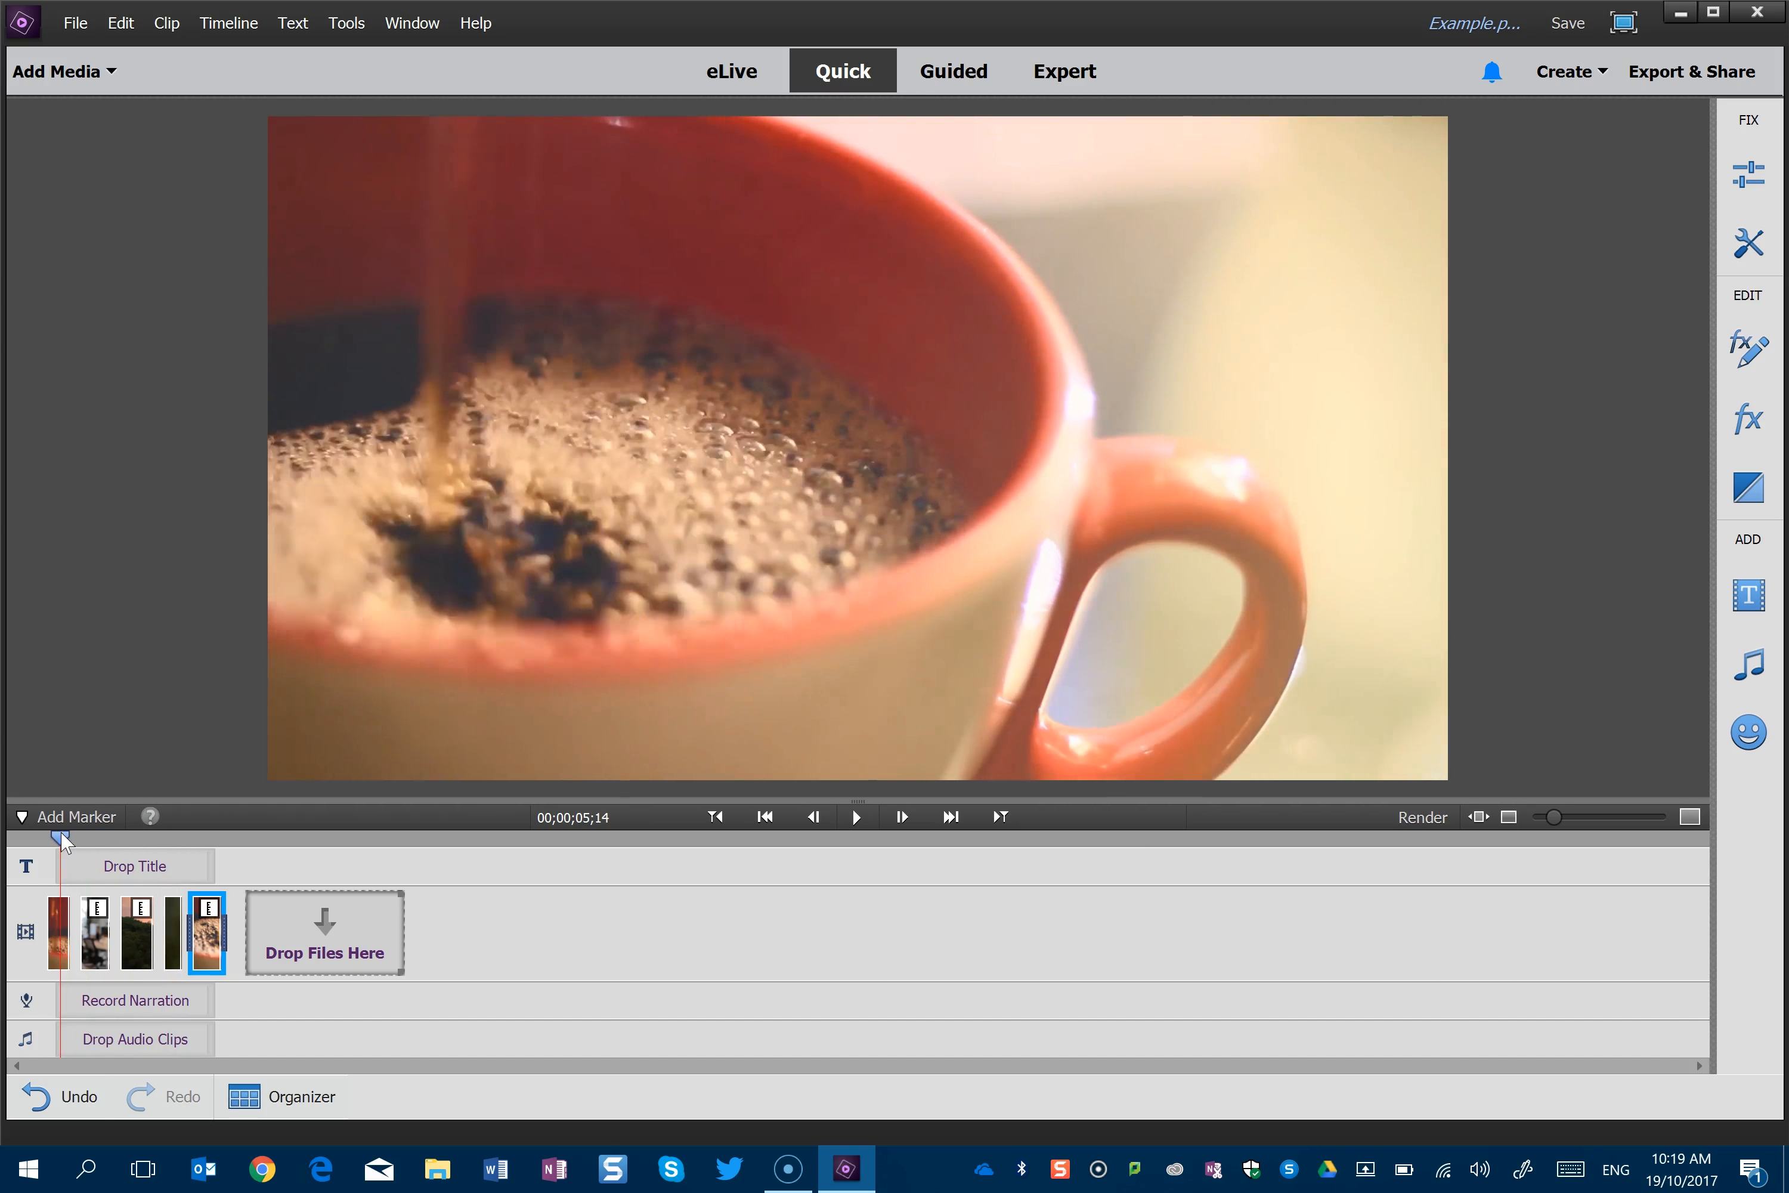
left_click(858, 814)
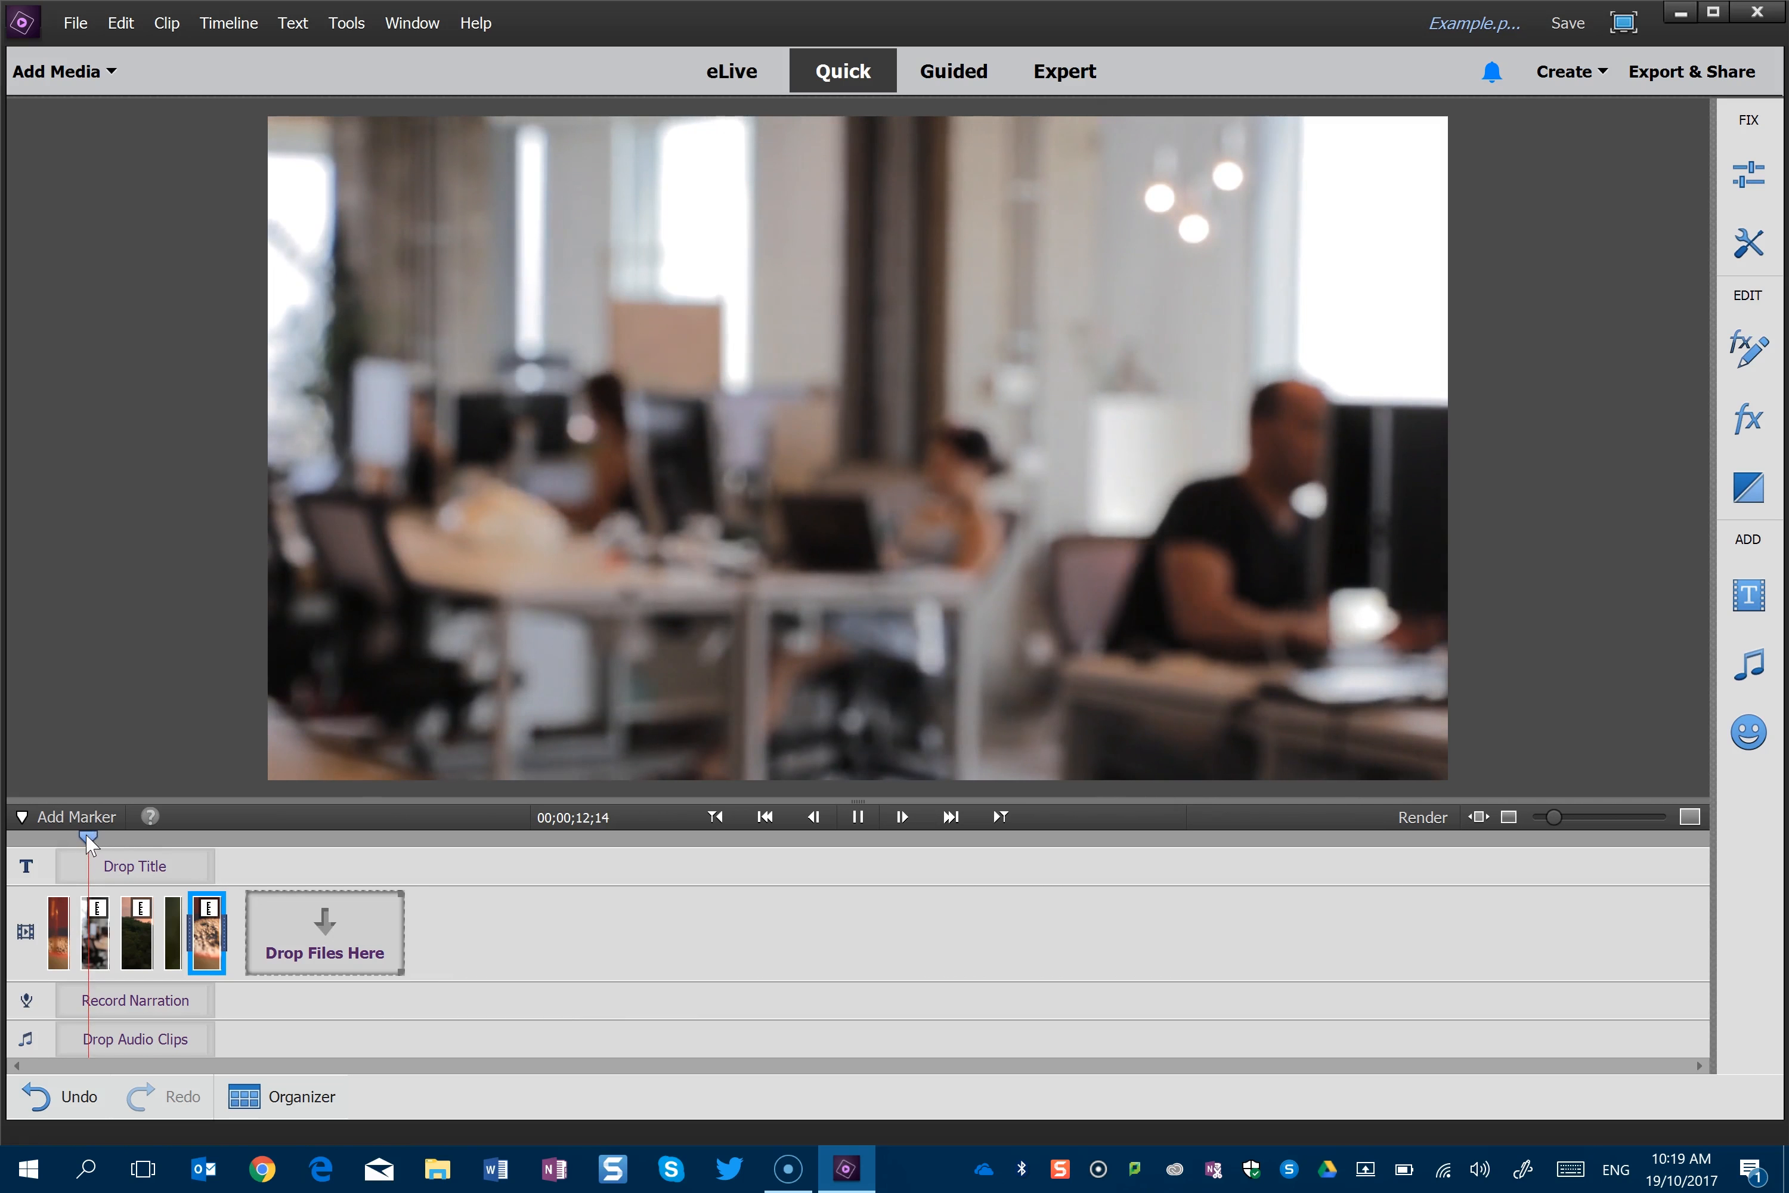
left_click_drag(89, 839, 172, 839)
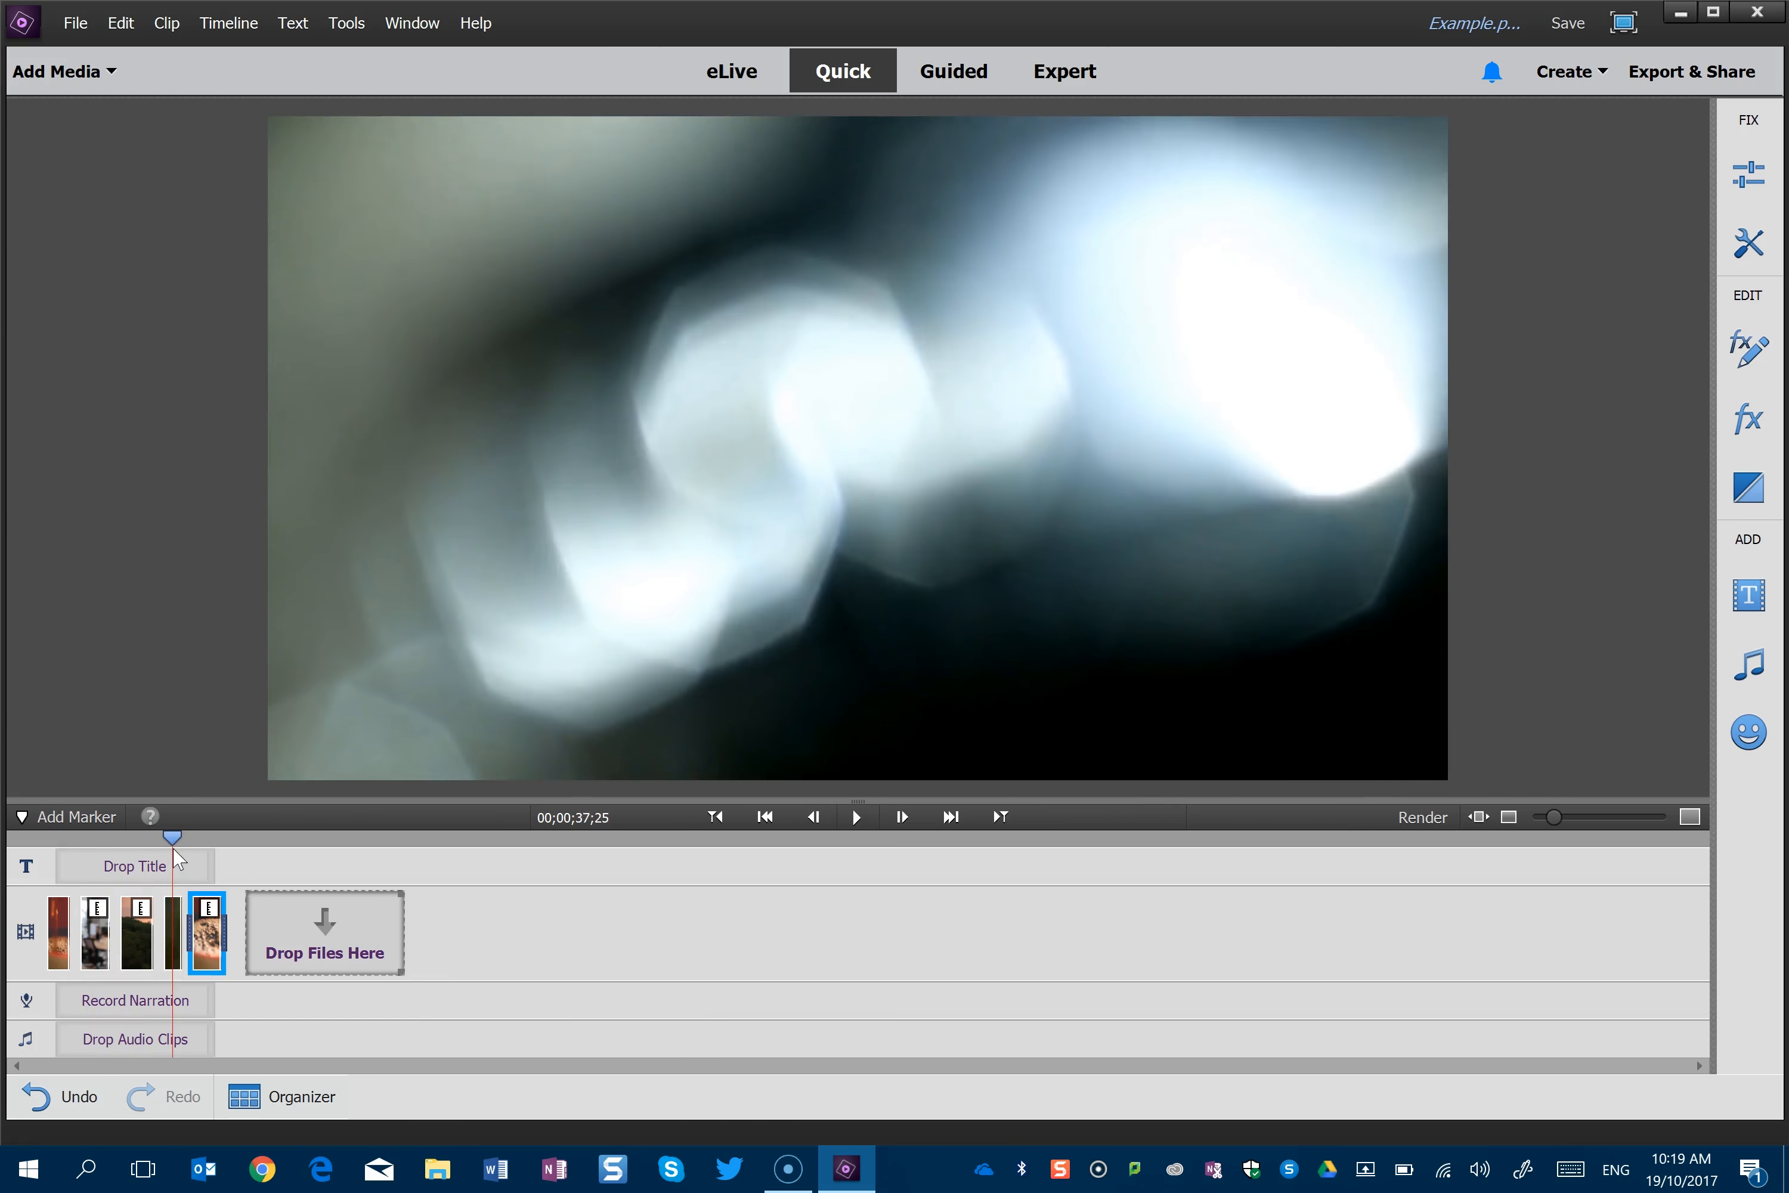
left_click(855, 816)
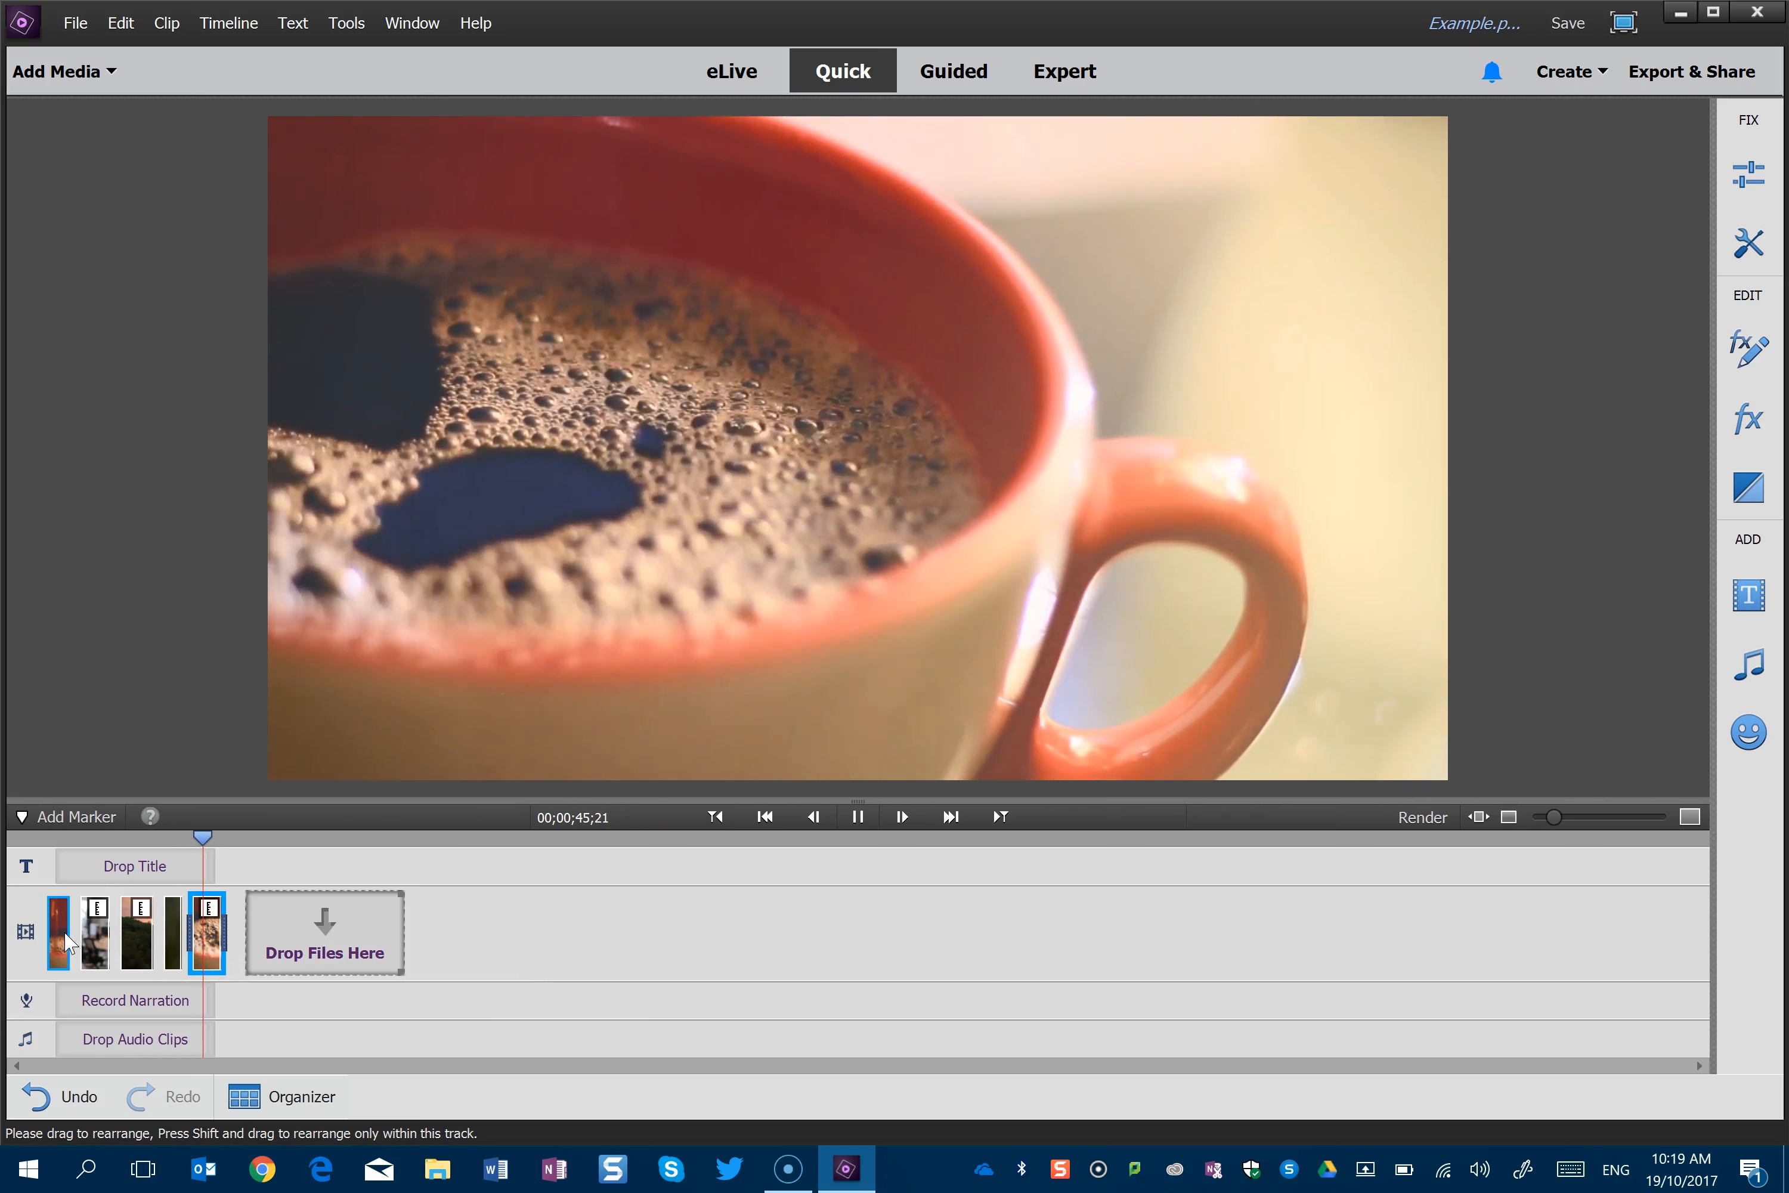
left_click(854, 816)
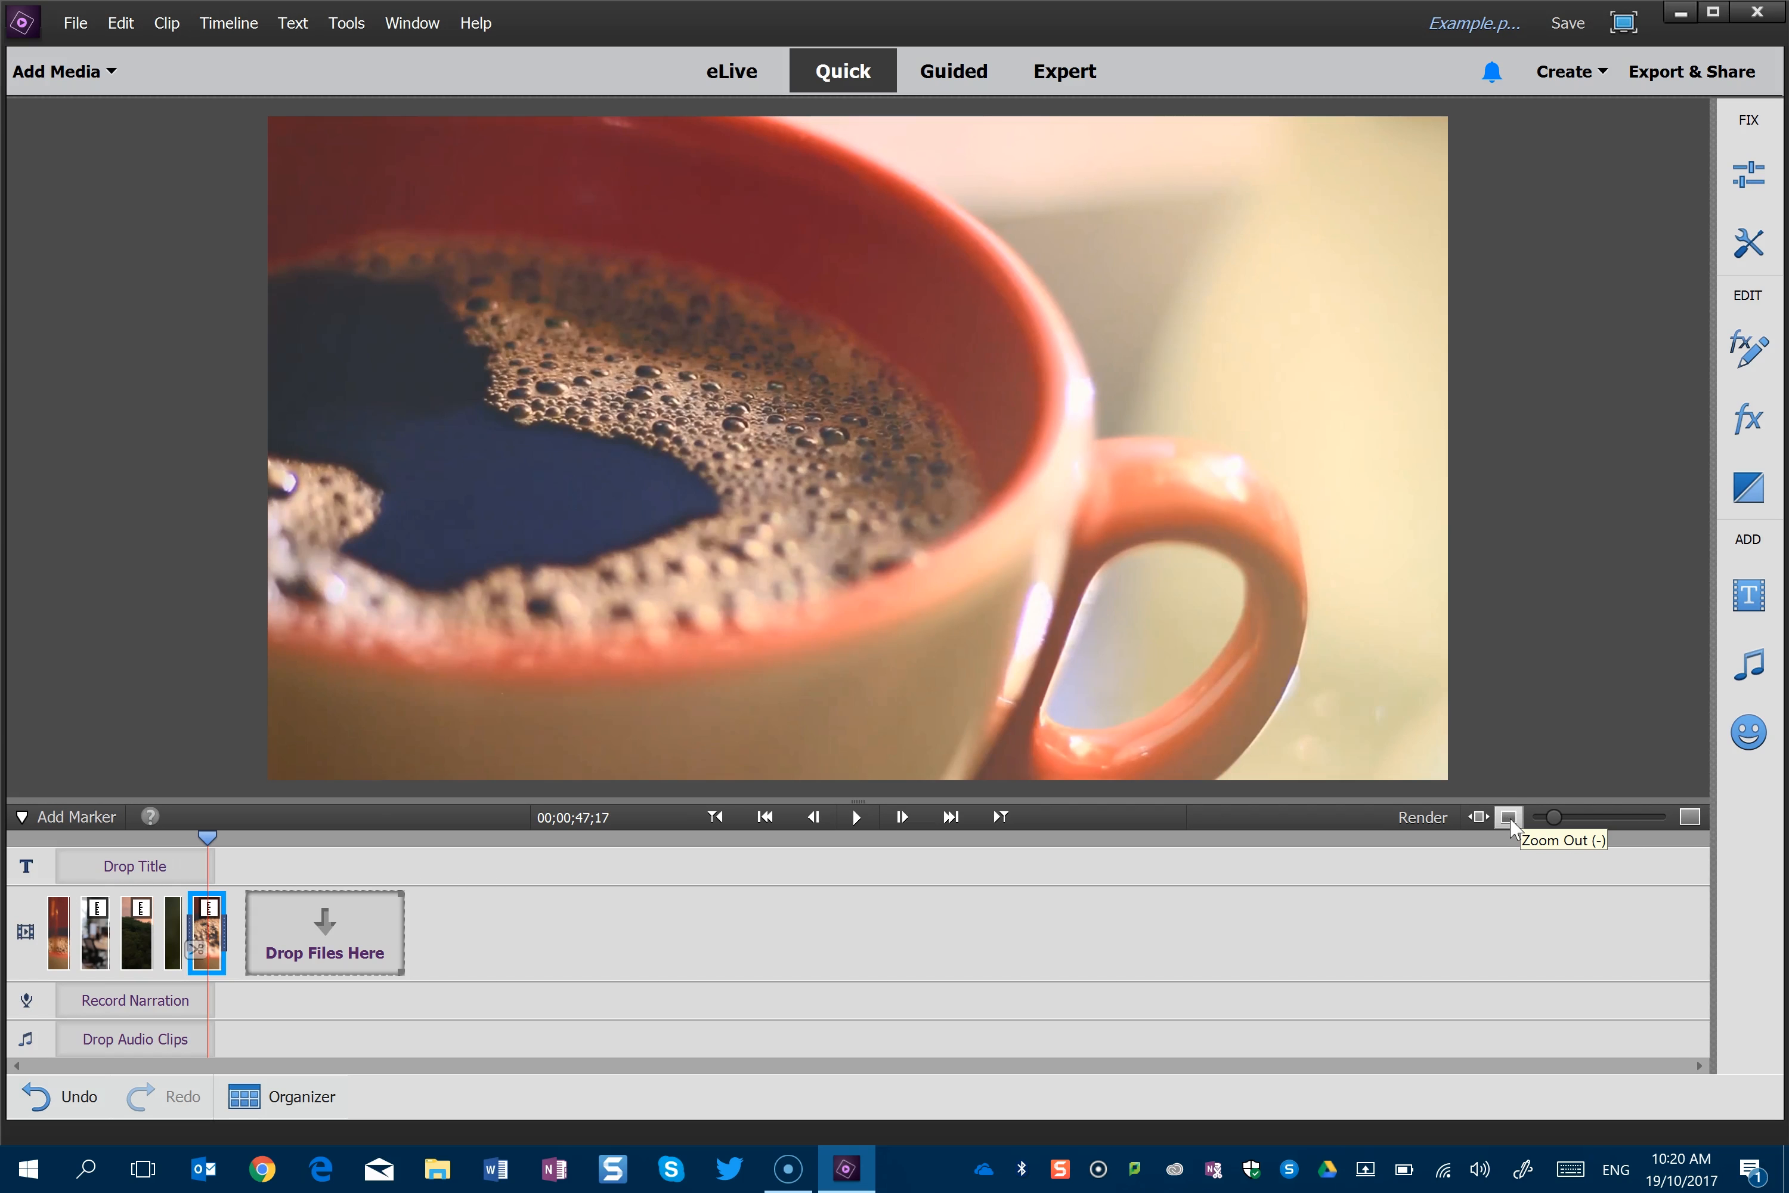
Zoom in on the timeline around the final coffee cup clip to examine the clips in more detail.
left_click(1689, 817)
left_click(1688, 816)
left_click(1688, 817)
left_click(1688, 816)
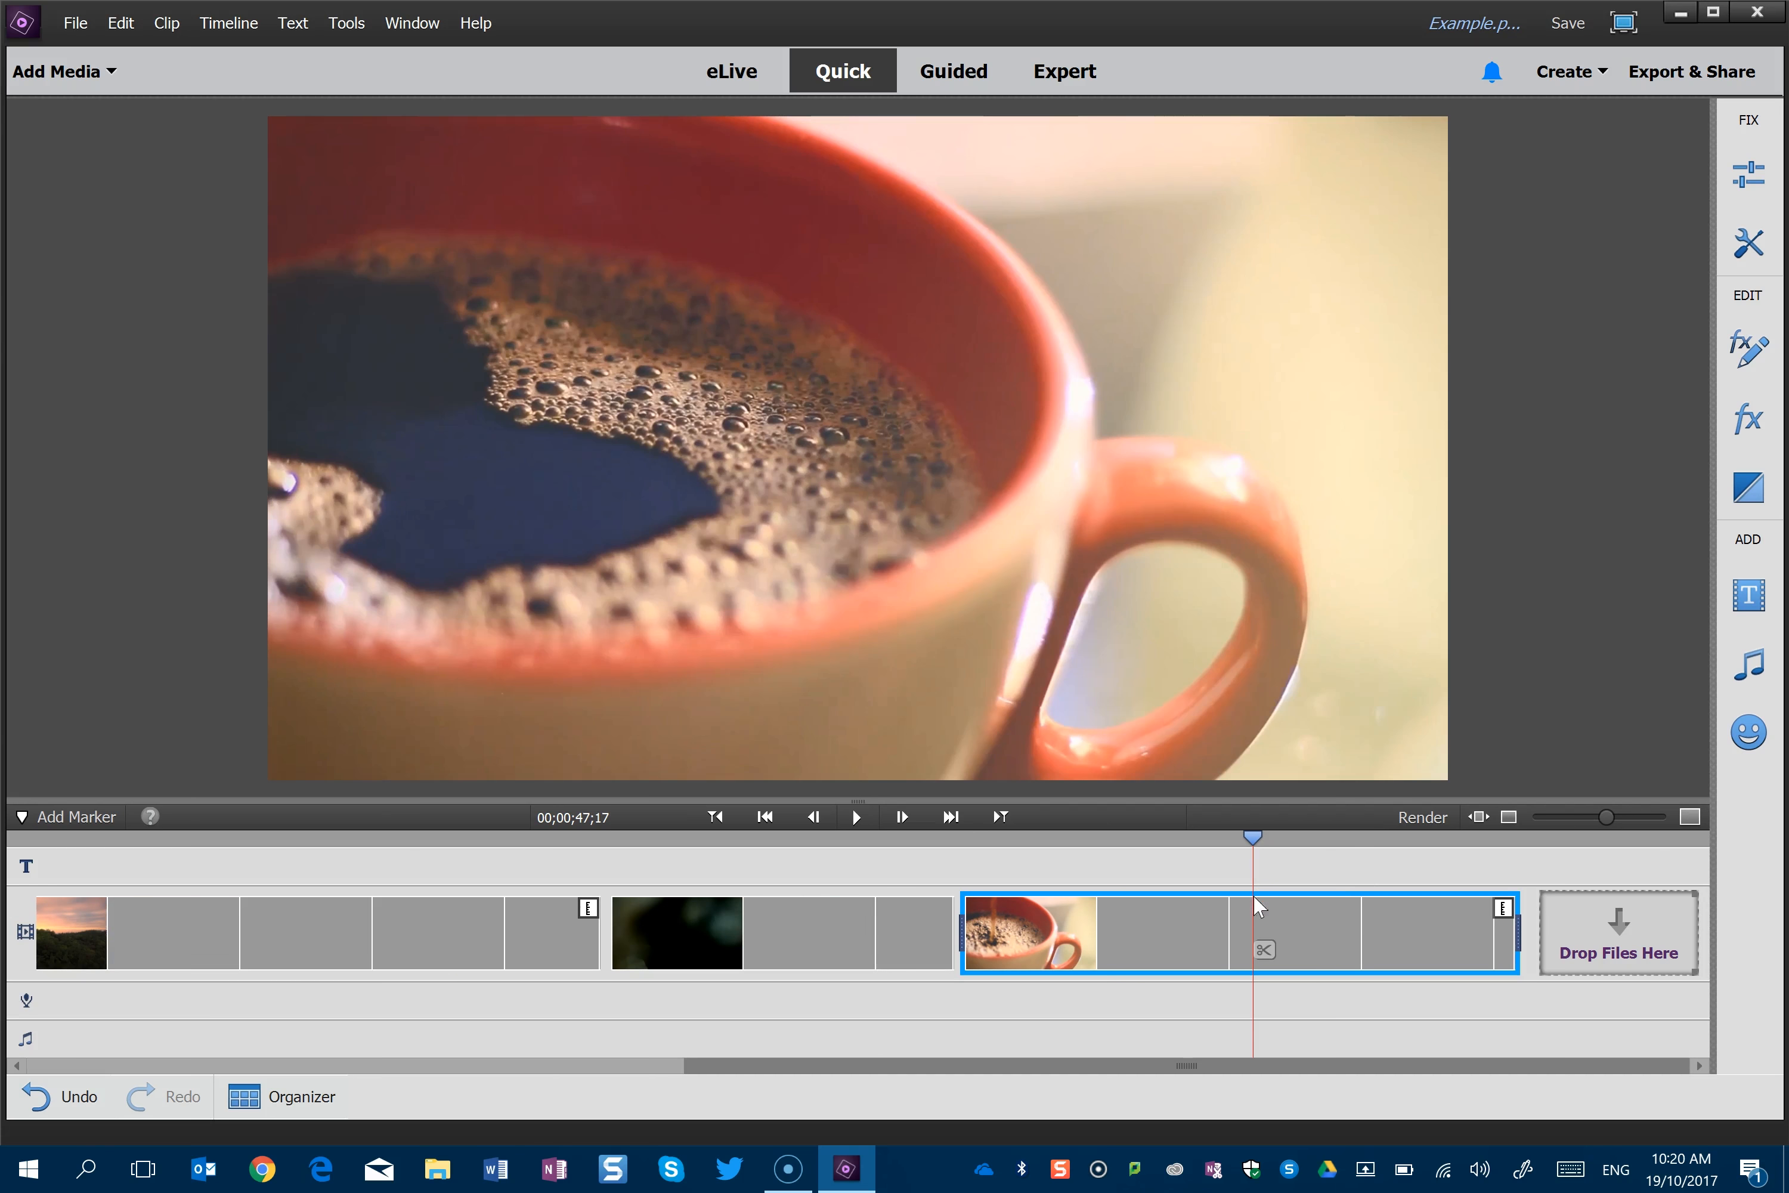
Trim a little off the start of the final coffee cup clip and adjust the start of the dark clip before it.
left_click_drag(1254, 843, 1207, 958)
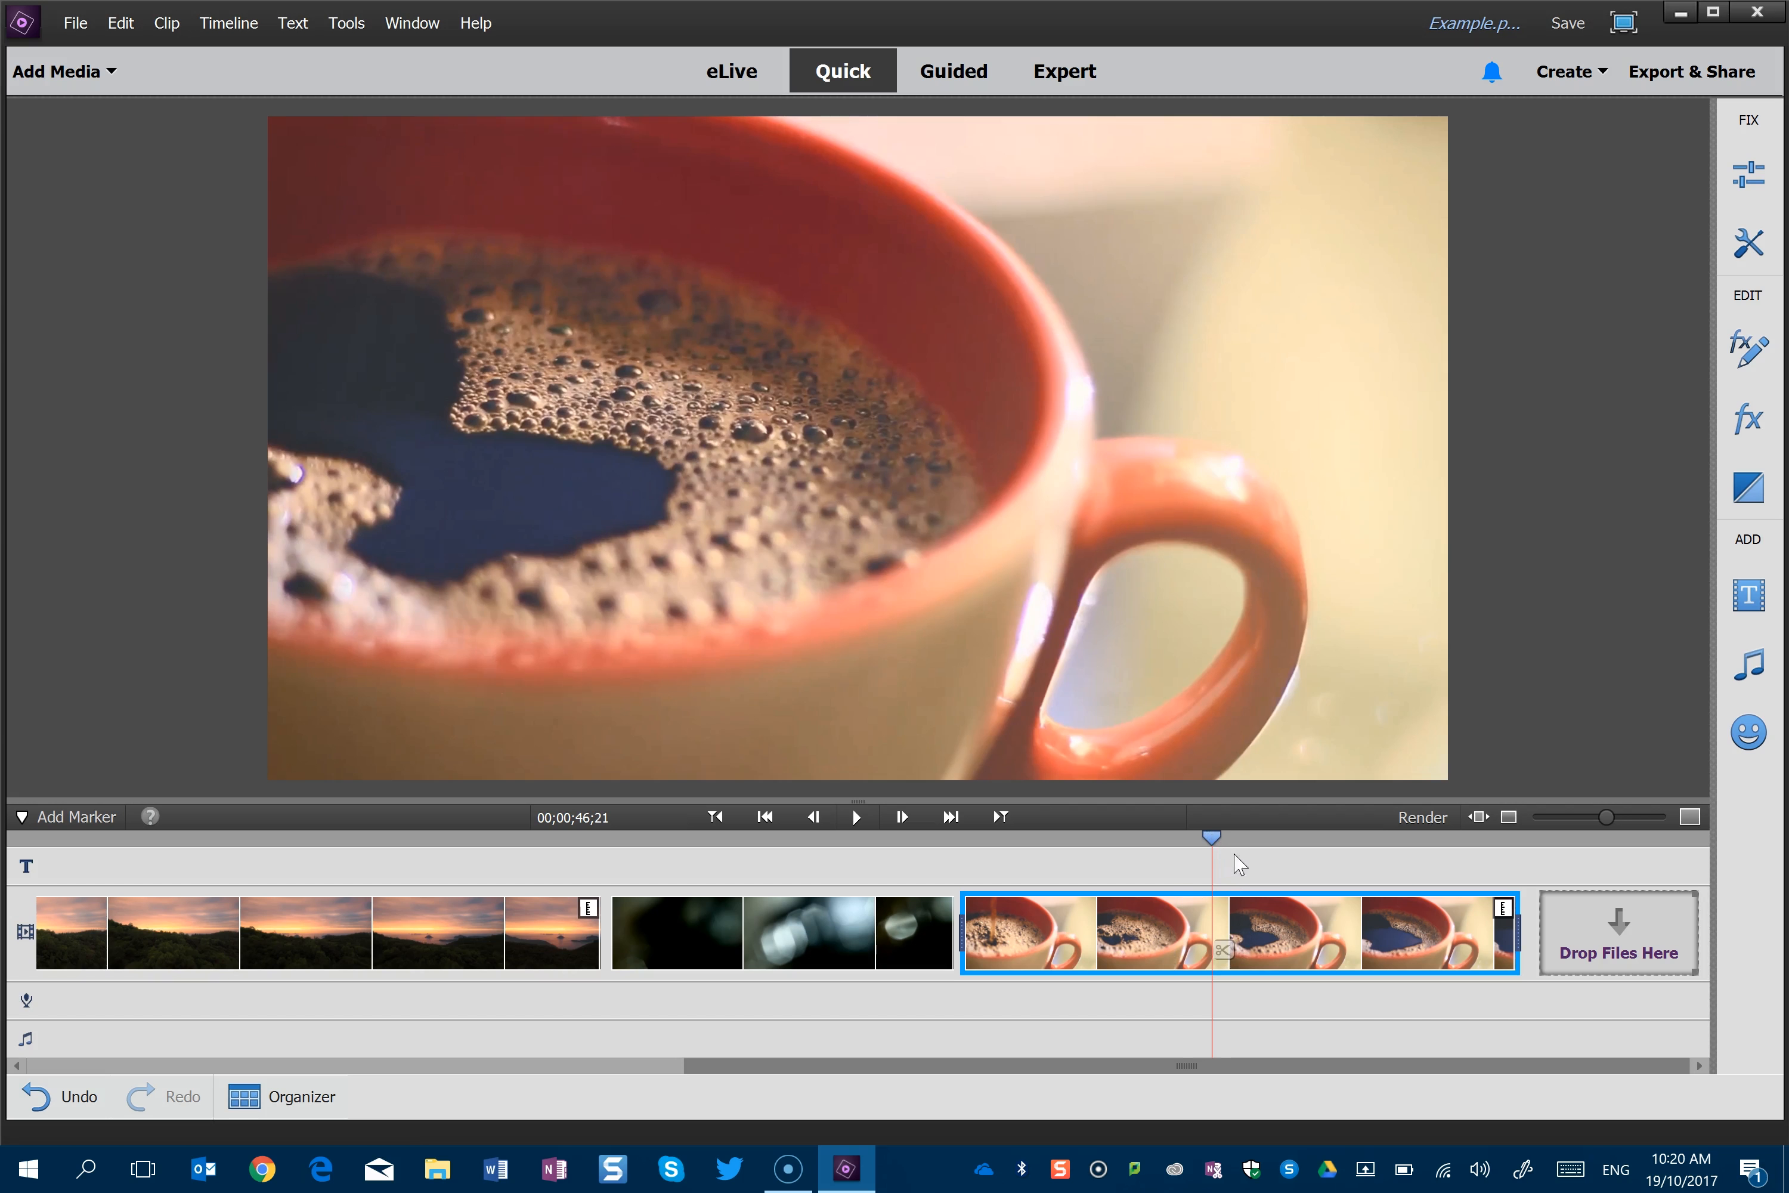
left_click_drag(963, 931, 971, 933)
left_click(832, 937)
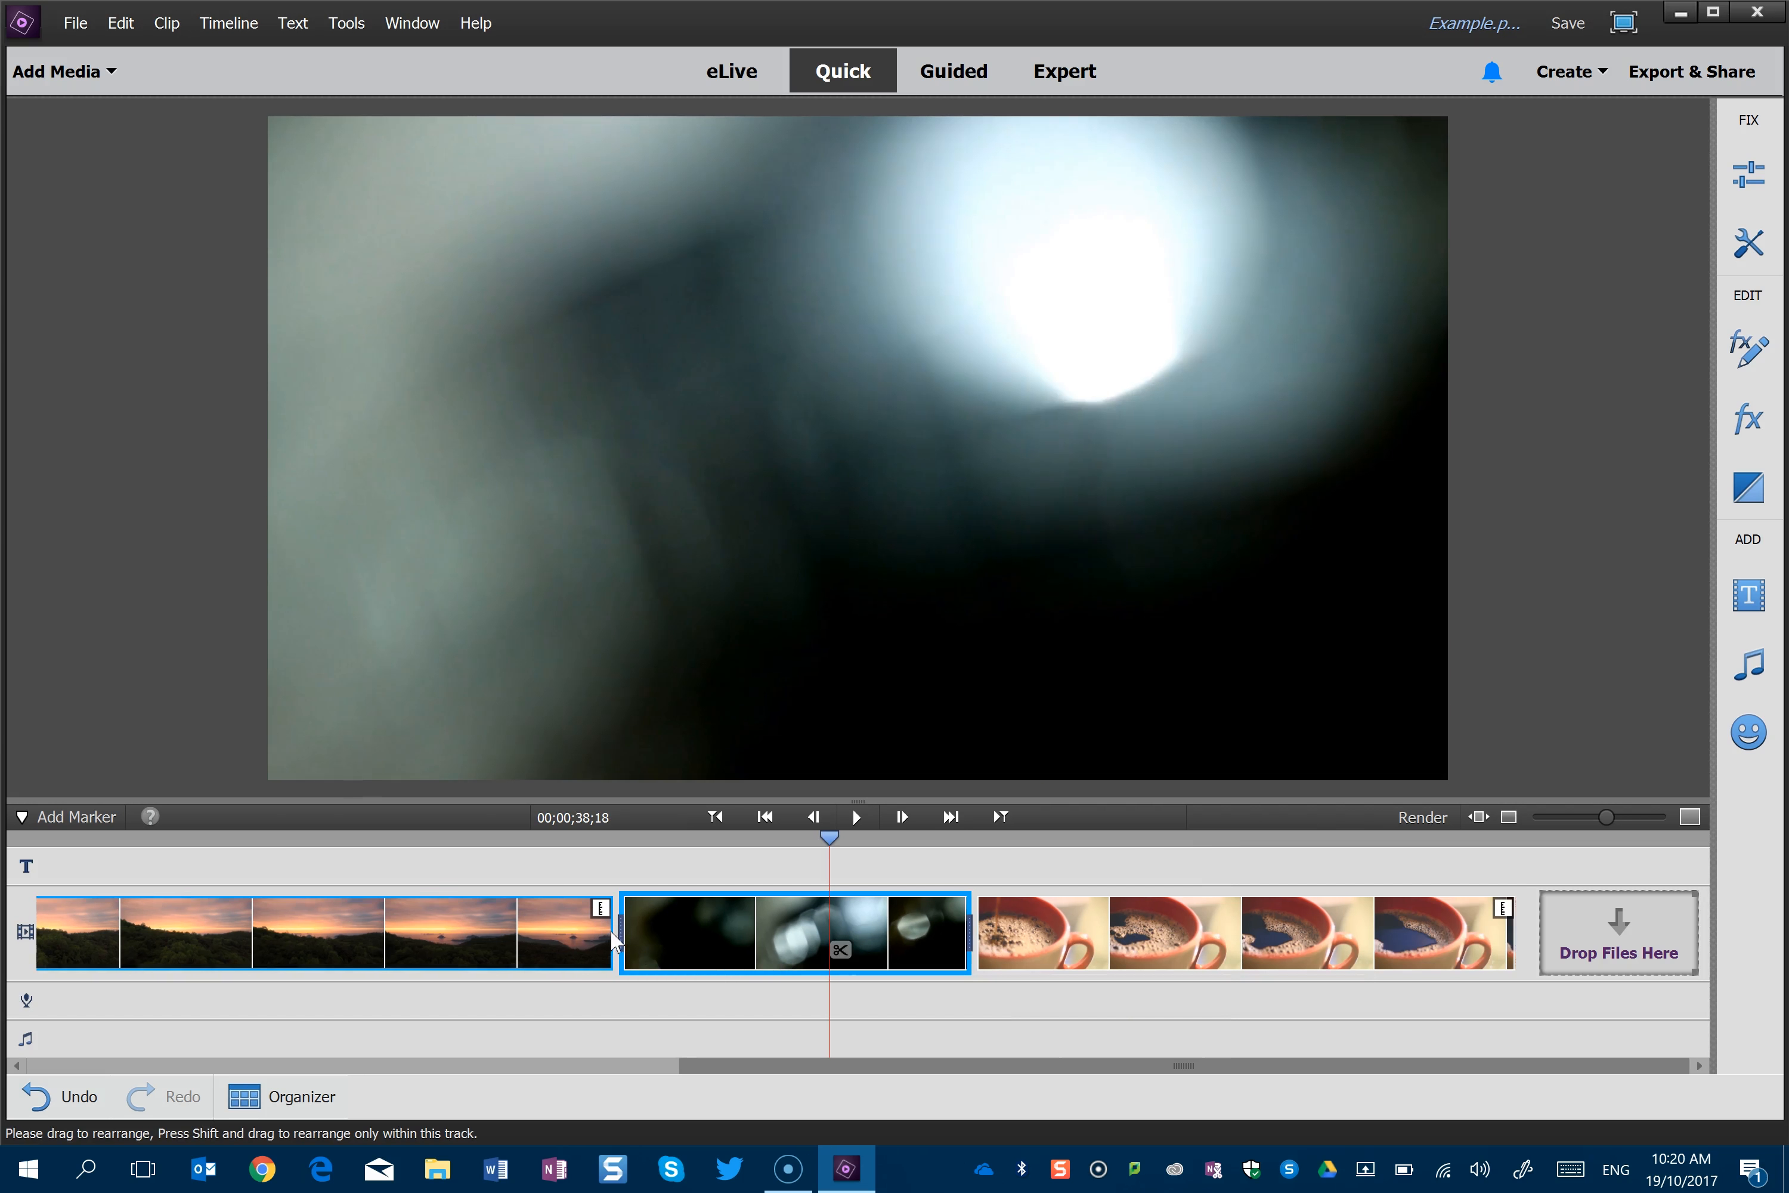
left_click_drag(634, 935, 634, 935)
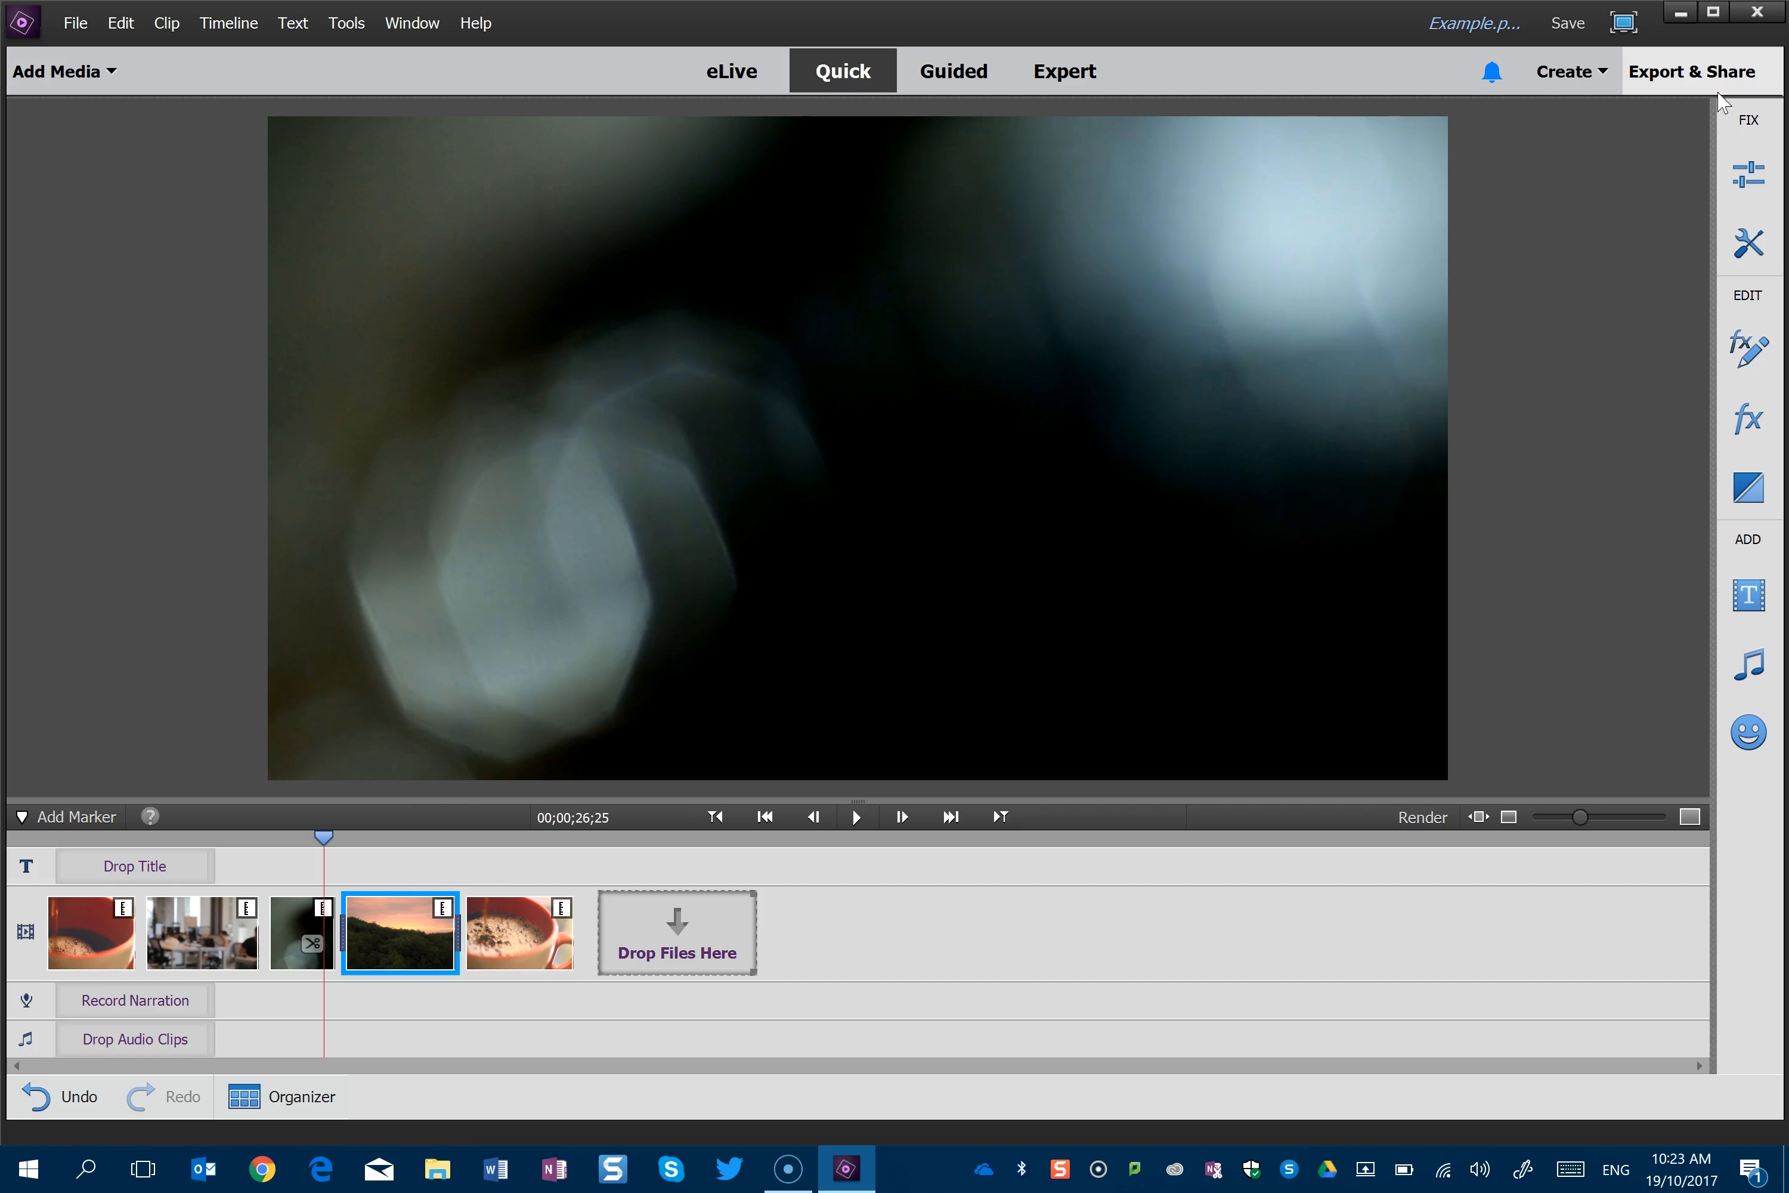
Open the export and share options and scrub the output preview back to the office clip.
left_click(1688, 73)
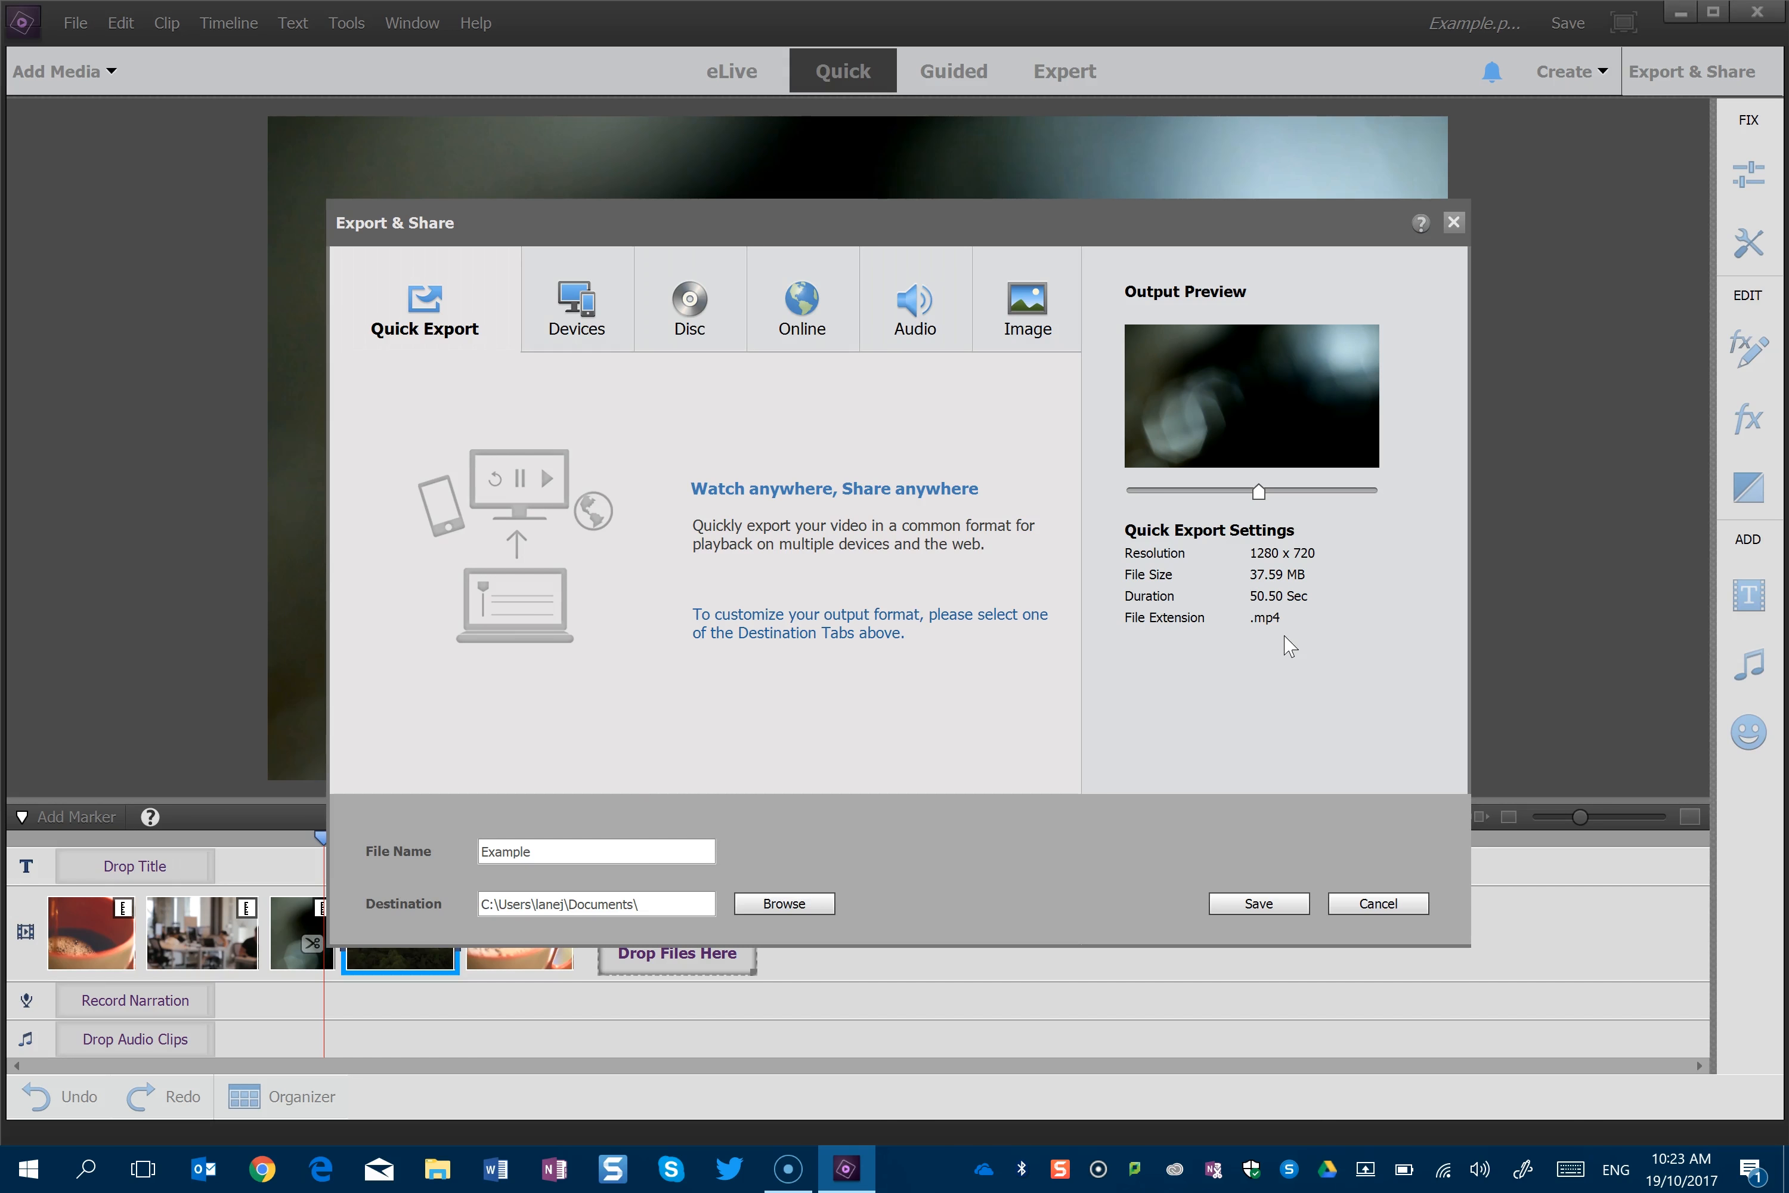
left_click_drag(1259, 491, 1202, 490)
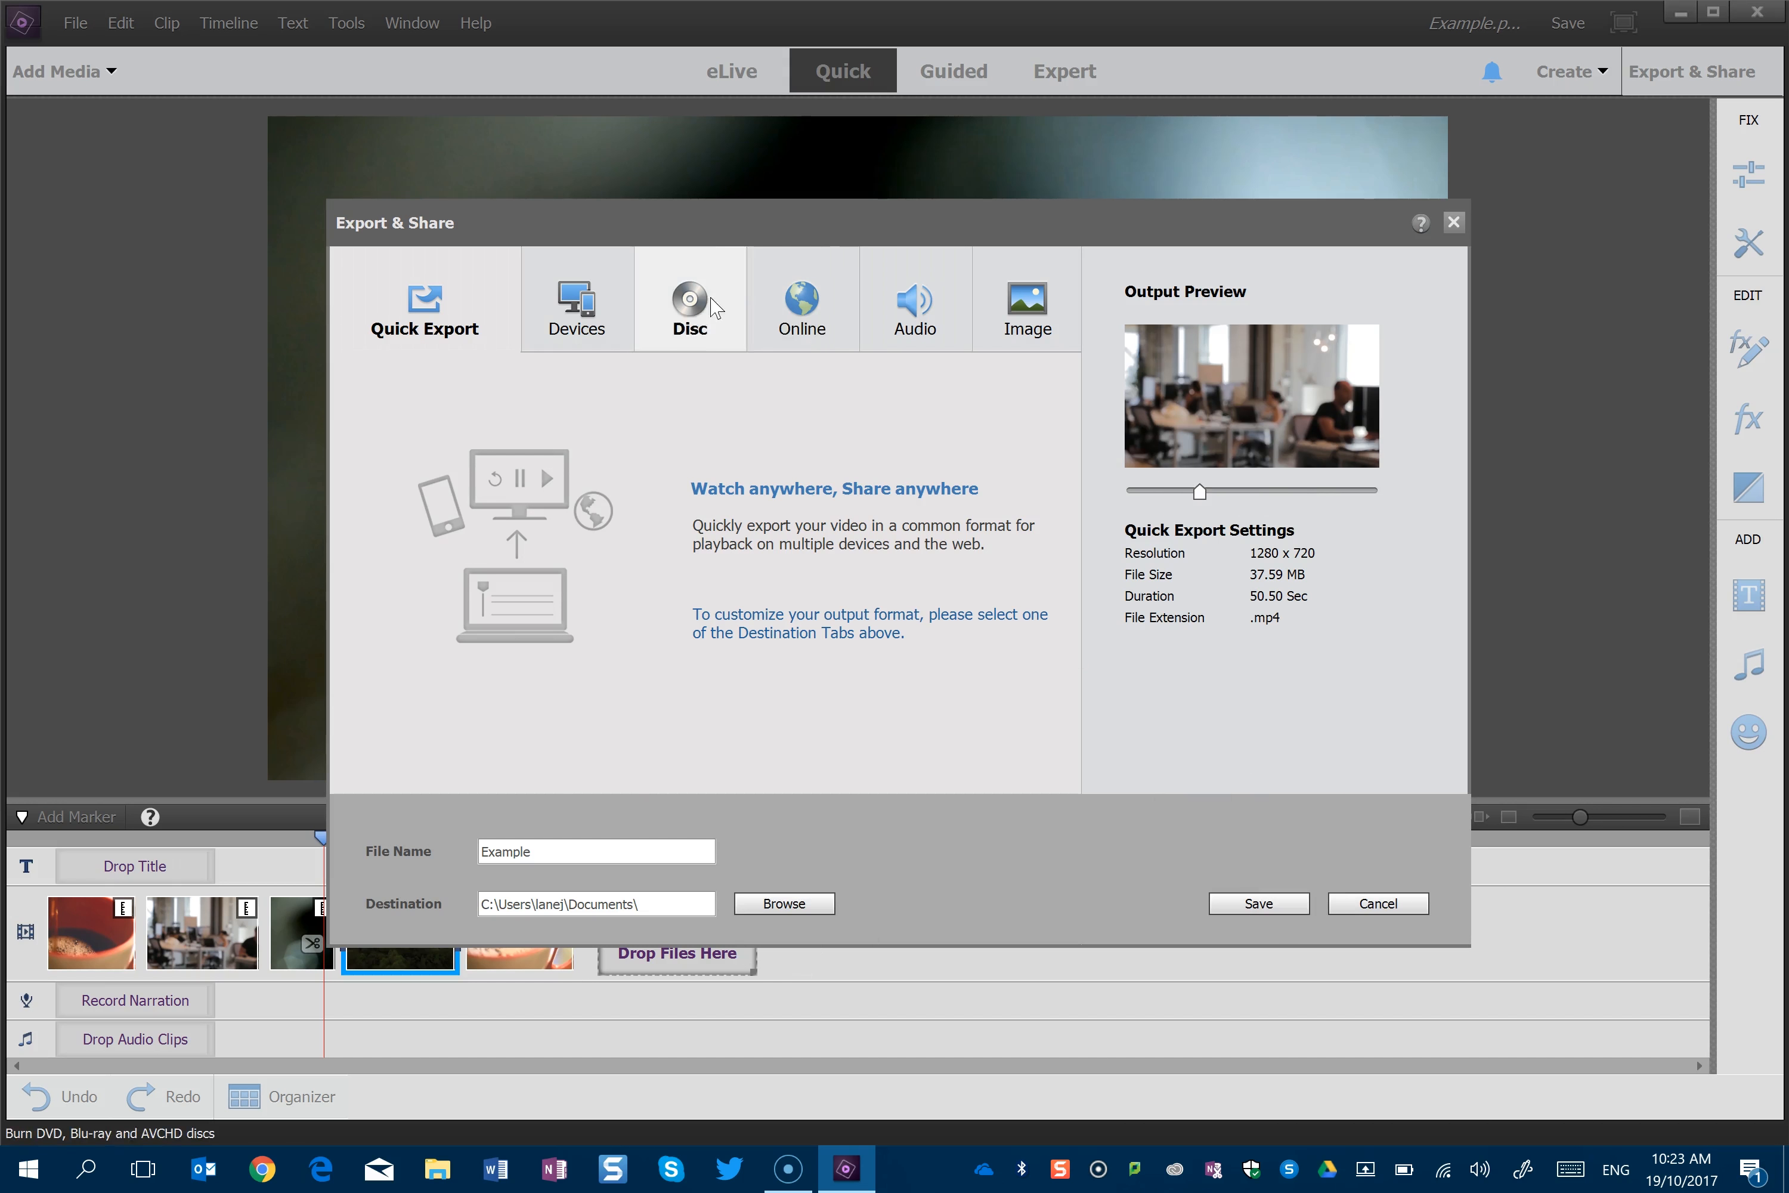
Compare the computer export presets for devices at 3840 x 2160, 1920 x 1080, 1440 x 1080 and 1280 x 720.
left_click(604, 294)
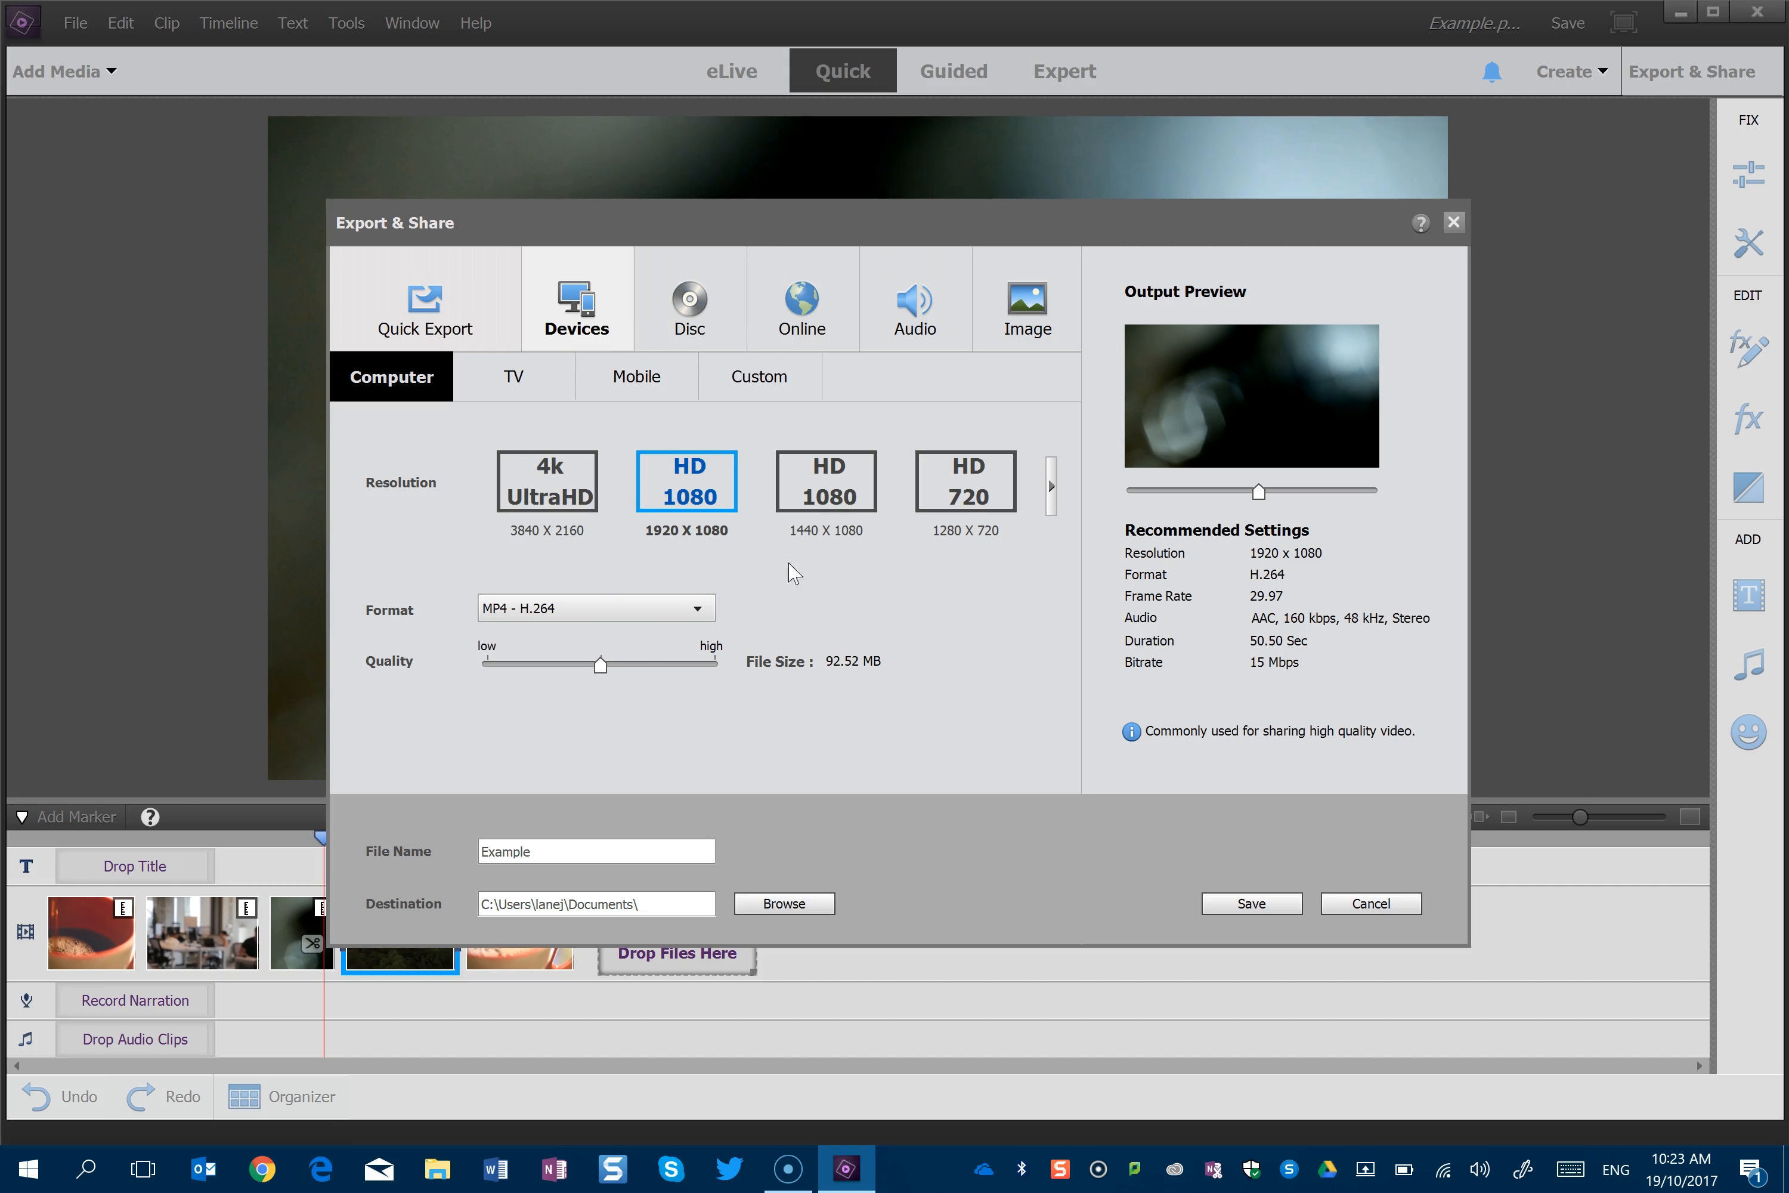
left_click(557, 490)
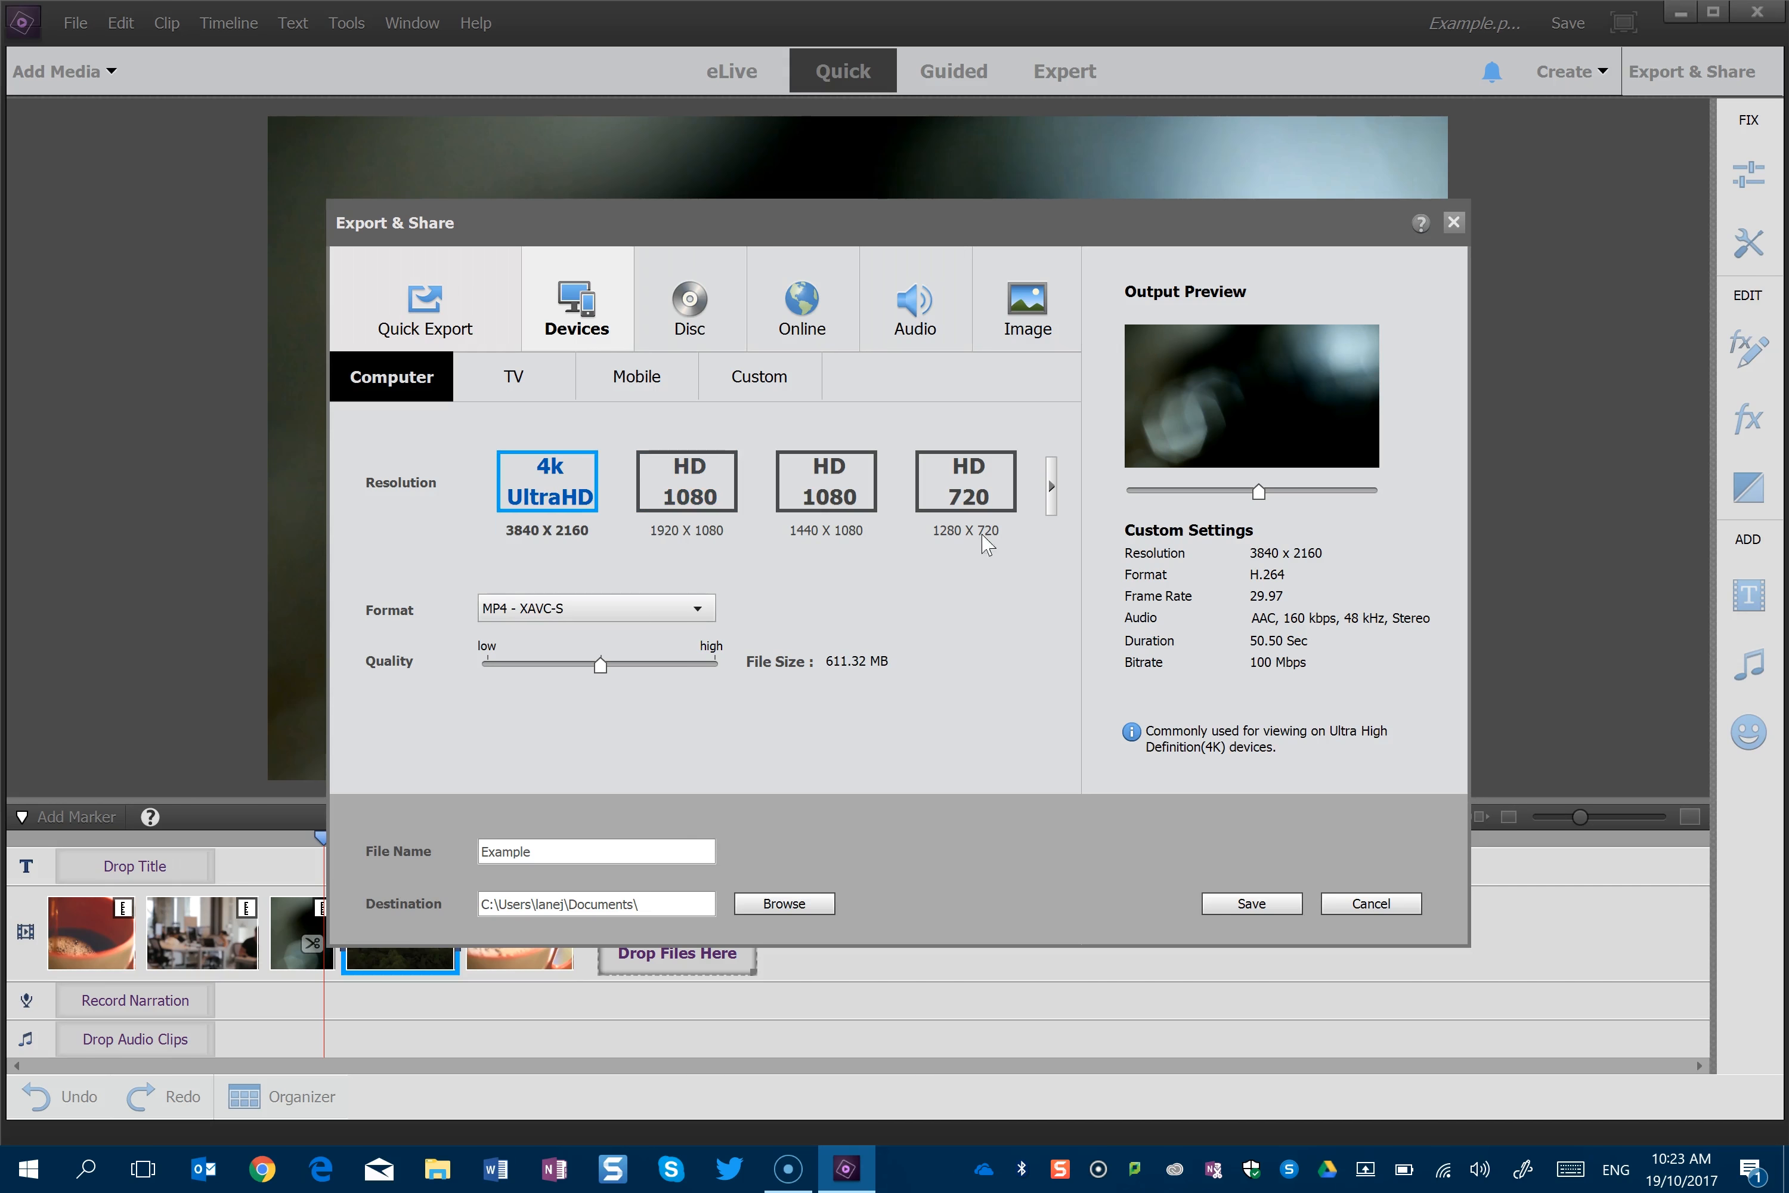
left_click(727, 500)
left_click(855, 508)
left_click(958, 501)
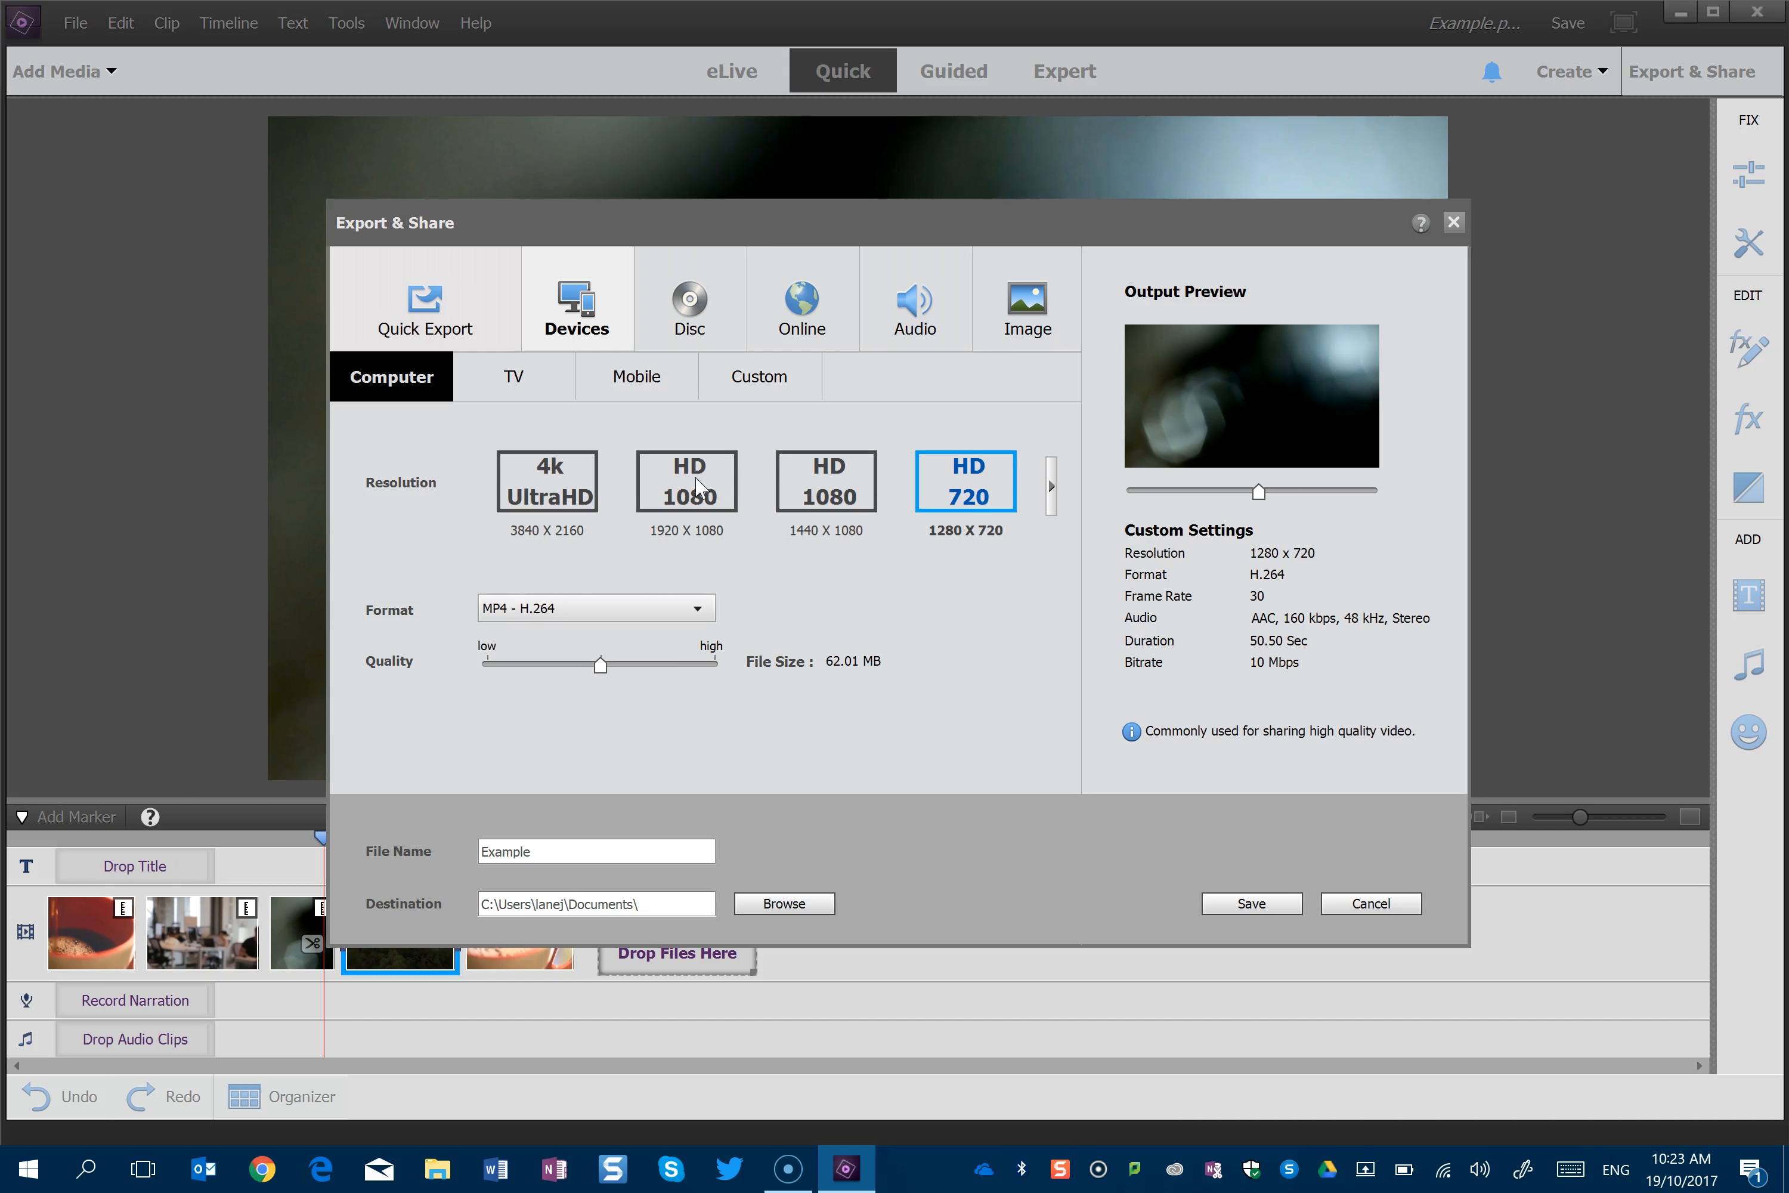
Review the TV, Mobile and Custom device presets and the online sharing options, and return to Quick Export.
left_click(511, 374)
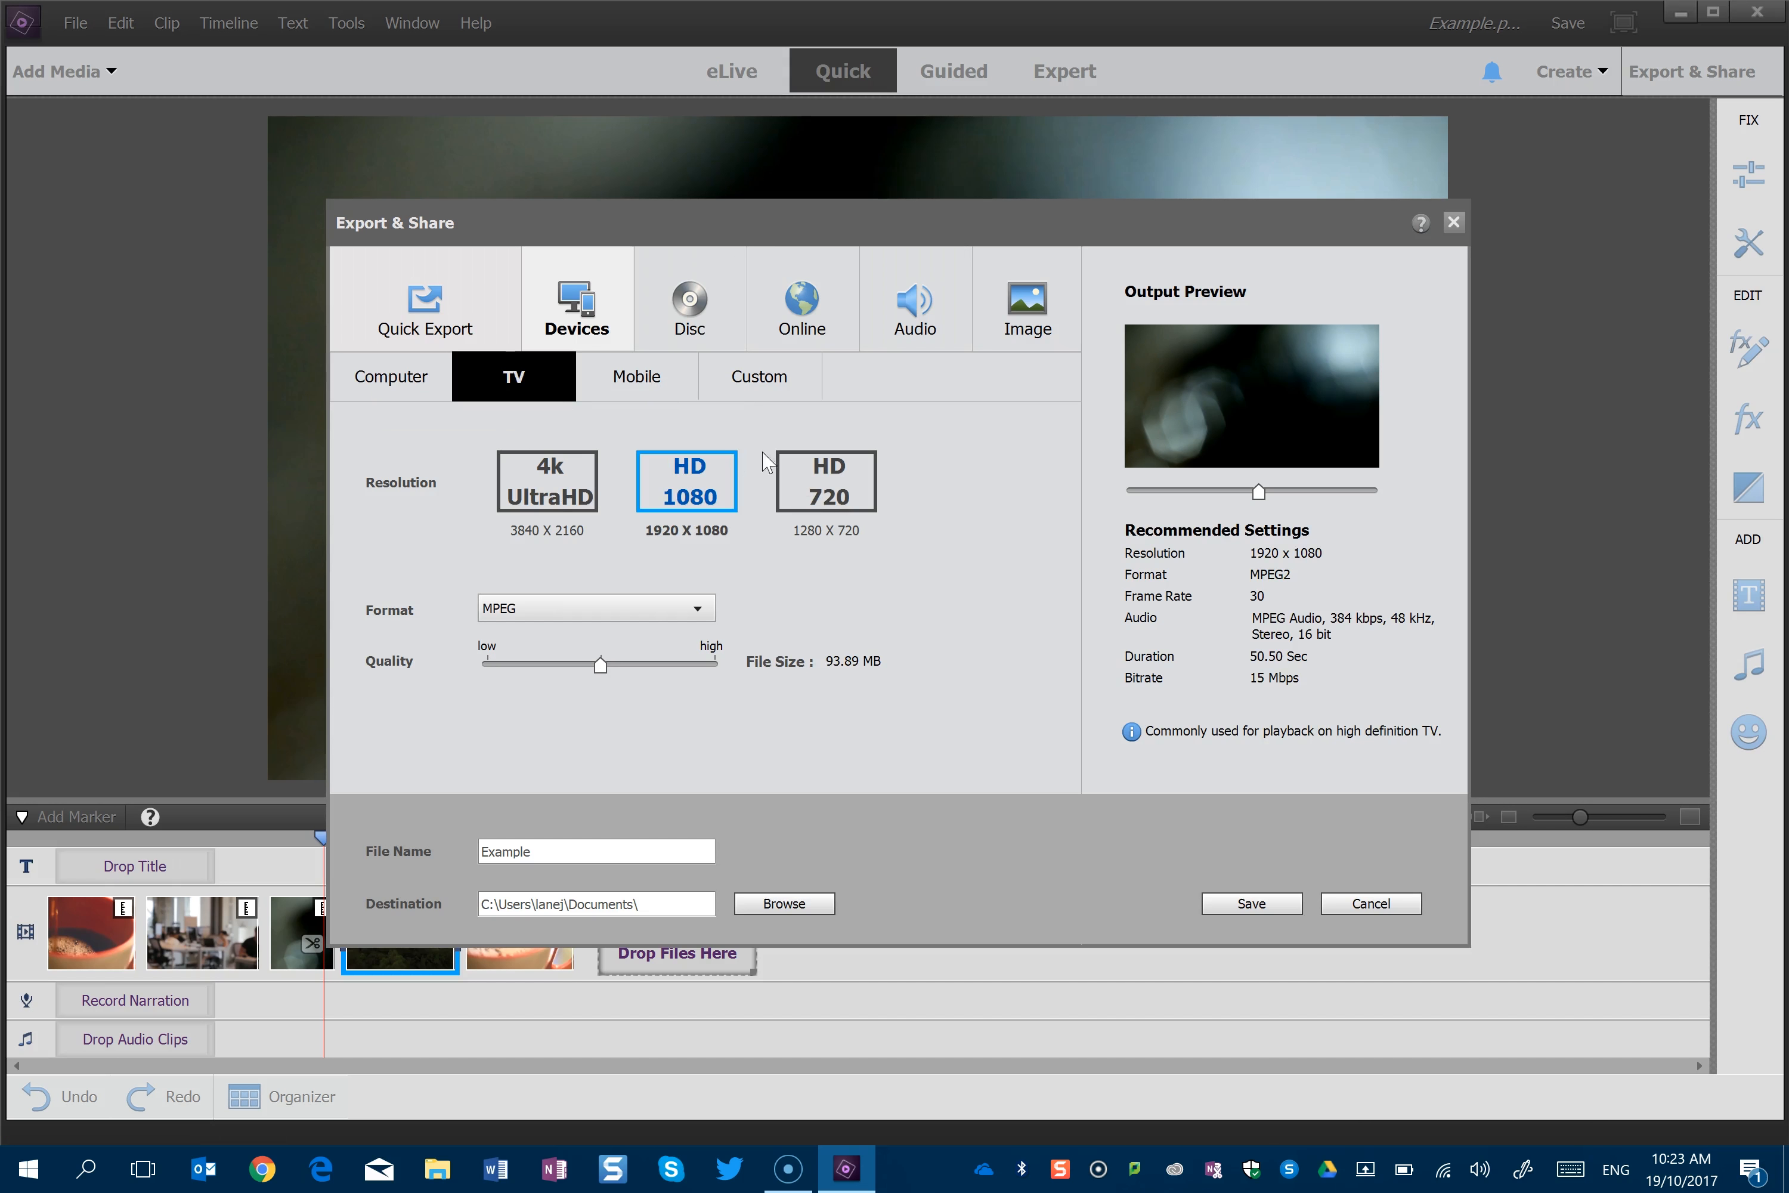
left_click(637, 376)
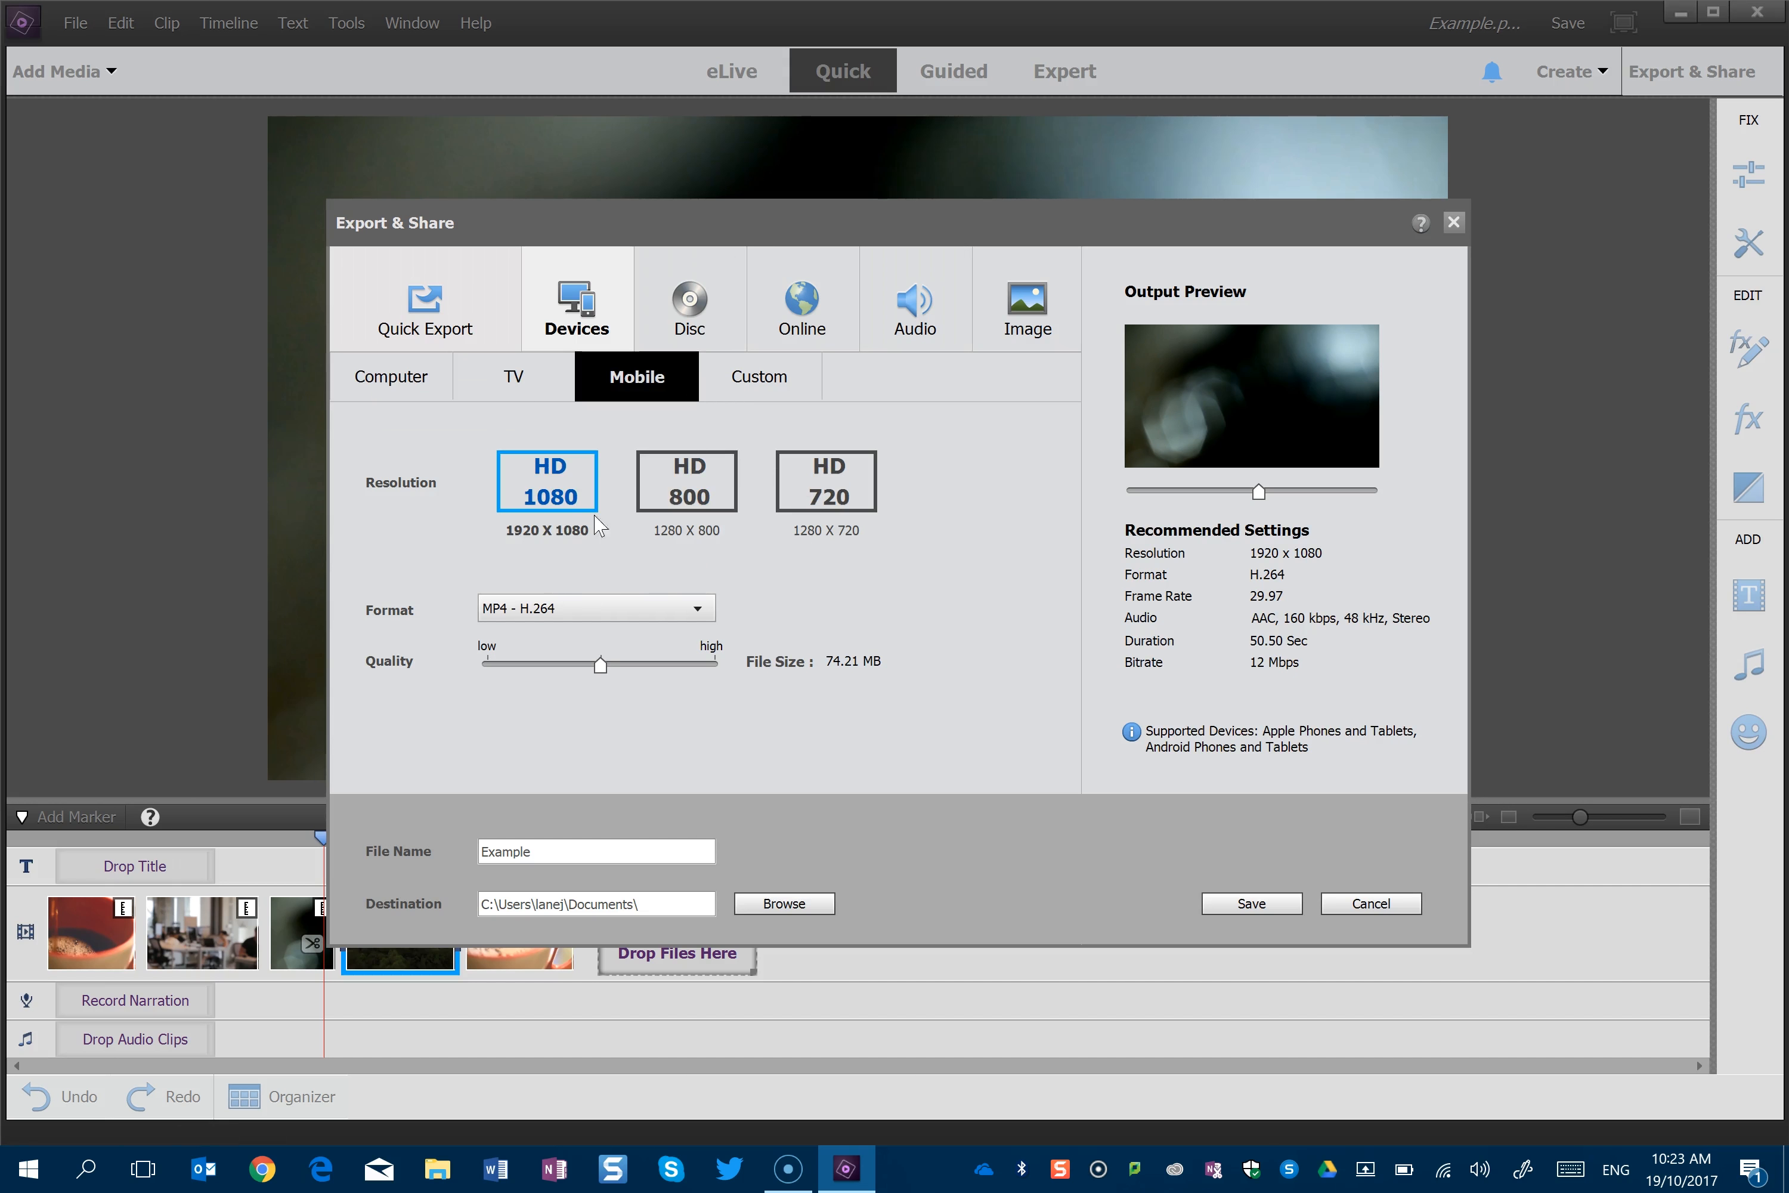
left_click(769, 396)
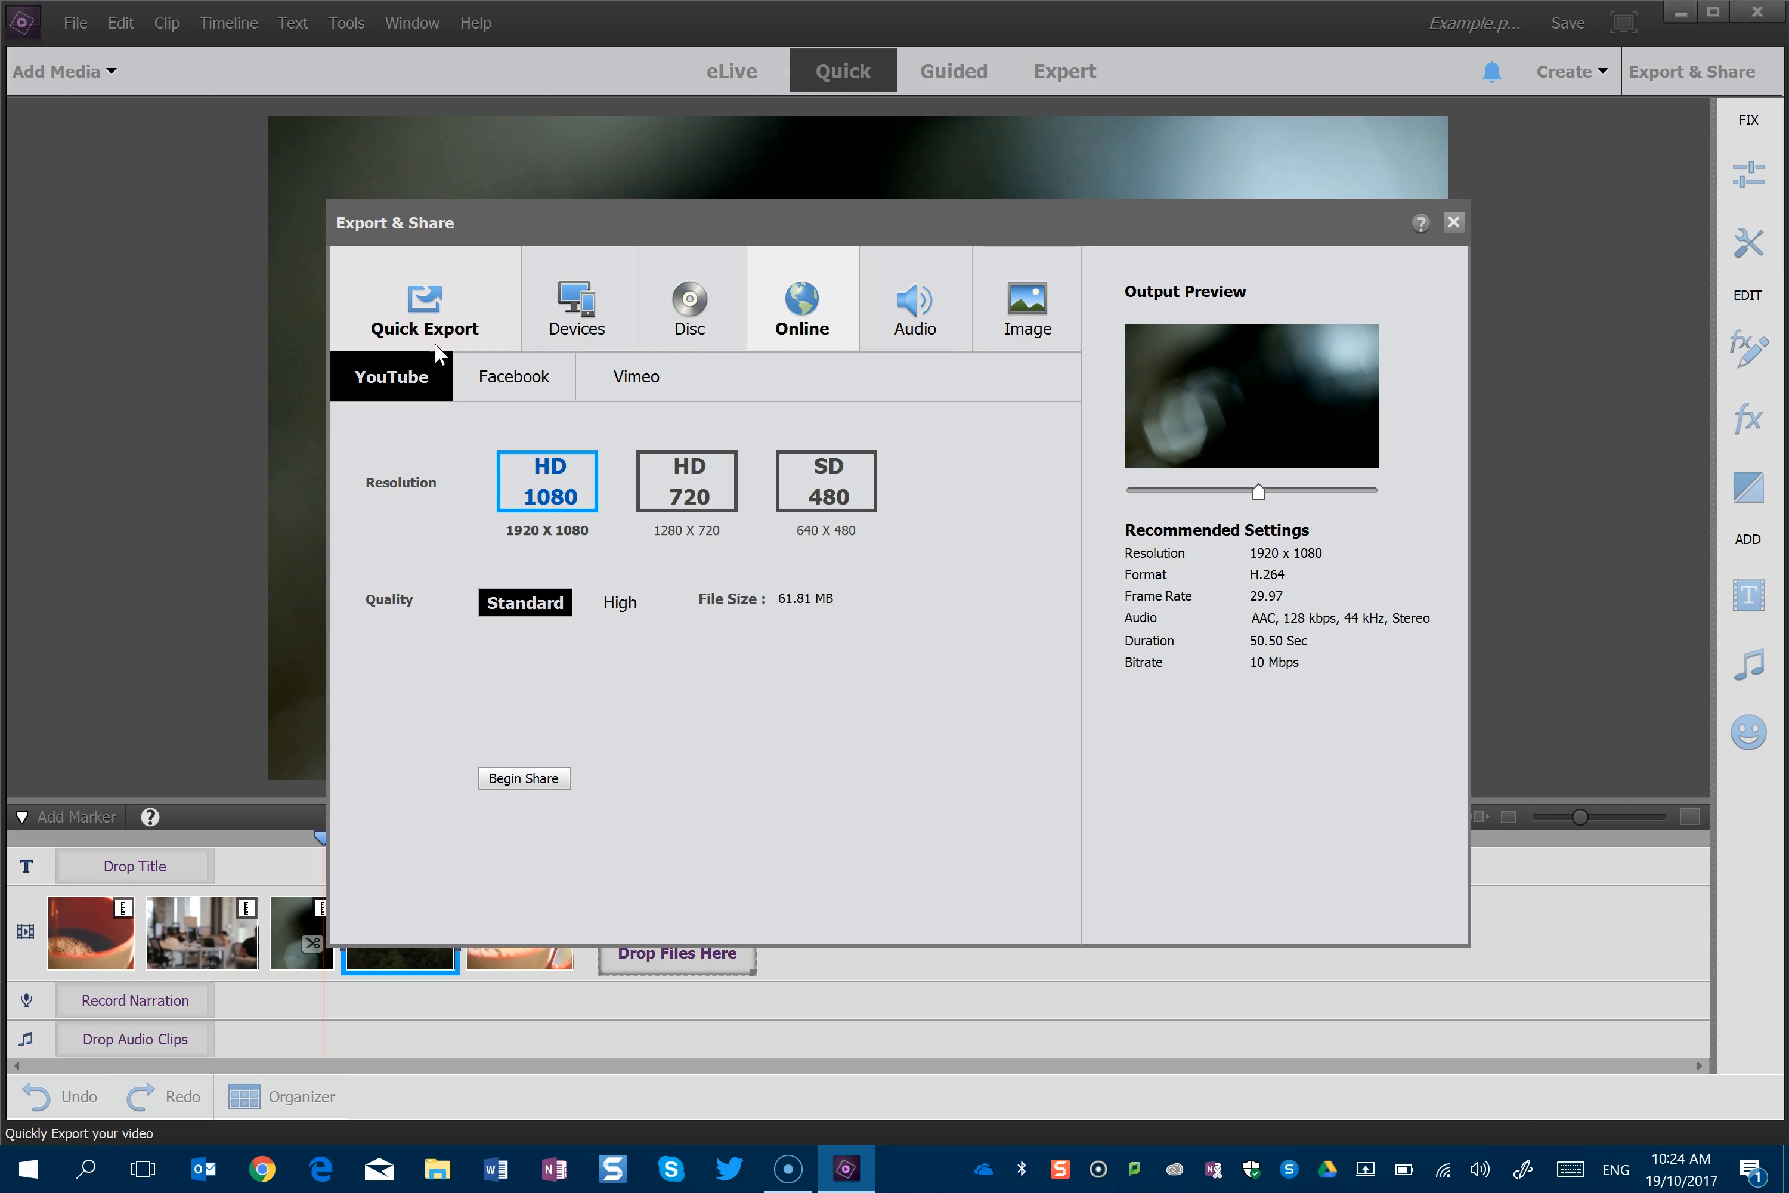
left_click(444, 330)
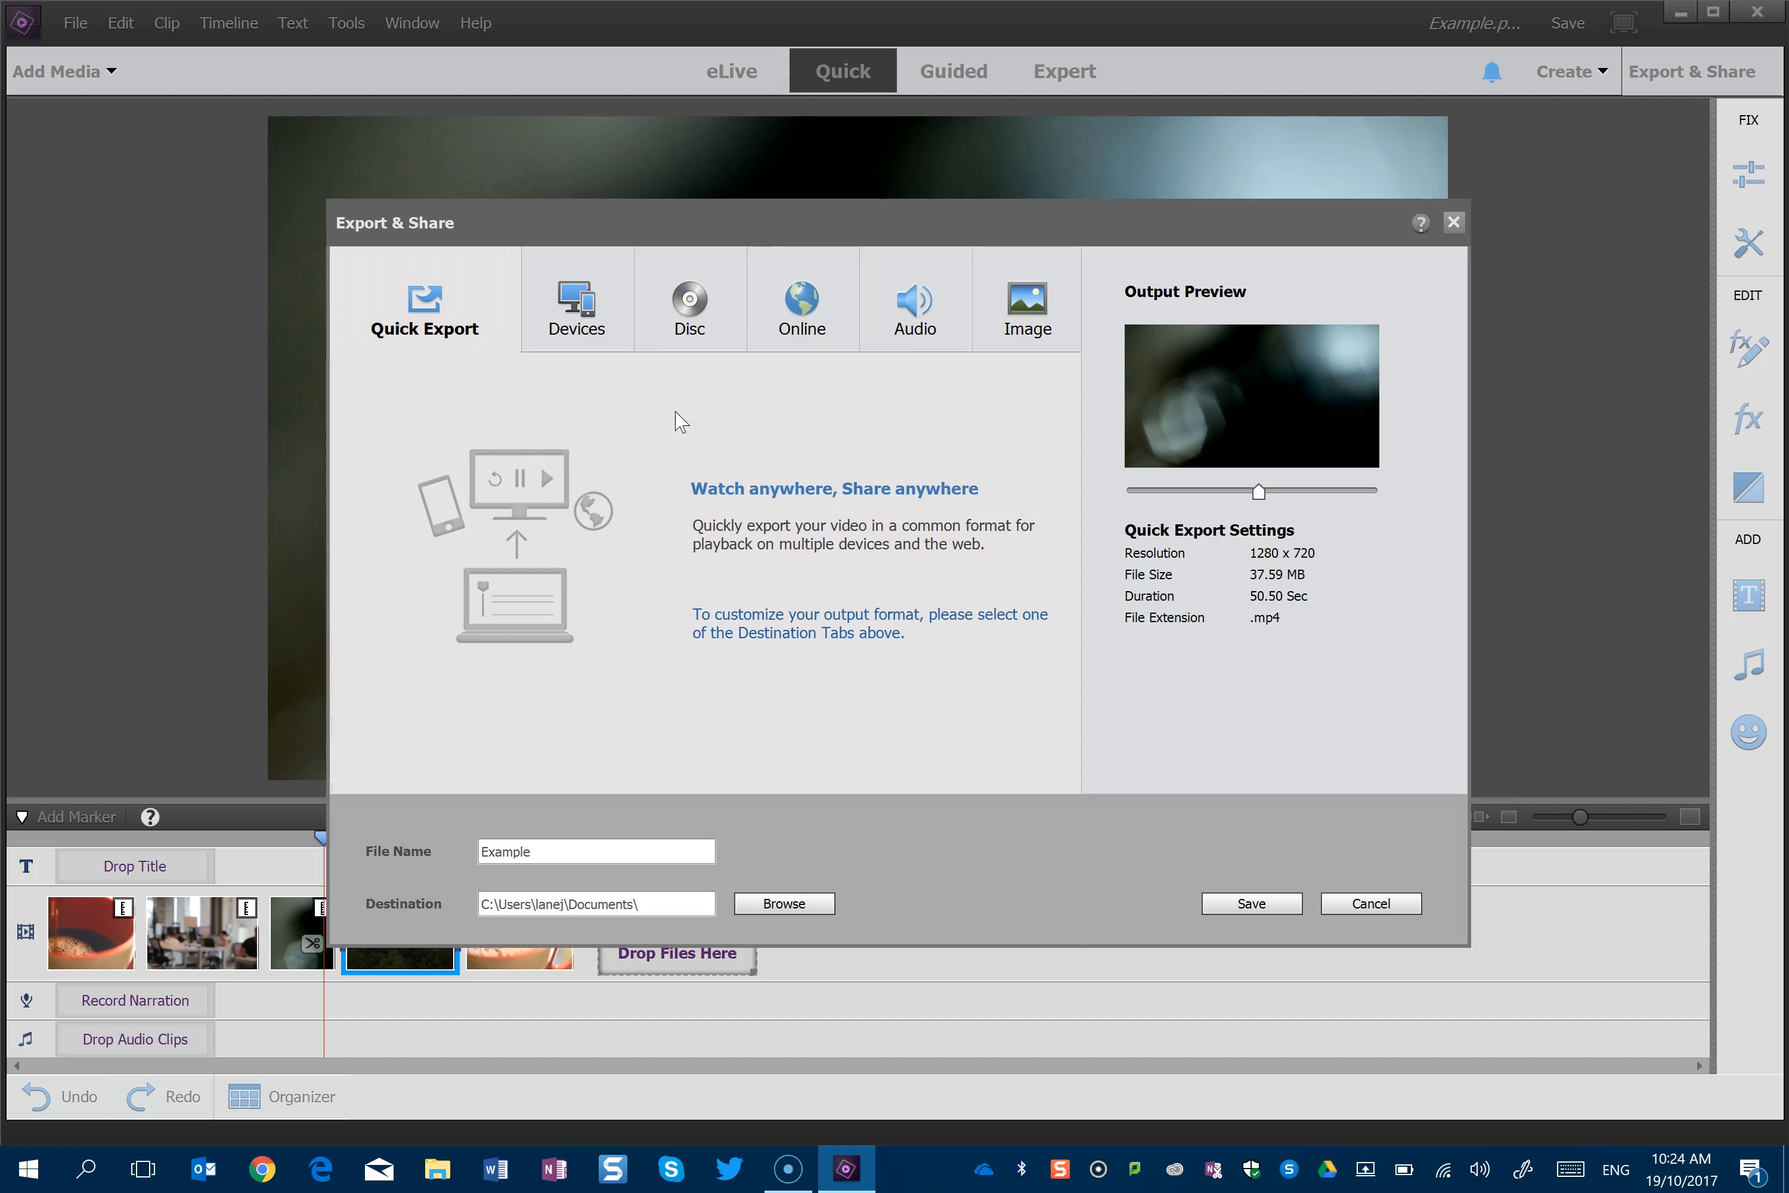